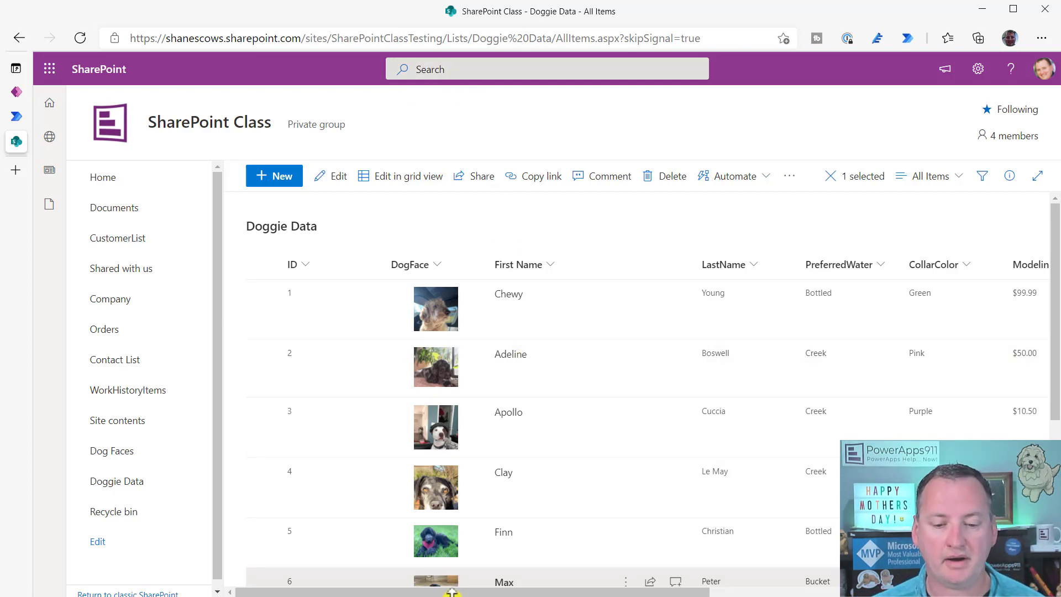
Step: Look over the Doggie Data list's items, reload the page, and open the Doggie Department list to see its departments
left_click_drag(453, 592, 439, 564)
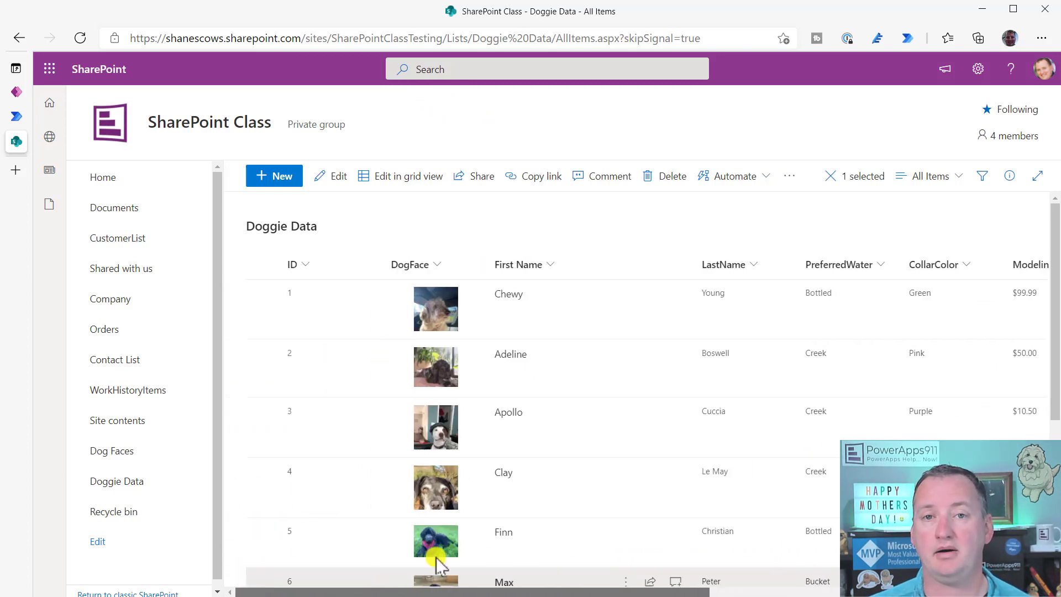
scroll(636, 360, "down", 1)
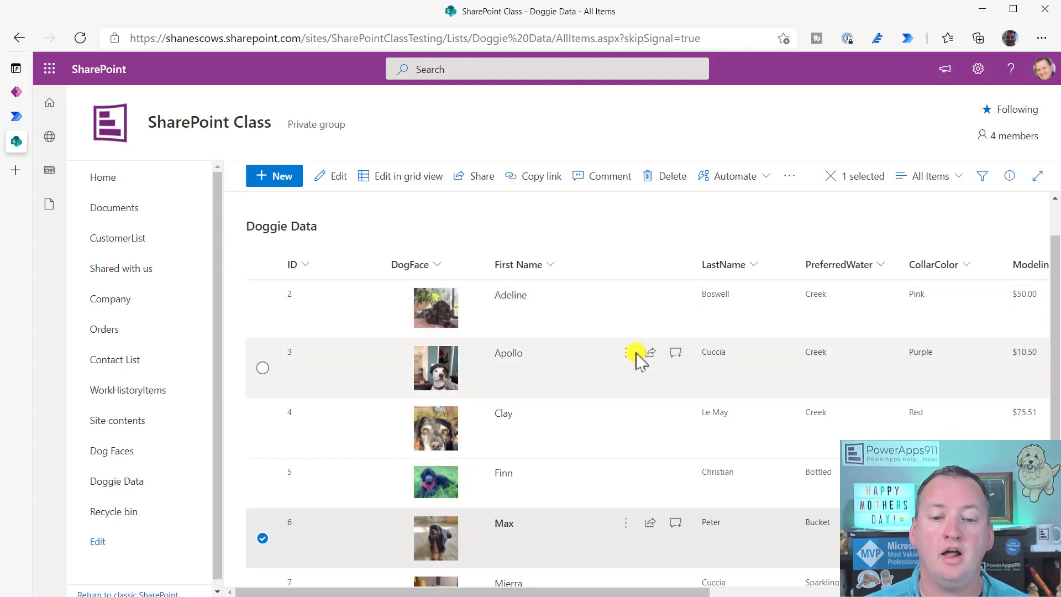
scroll(608, 346, "up", 1)
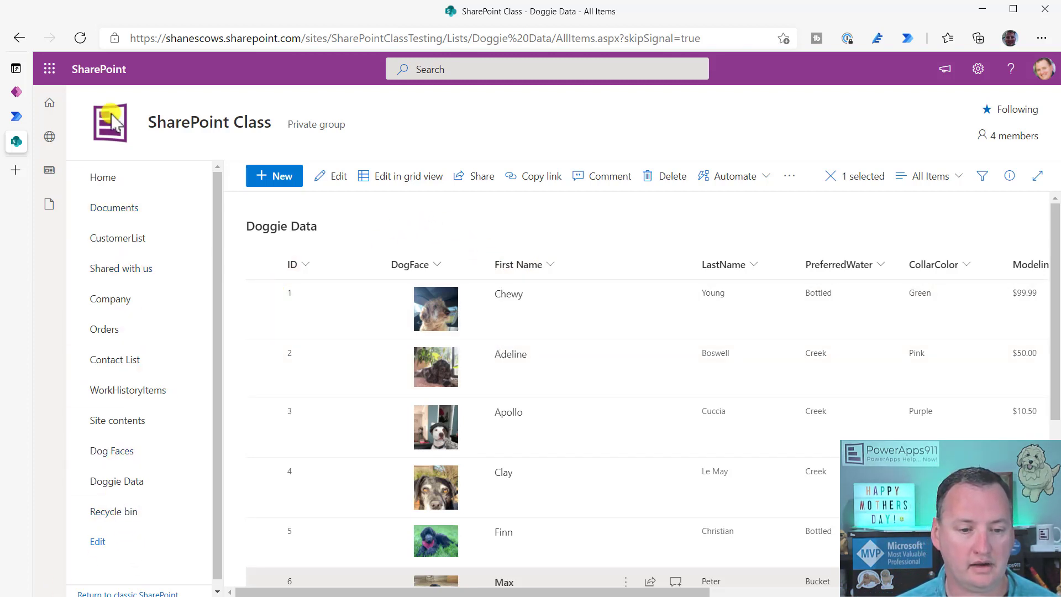
left_click(81, 38)
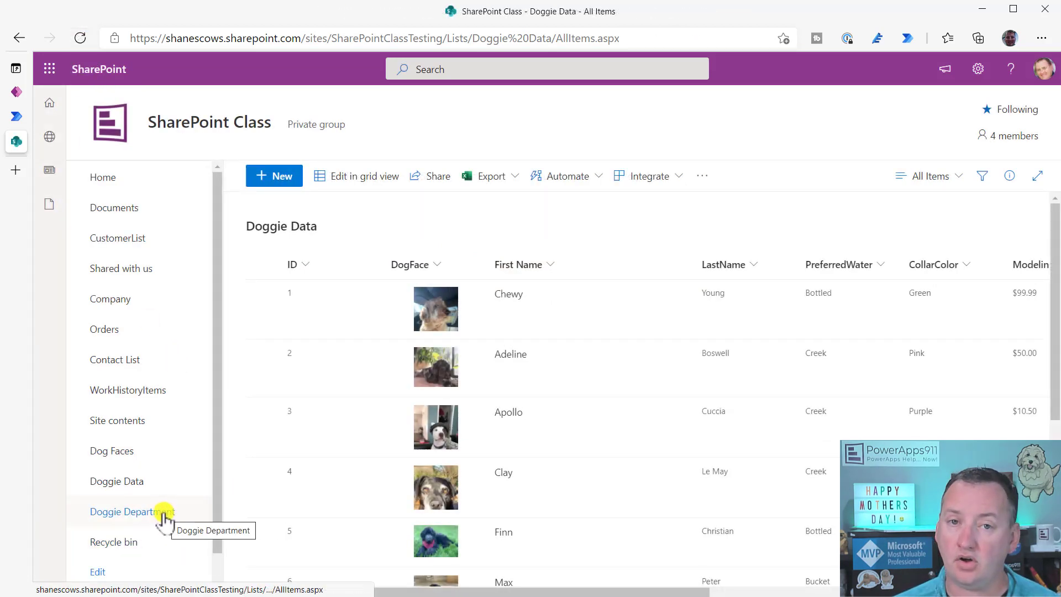
left_click(166, 513)
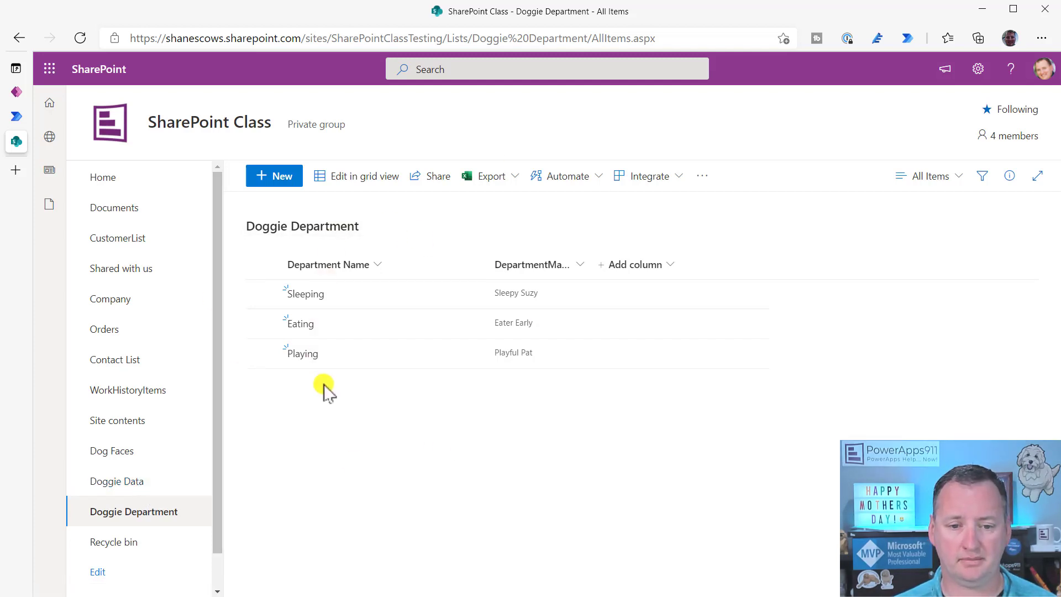
Step: Return to the Doggie Data list and open its list settings
left_click(123, 487)
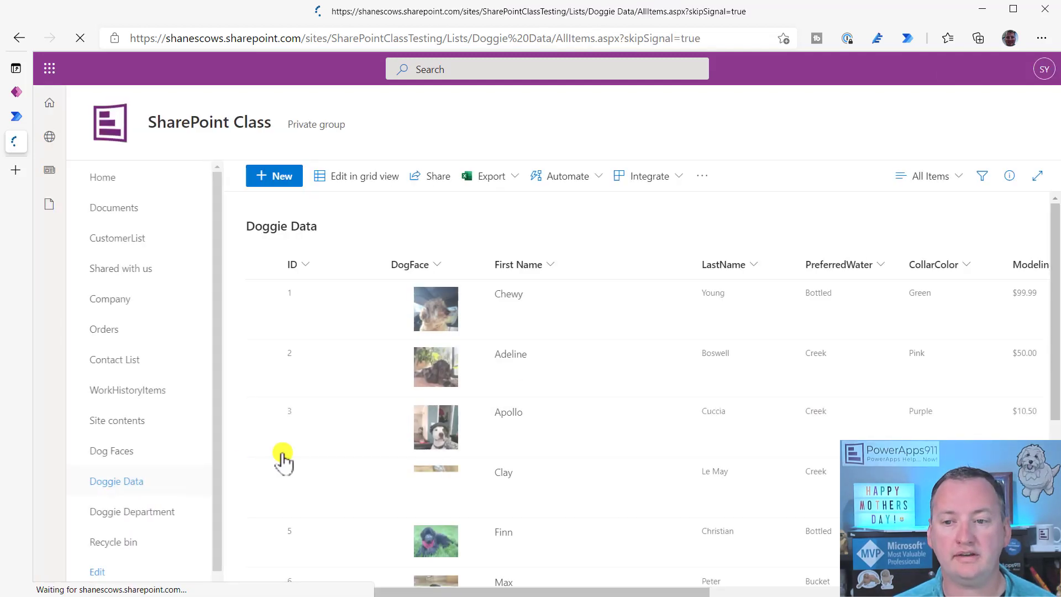
left_click(979, 68)
left_click(893, 212)
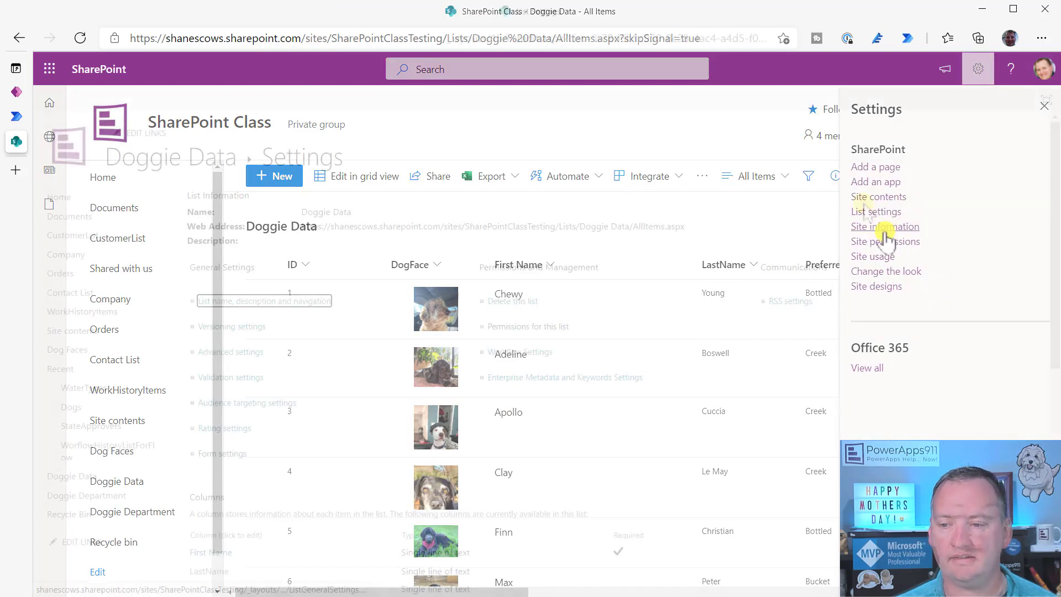
Step: Start a new column for the Doggie Data list named DogDepartment, with Lookup as its information type
scroll(374, 344, "down", 4)
scroll(340, 343, "down", 3)
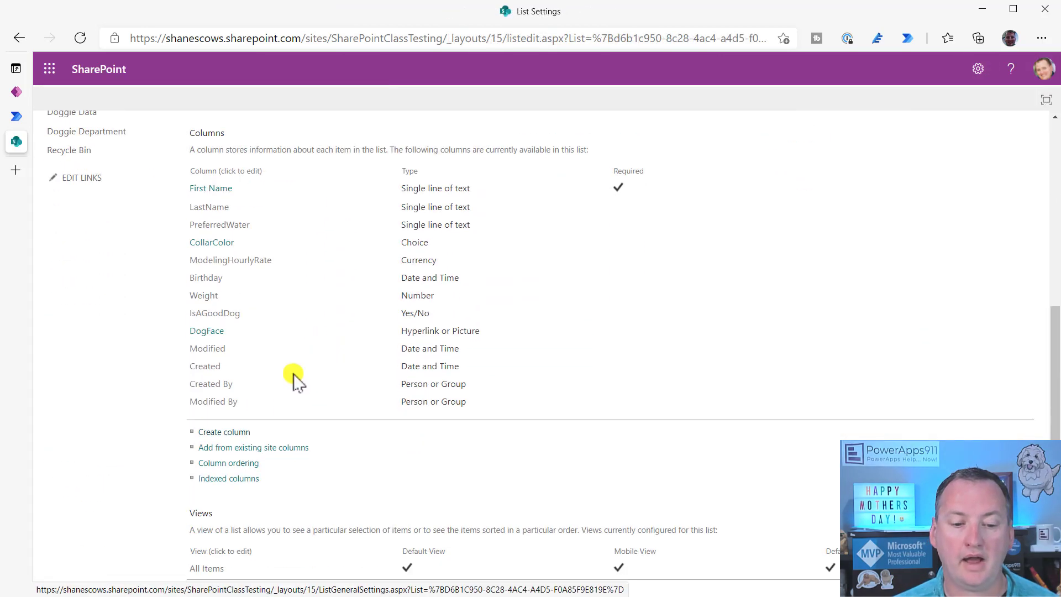
left_click(237, 434)
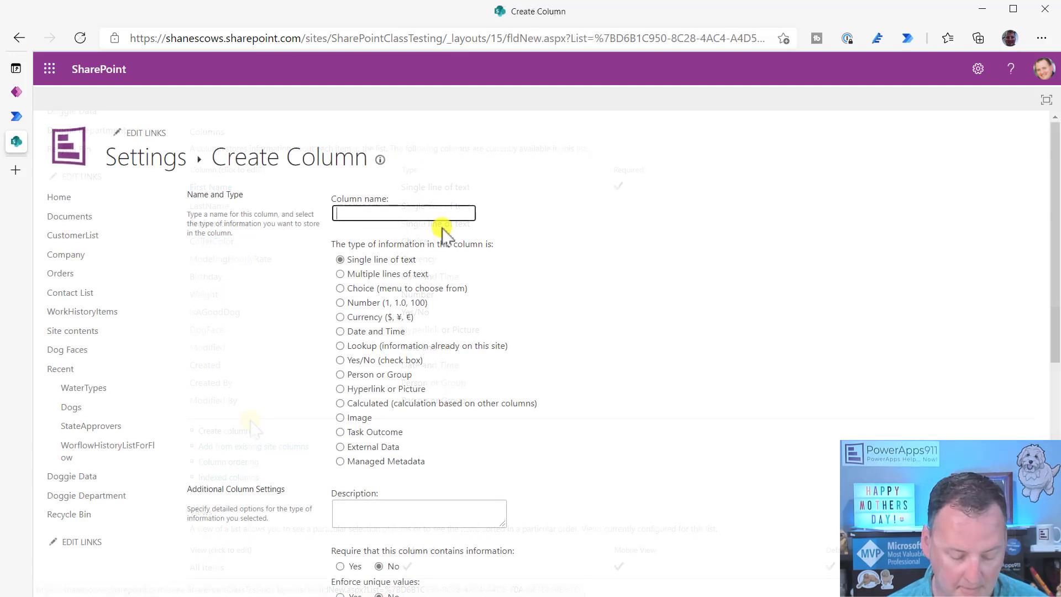
type("D")
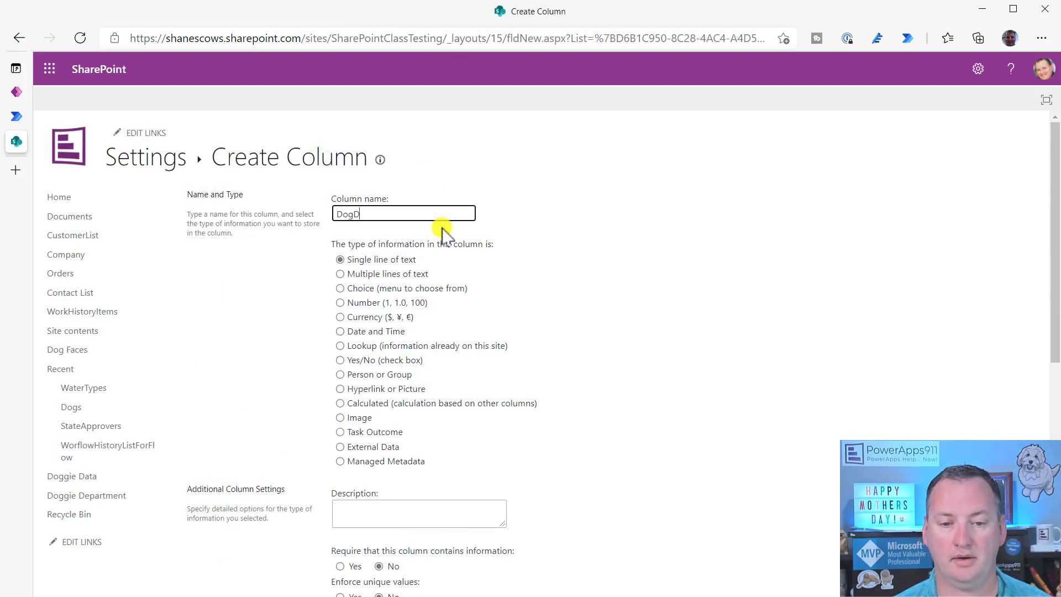
type("oggepartm")
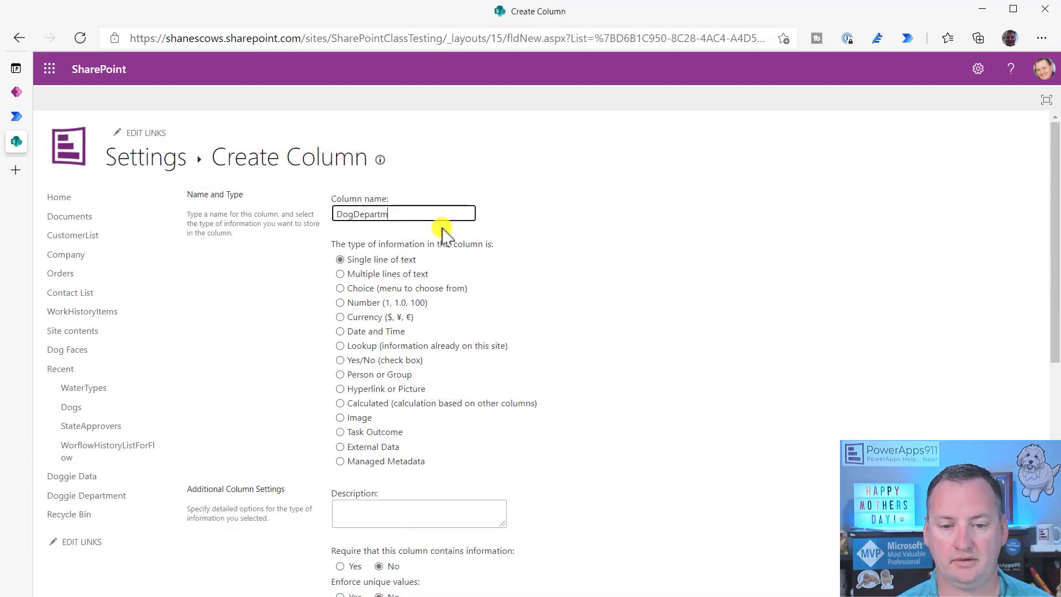
type("ent")
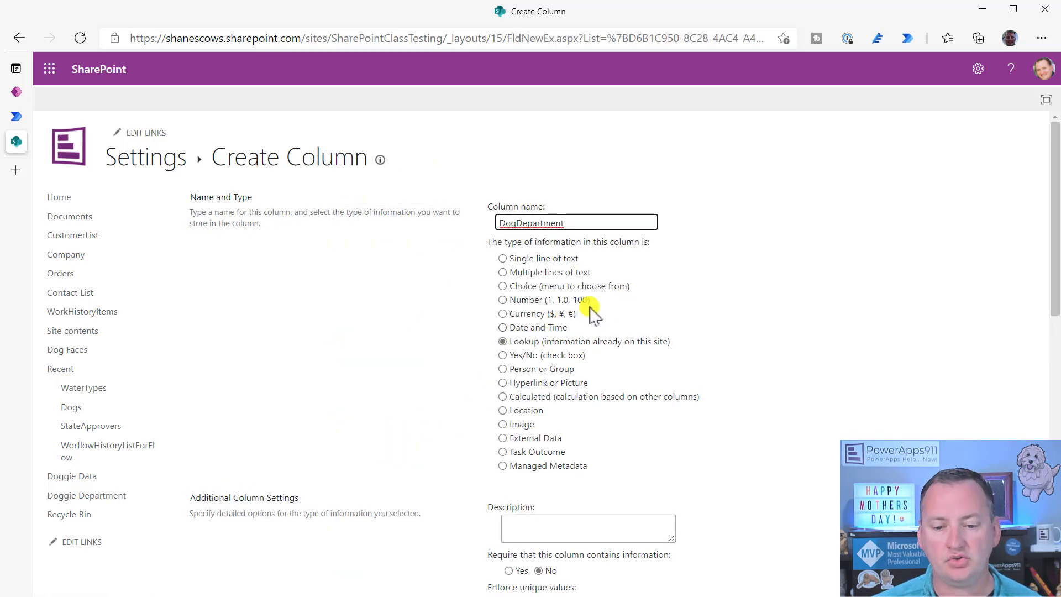
Step: Have the lookup get its information from the Doggie Department list, using the Department Name column
scroll(757, 300, "down", 2)
scroll(711, 287, "down", 3)
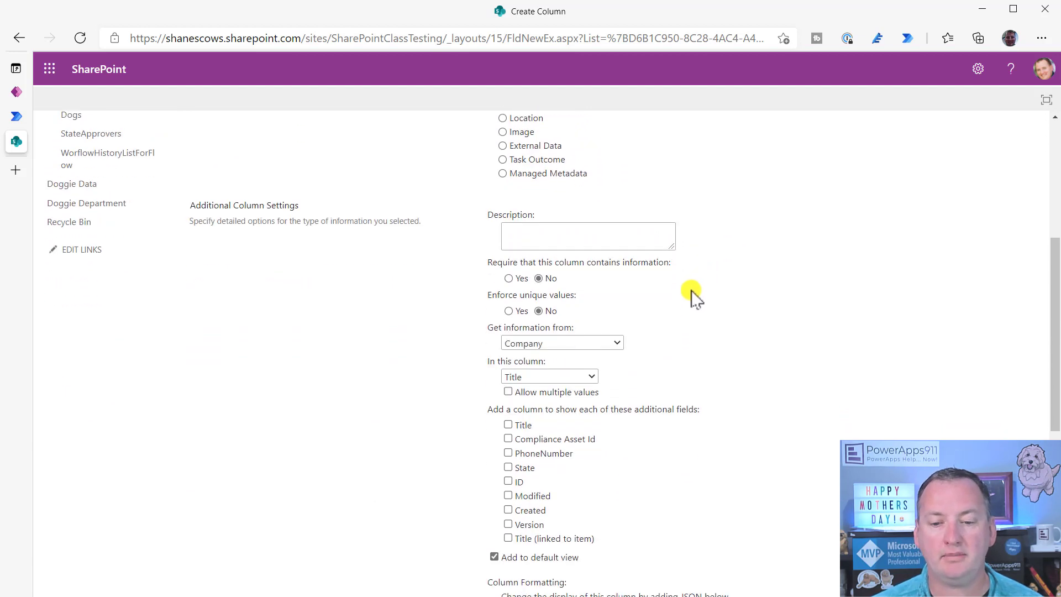
scroll(669, 301, "down", 1)
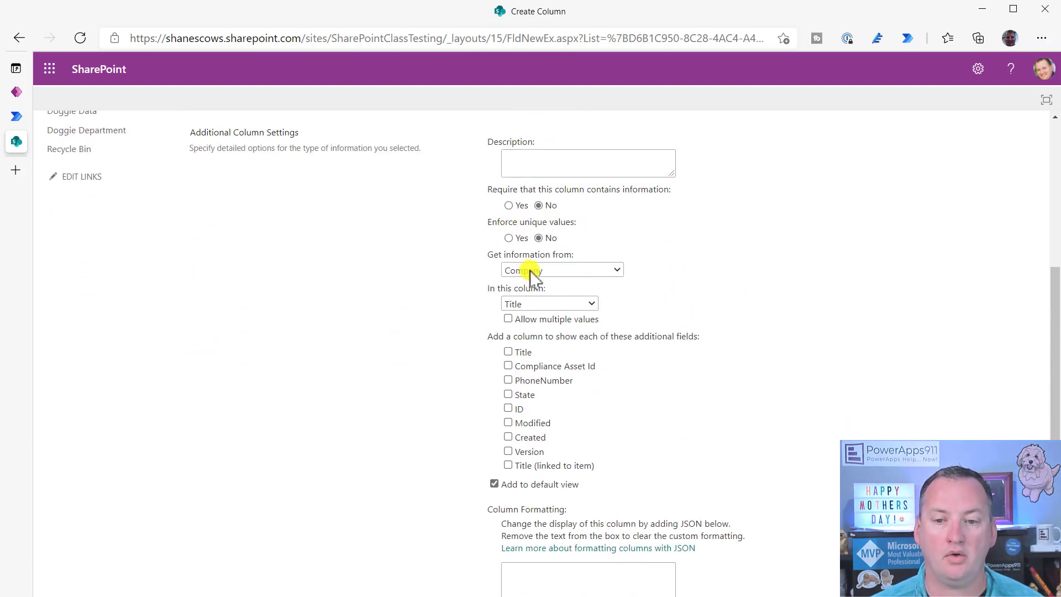
left_click(586, 269)
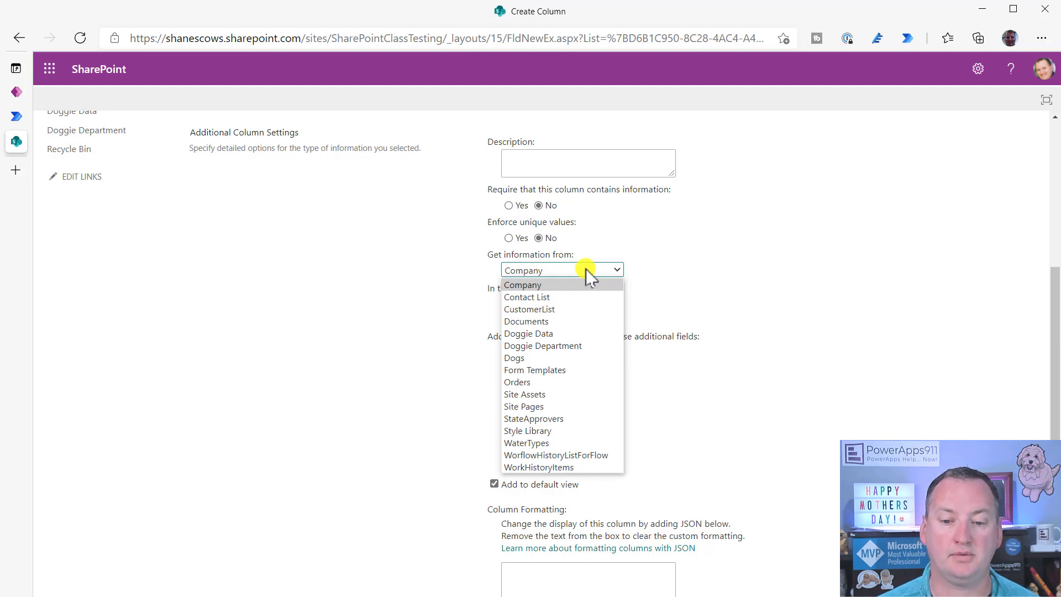
left_click(579, 346)
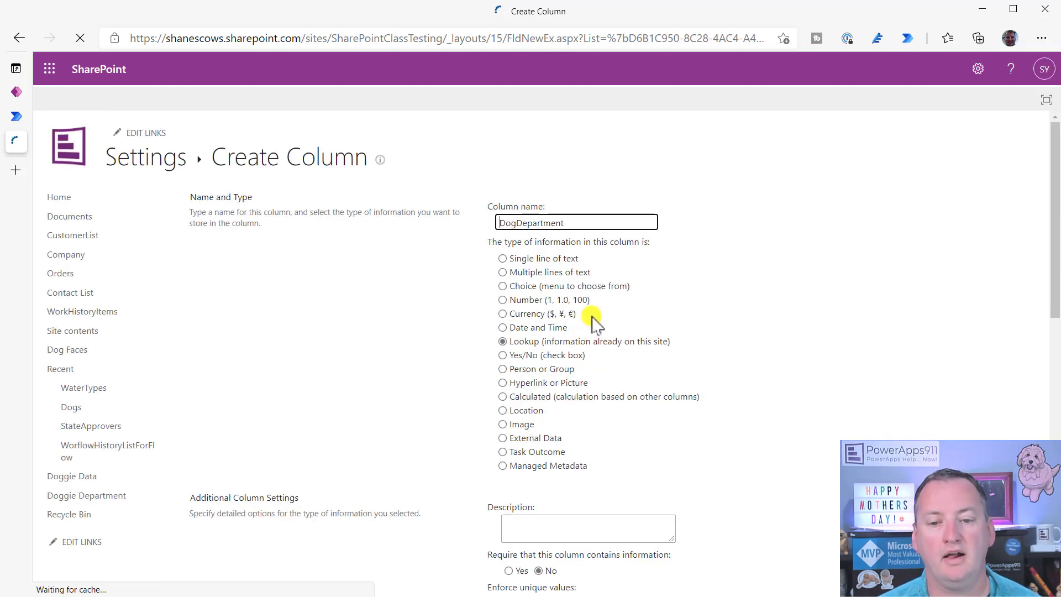
scroll(728, 321, "down", 7)
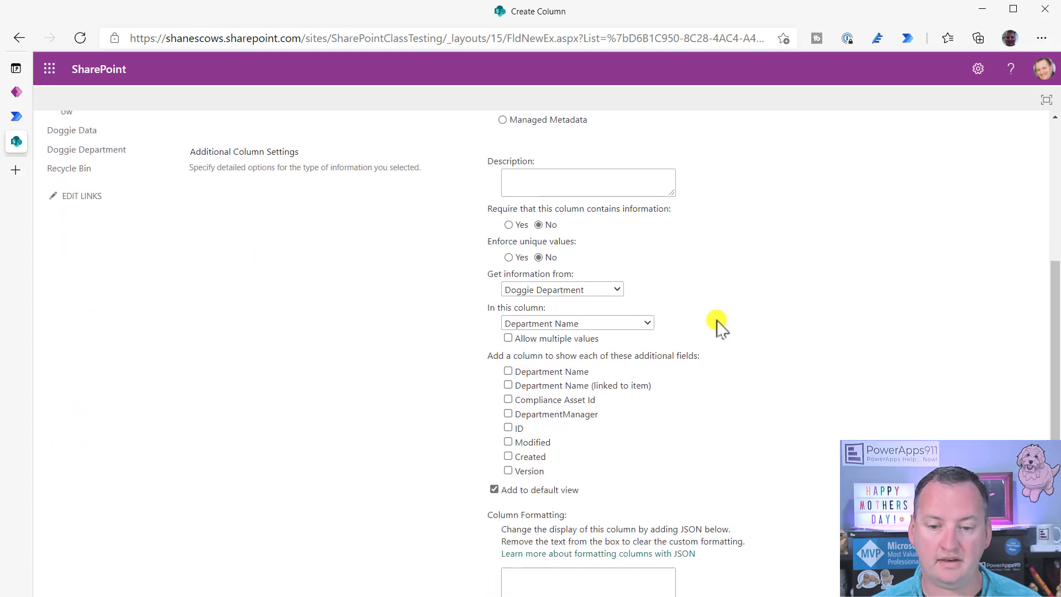
left_click(647, 304)
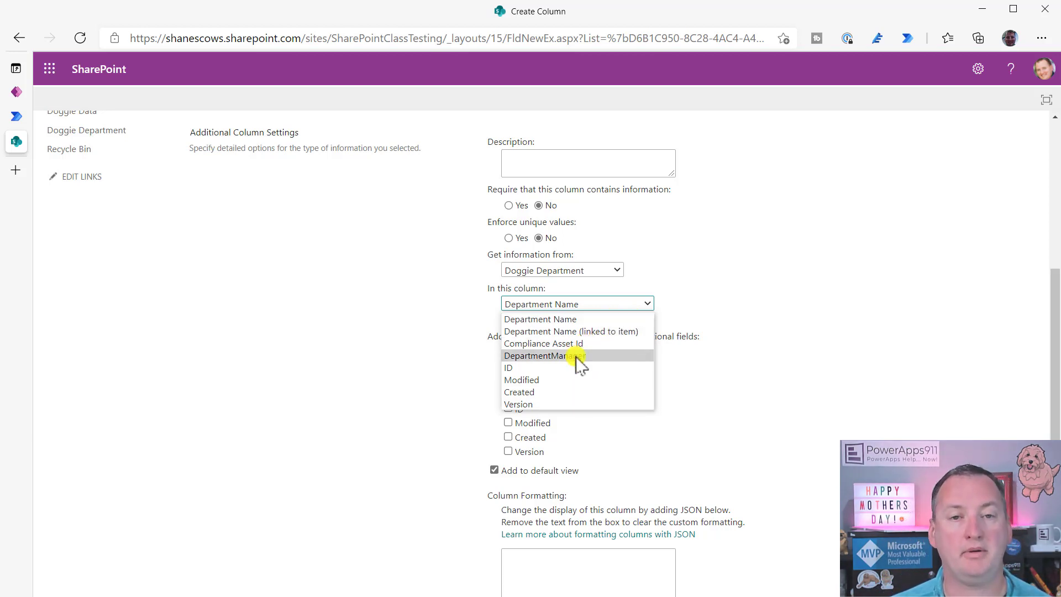
left_click(591, 320)
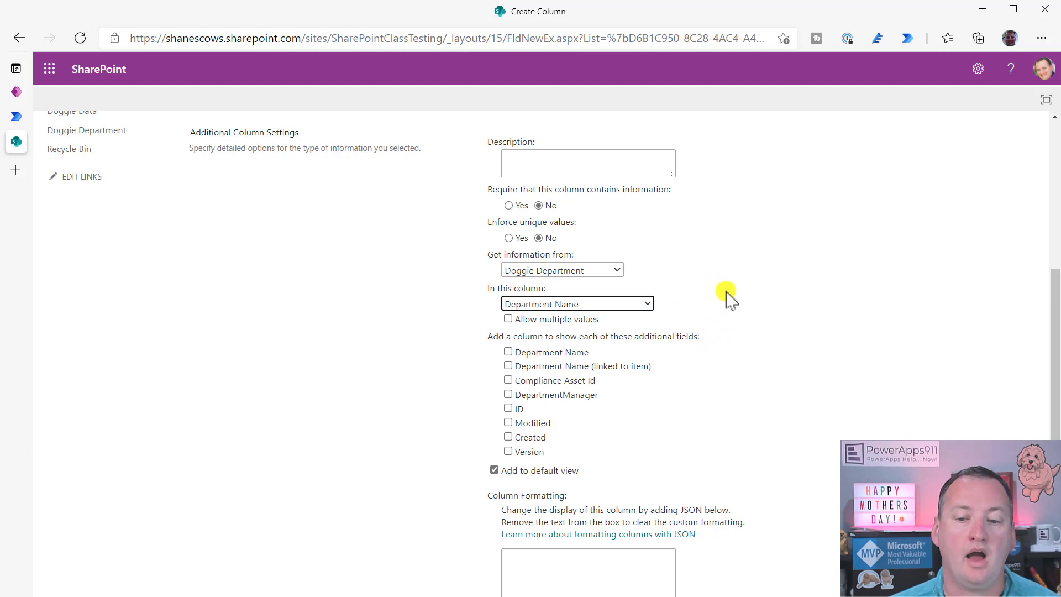
Step: Include DepartmentManager and ID as additional lookup fields, keep the column in the default view, and create it
scroll(727, 298, "down", 1)
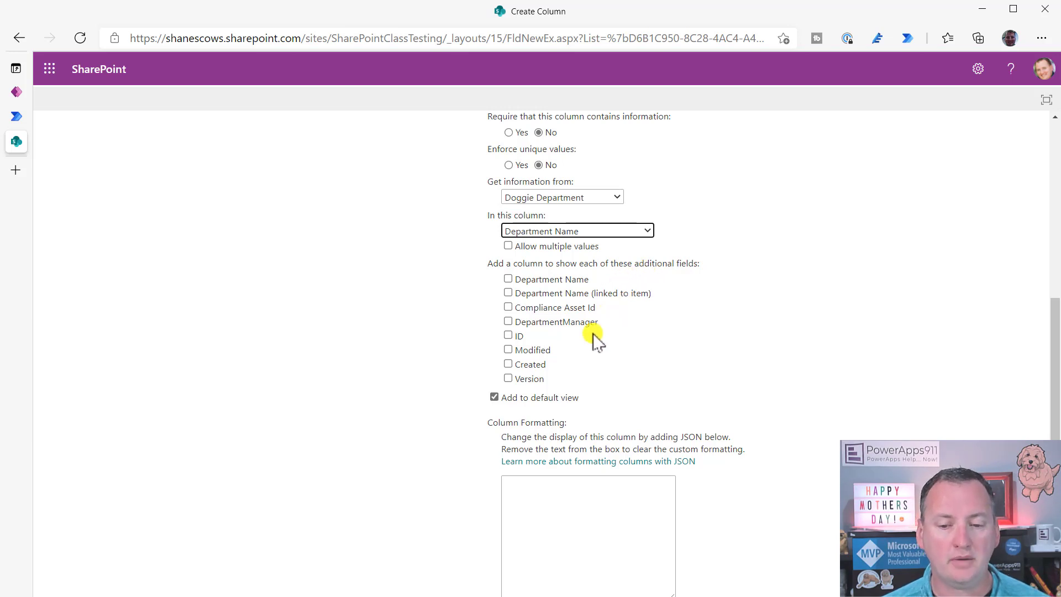
left_click(508, 321)
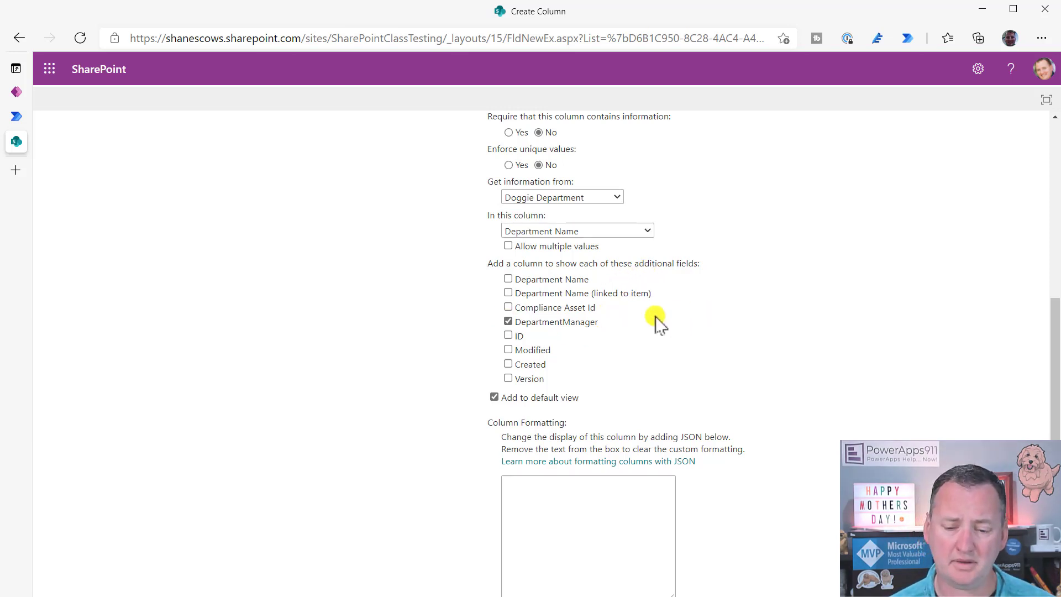
left_click(508, 336)
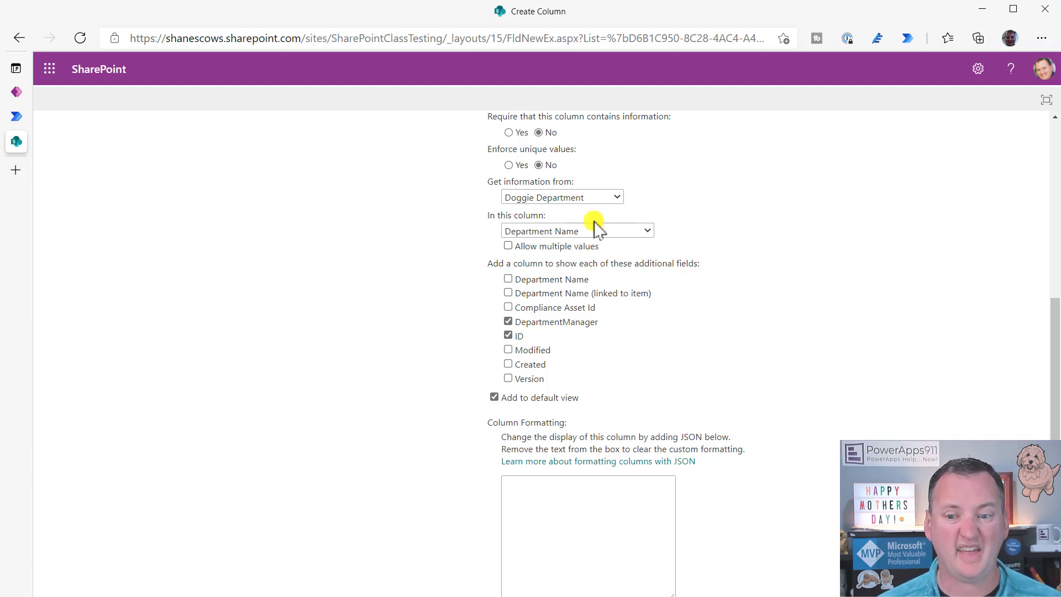
scroll(813, 280, "down", 4)
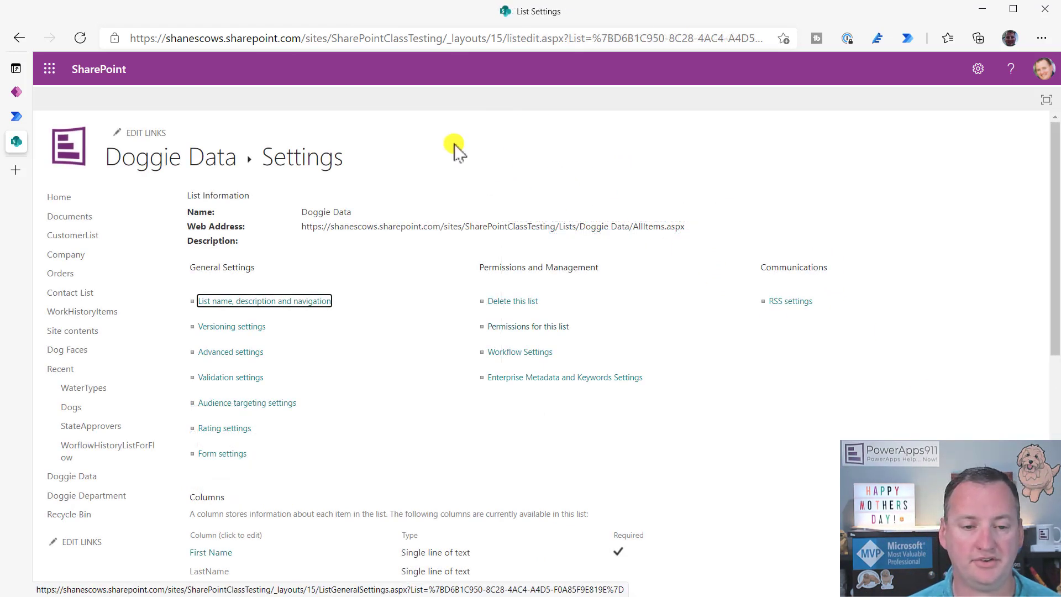
Step: Open the Doggie Data list in grid view and set DogDepartment to Sleeping for the item with ID 1
left_click(211, 154)
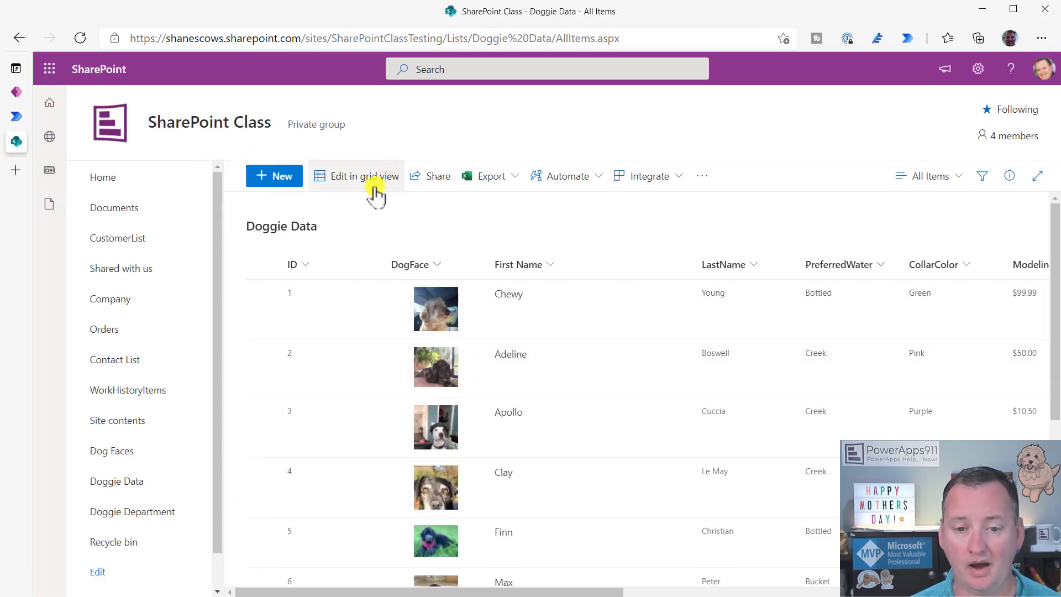
left_click(353, 188)
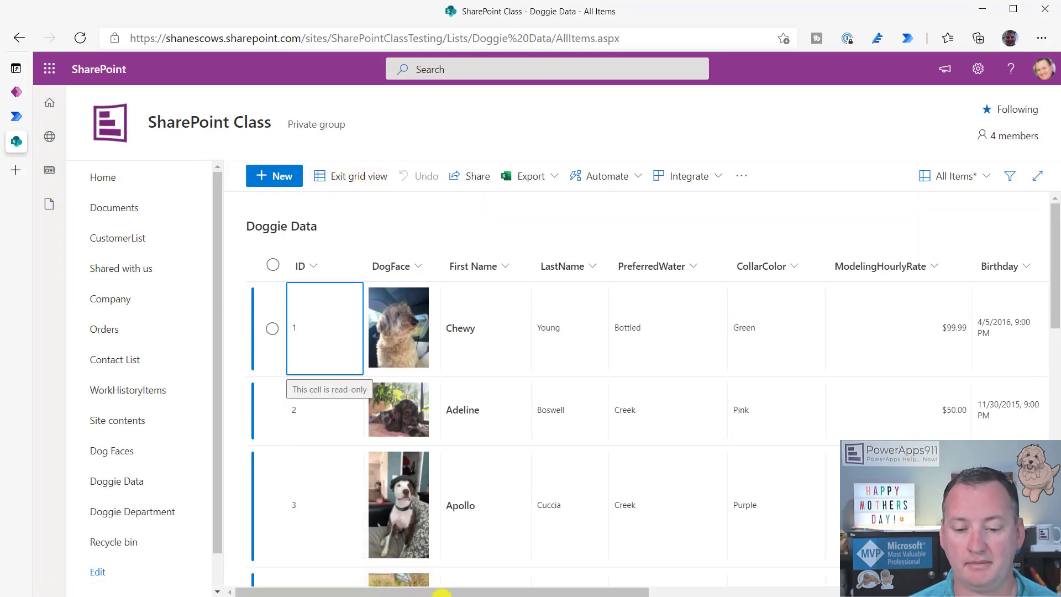
left_click_drag(447, 591, 801, 589)
left_click(652, 333)
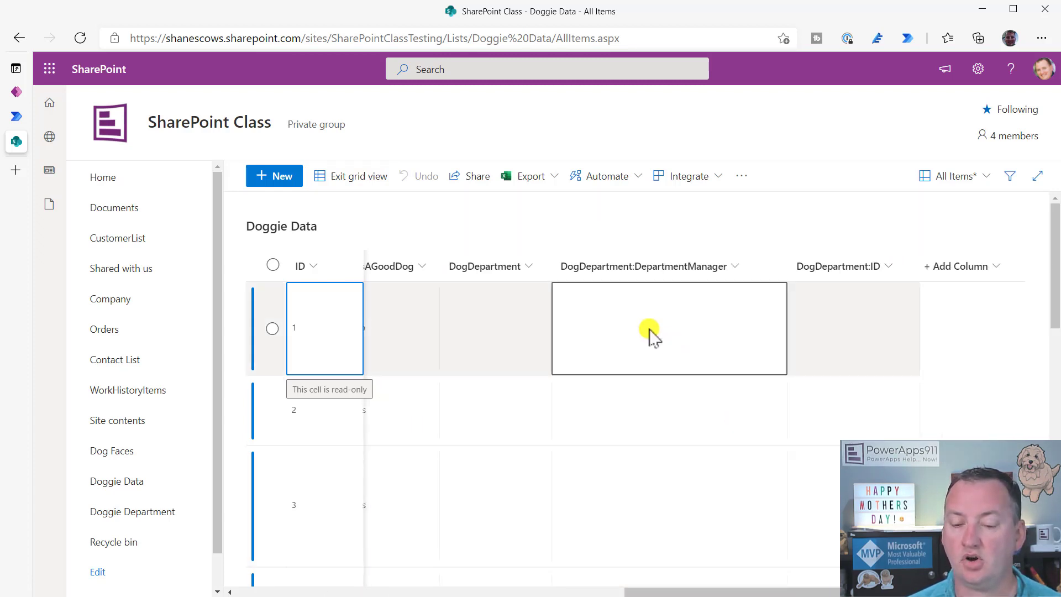
left_click(500, 295)
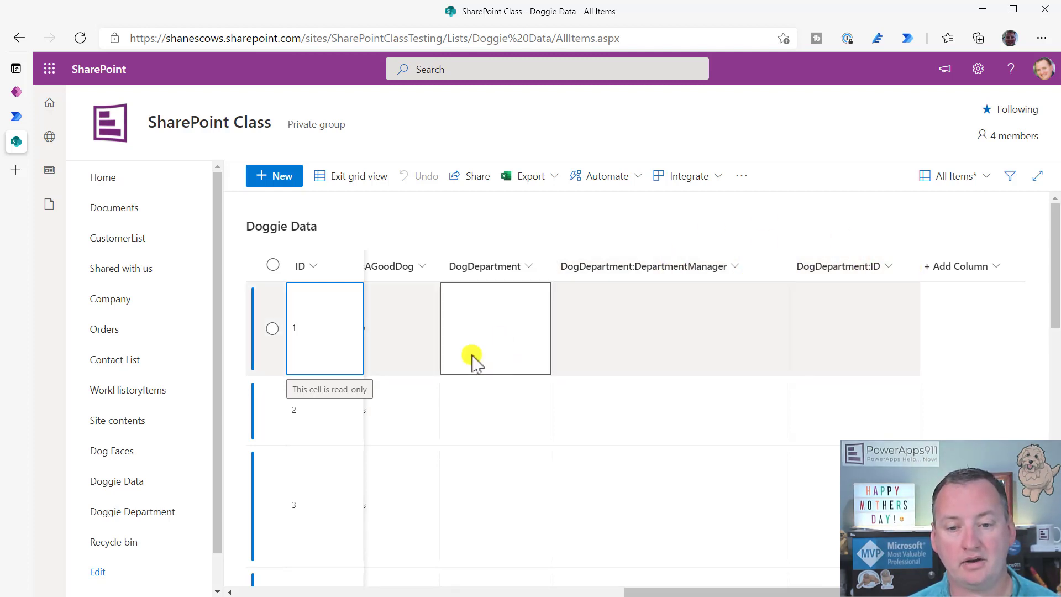
left_click(500, 317)
left_click(513, 326)
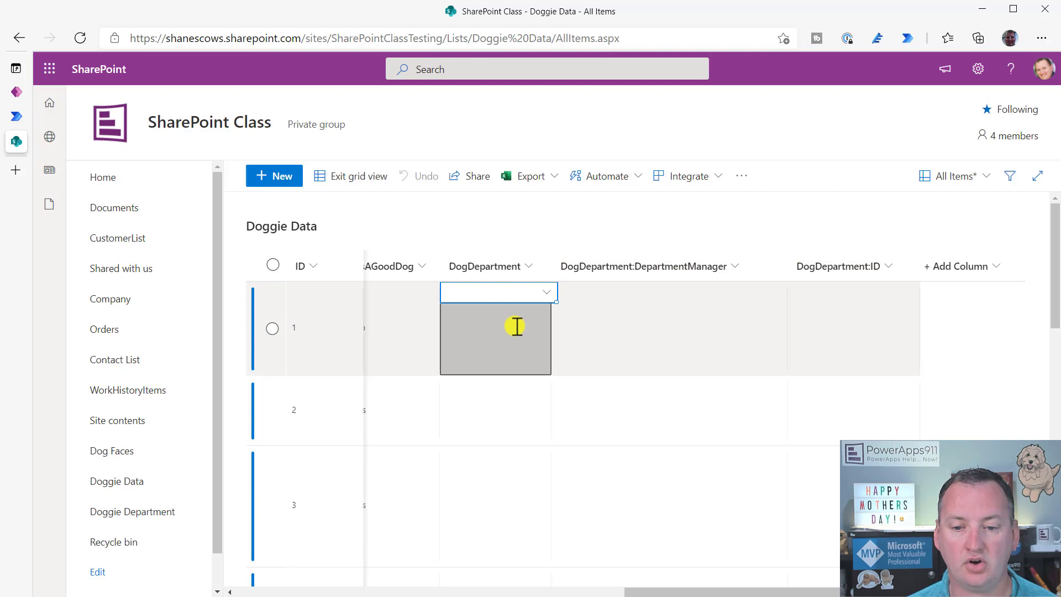
left_click(542, 293)
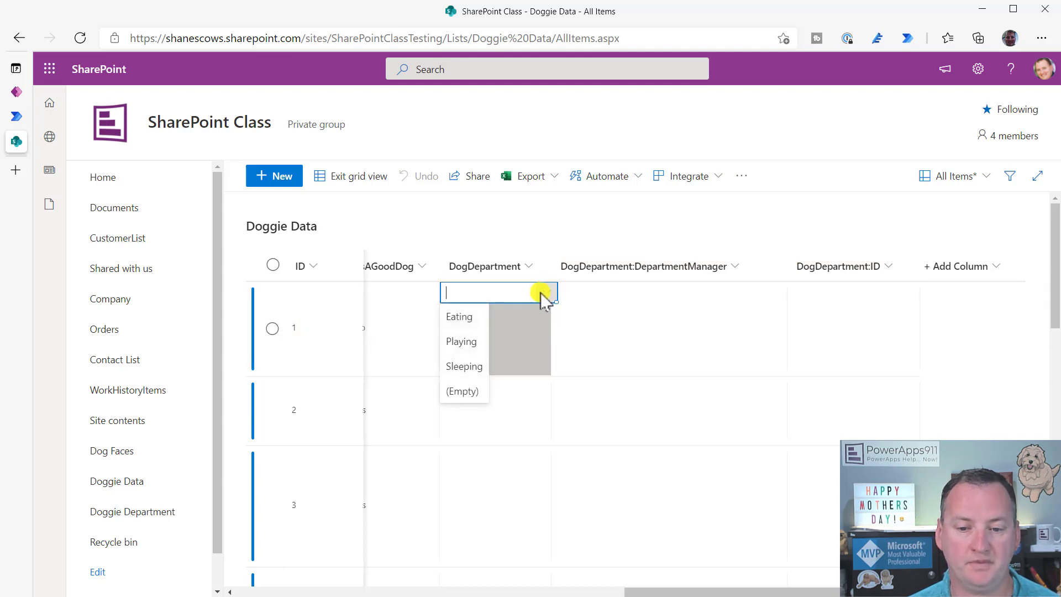
left_click(473, 367)
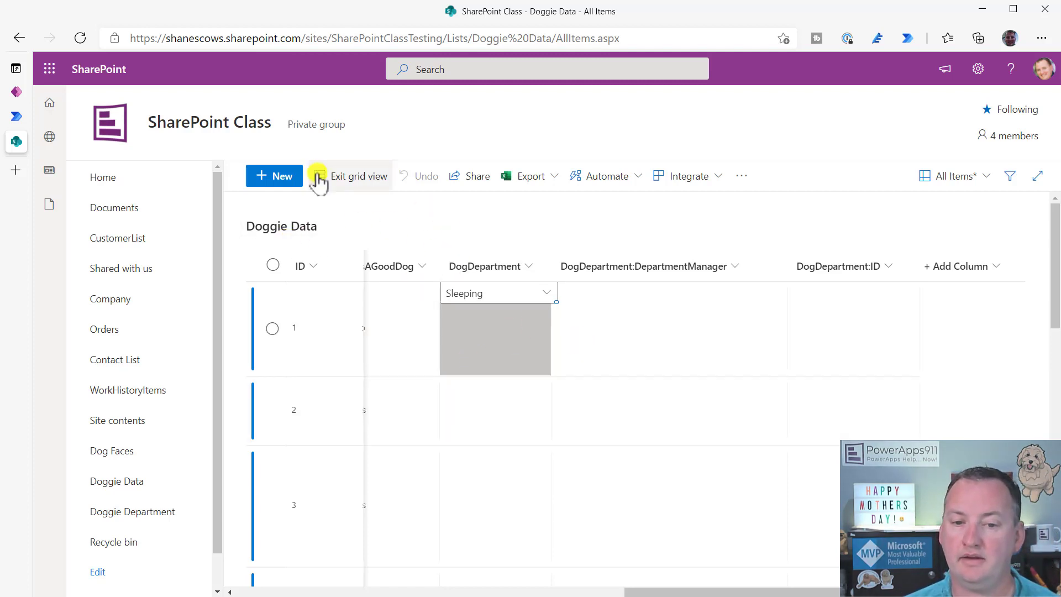
Step: Exit grid view and widen the DogDepartment:DepartmentManager and DogDepartment:ID columns
left_click(339, 175)
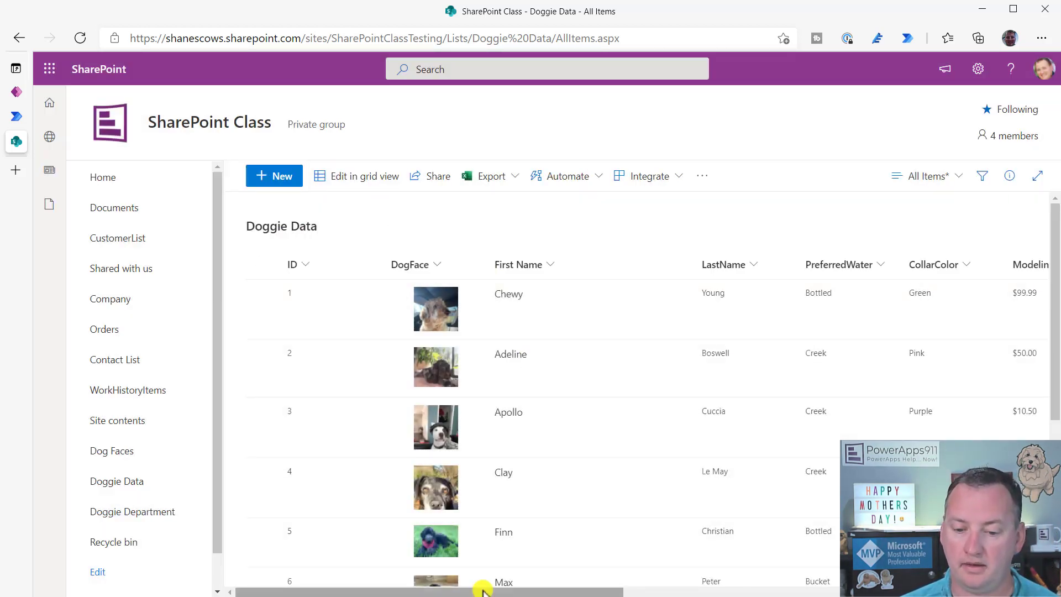
left_click_drag(497, 588, 939, 574)
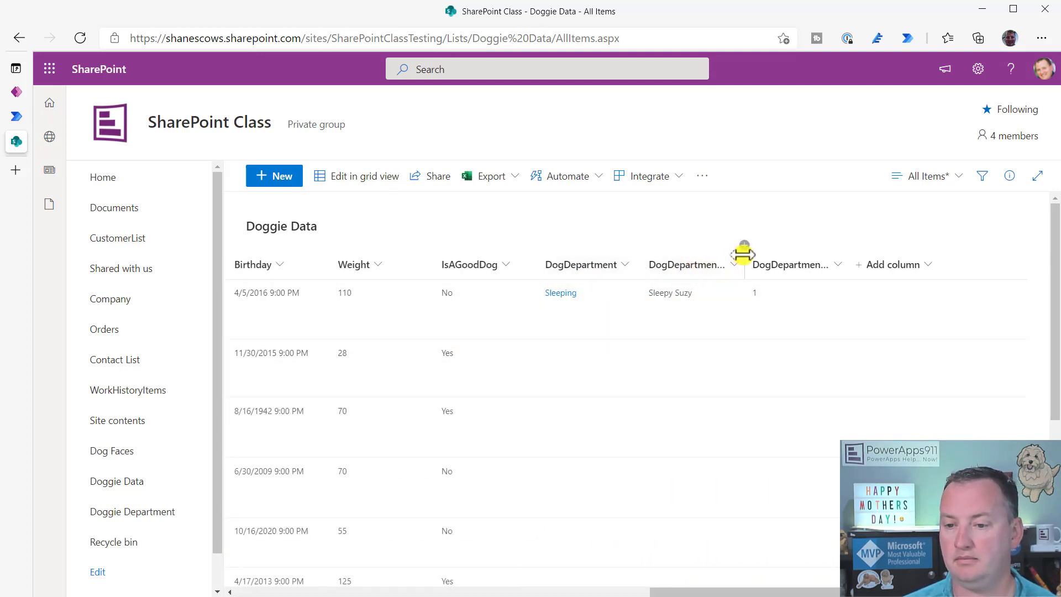
left_click_drag(742, 254, 822, 244)
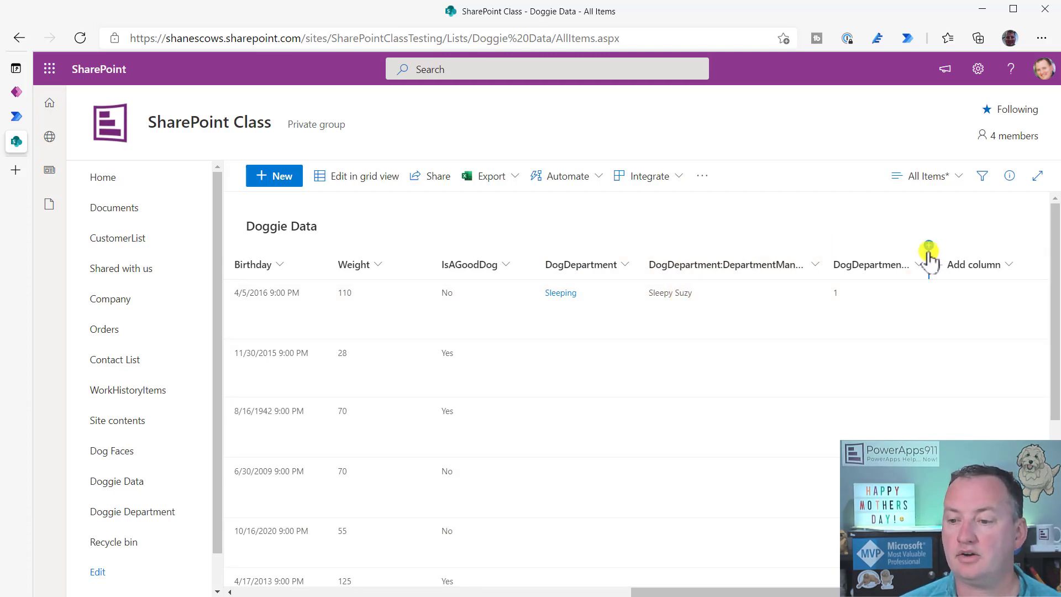
left_click_drag(932, 256, 963, 249)
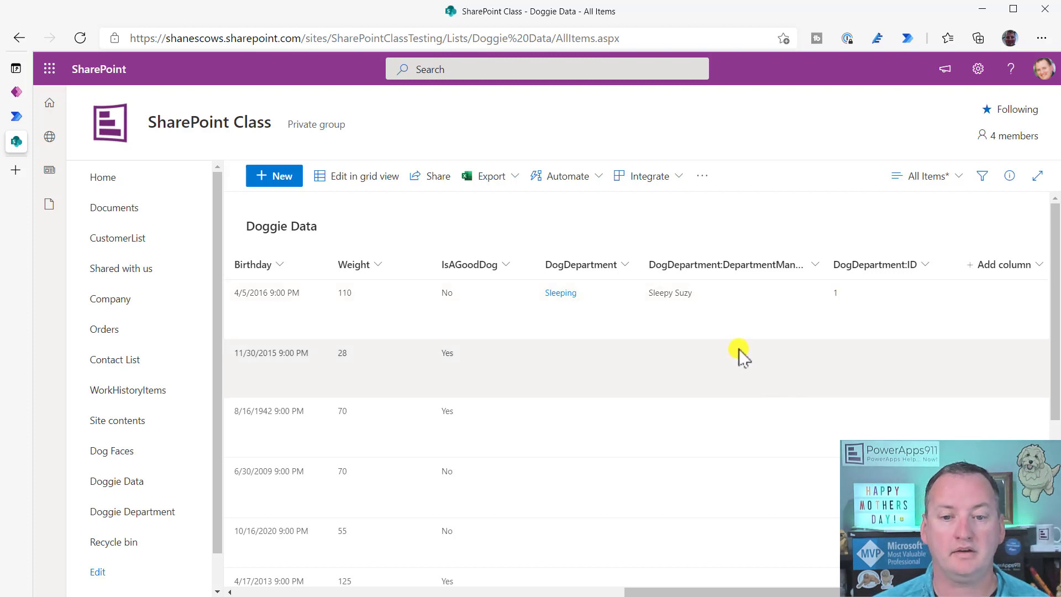
Step: In grid view, fill the Sleeping value of DogDepartment from item 1 down to items 2 and 3
left_click(377, 178)
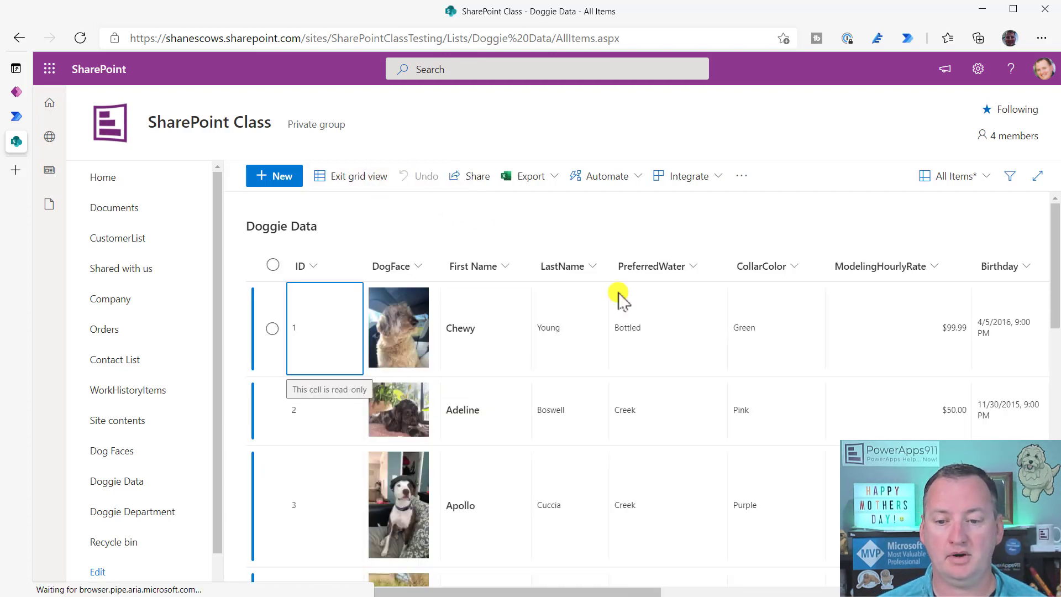
left_click_drag(492, 592, 870, 591)
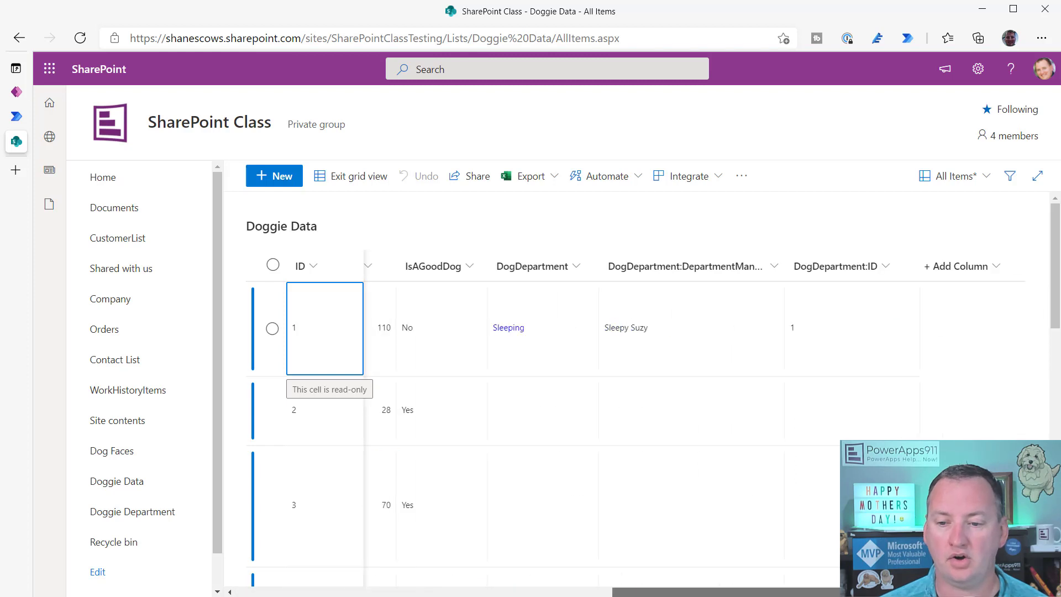
left_click(590, 354)
left_click(583, 358)
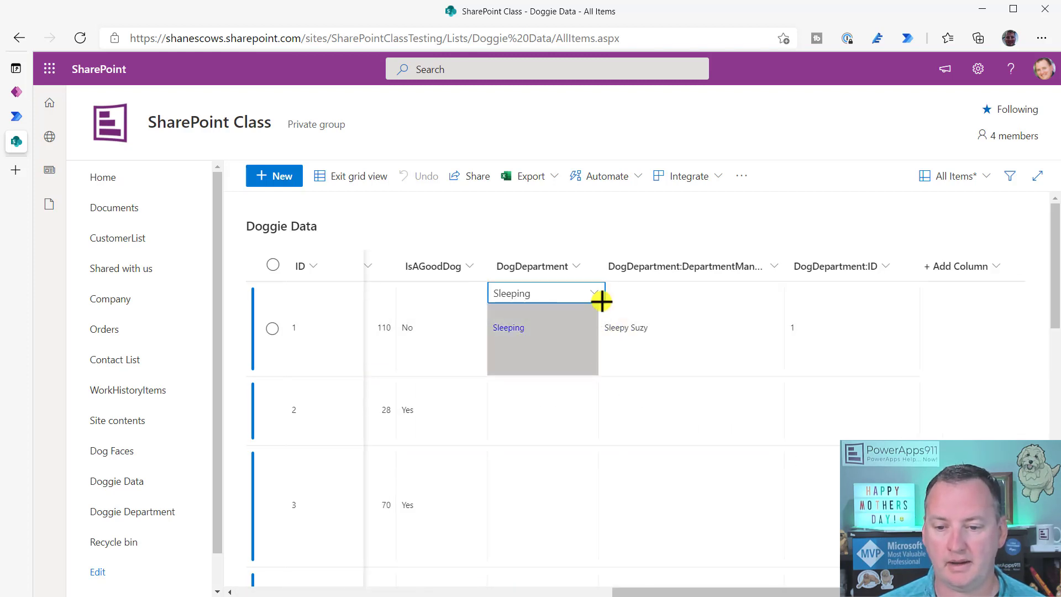
left_click_drag(597, 412, 594, 533)
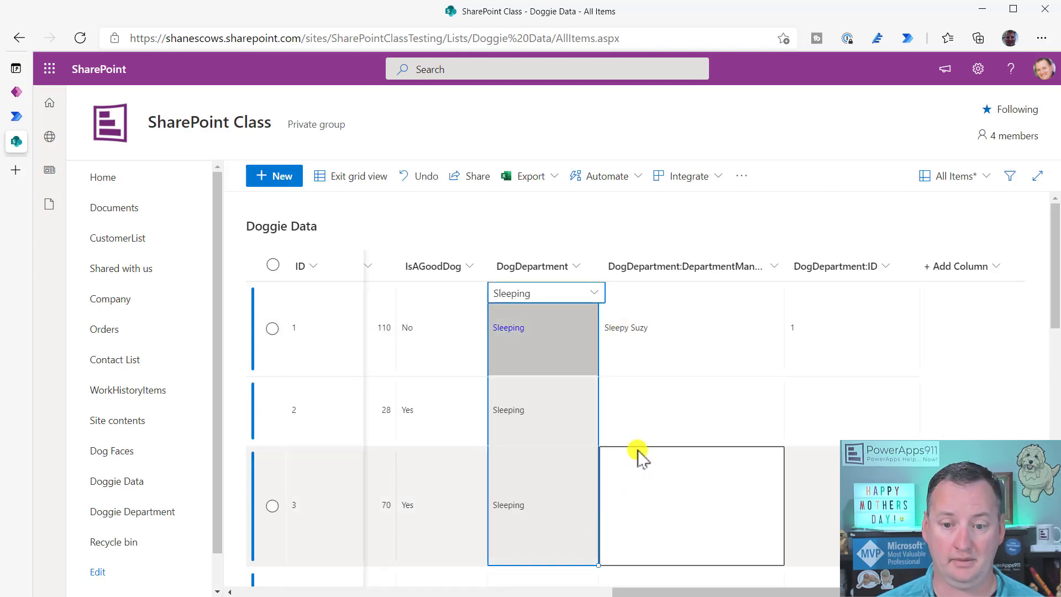
Step: Set DogDepartment to Playing for the item with ID 4 and to Eating for the item with ID 5
scroll(630, 456, "down", 1)
scroll(618, 454, "down", 1)
left_click(569, 443)
left_click(569, 466)
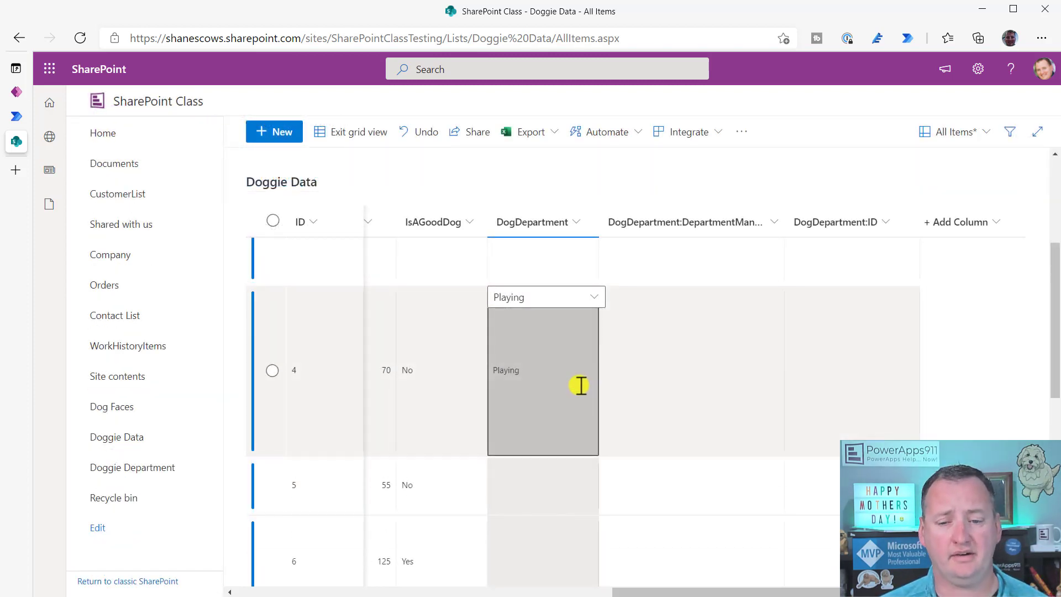
left_click(549, 500)
left_click(550, 500)
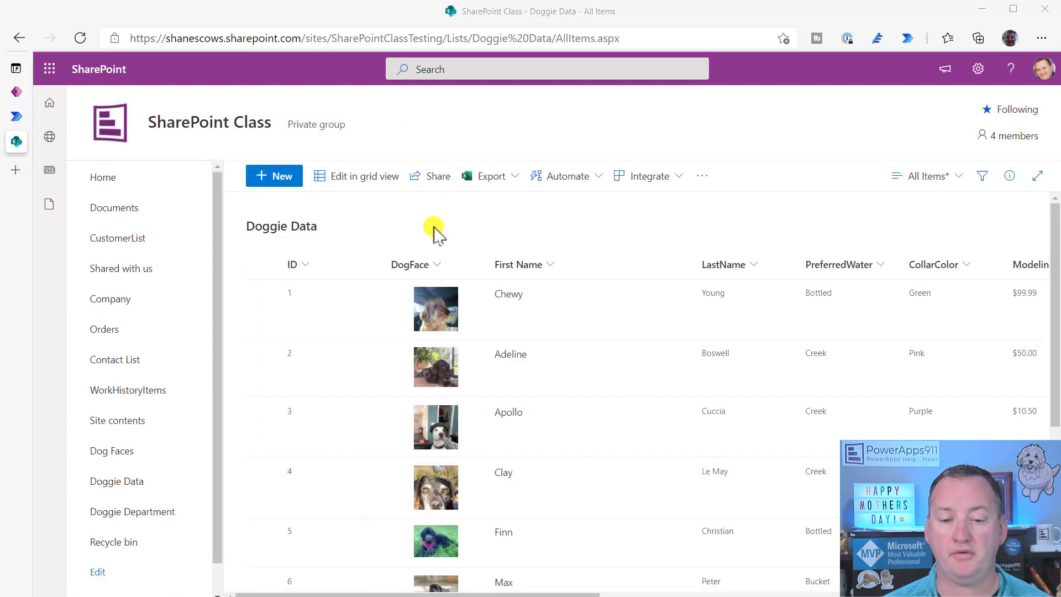
Step: Review the DogDepartment, DepartmentManager and ID lookup values across the items of the Doggie Data list
left_click_drag(432, 594, 801, 575)
scroll(605, 326, "down", 3)
scroll(604, 325, "down", 5)
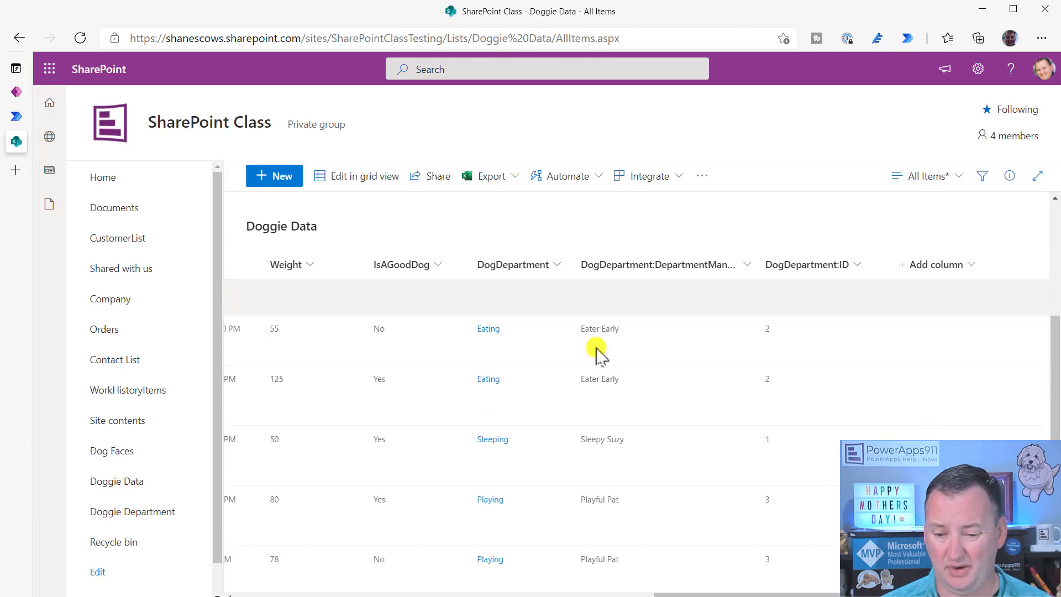
scroll(600, 369, "up", 5)
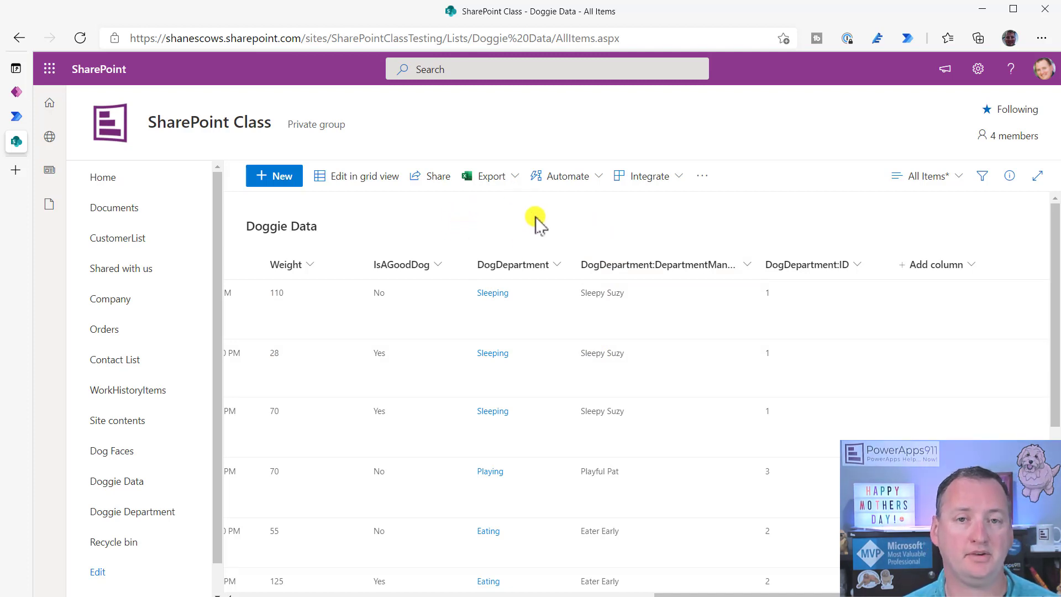
Step: Switch to Power Apps and create a blank canvas app named Look Up Playtime in Tablet format
left_click(17, 92)
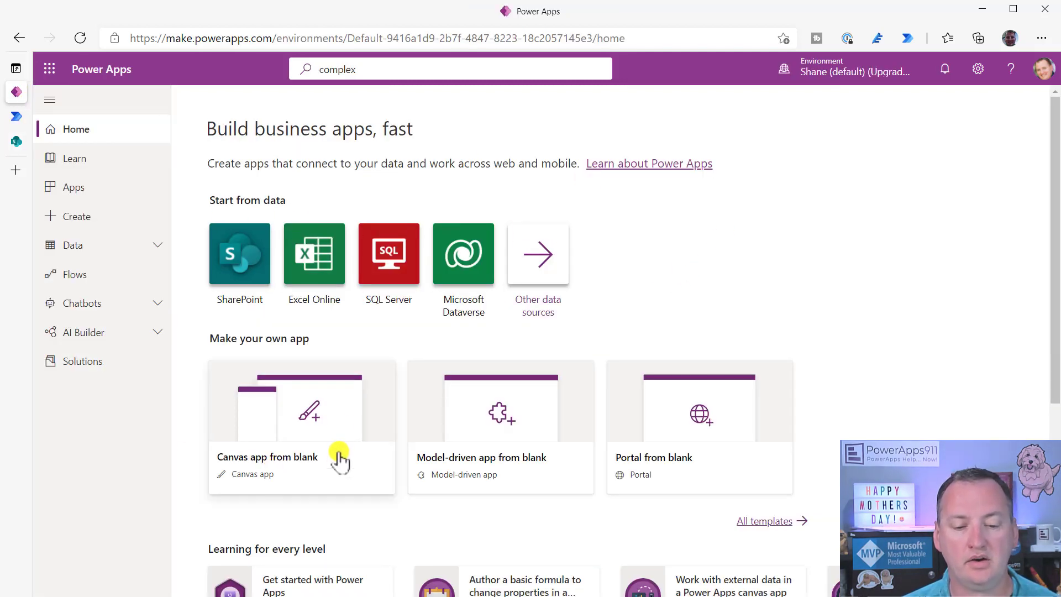
left_click(309, 436)
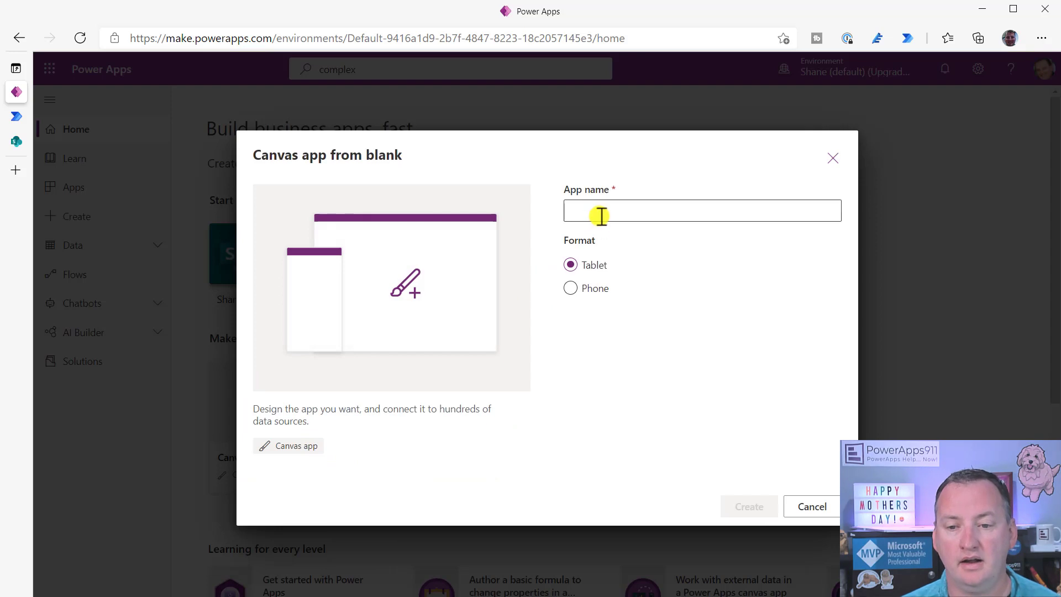
left_click(602, 215)
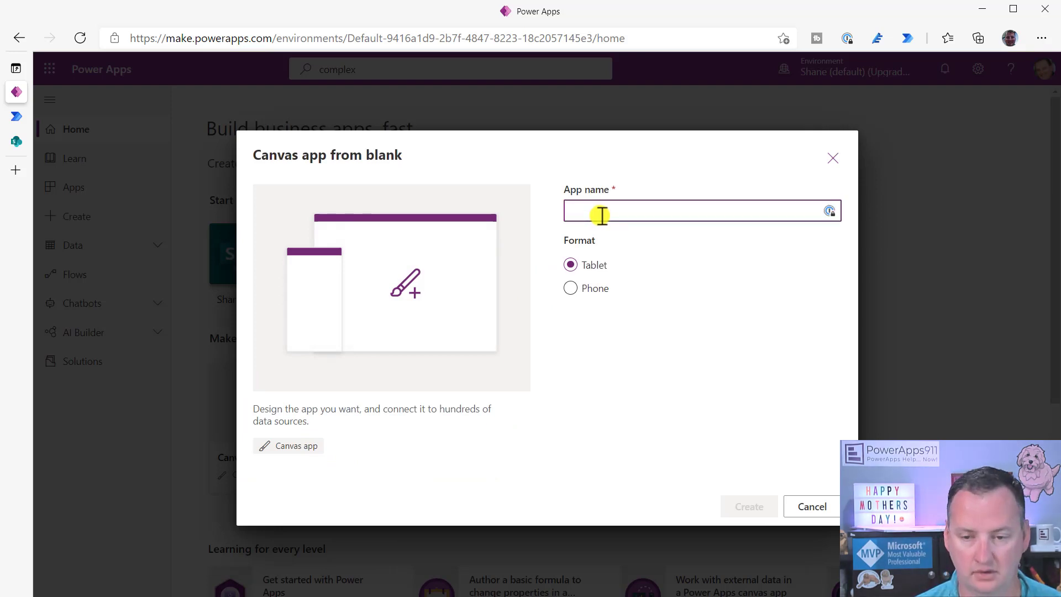
type("Loc")
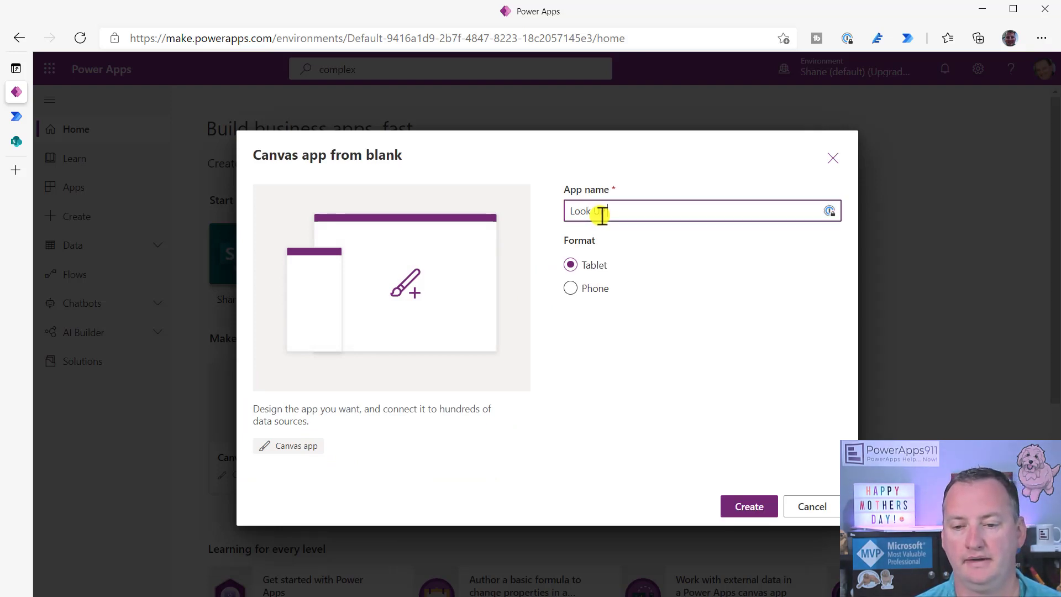
key("BackSpace")
type("P")
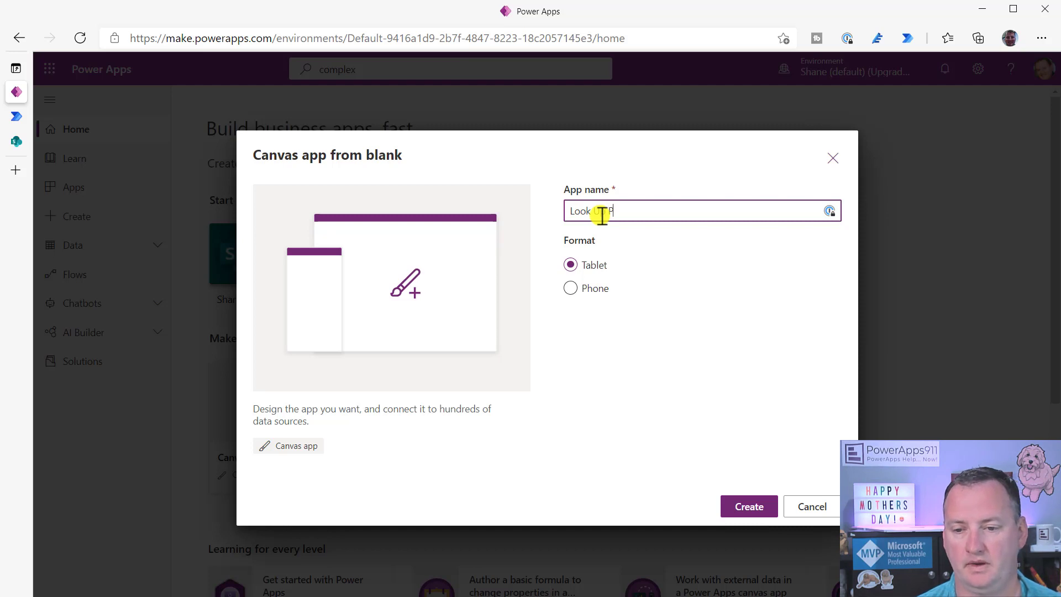
type("laytime")
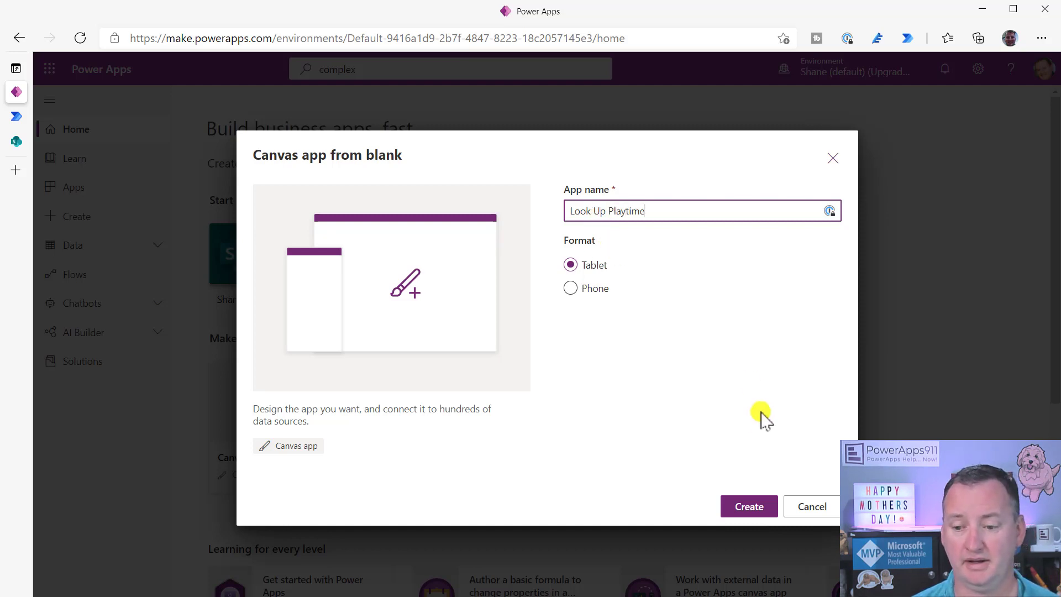
left_click(741, 504)
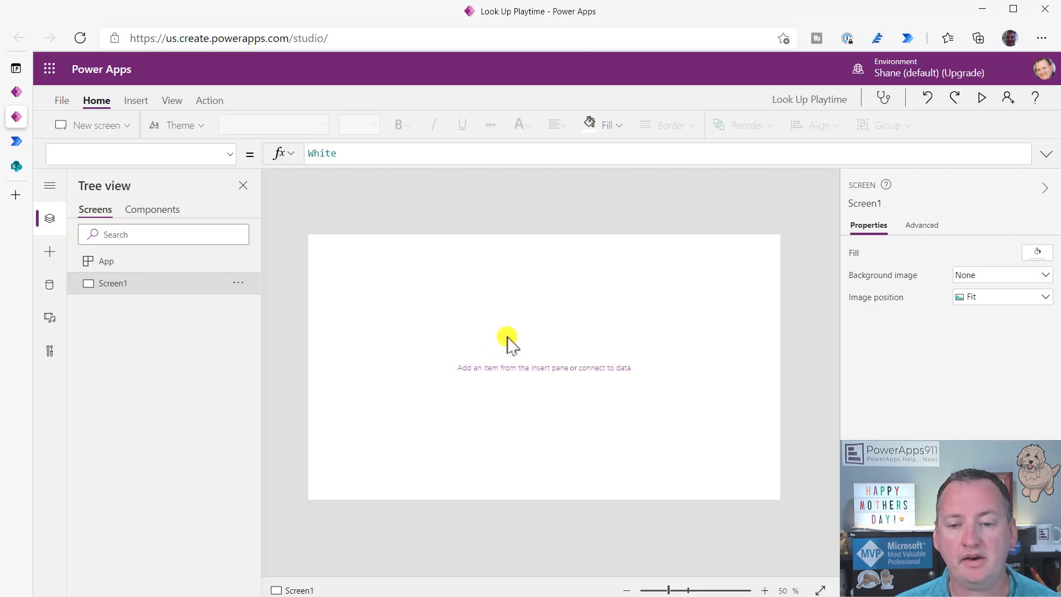
Step: Insert a vertical gallery on Screen1
left_click(135, 103)
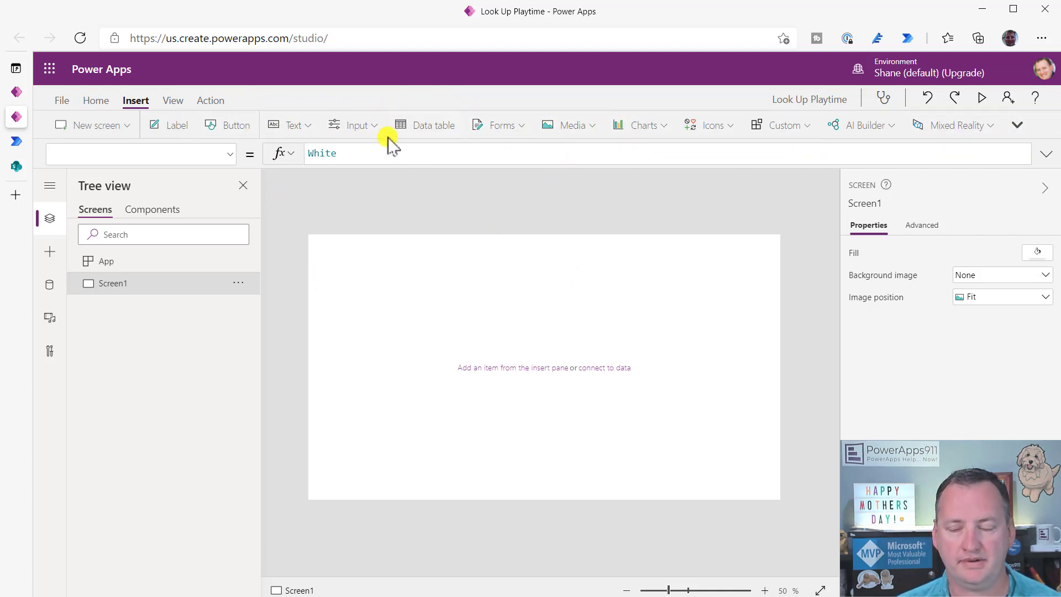
left_click(1018, 122)
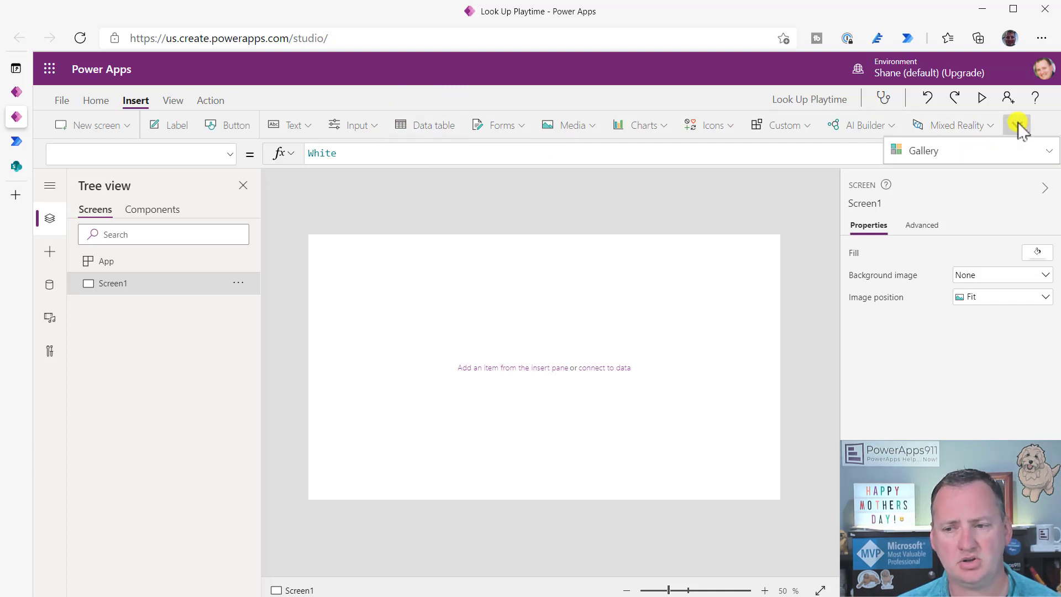
left_click(984, 151)
left_click(841, 203)
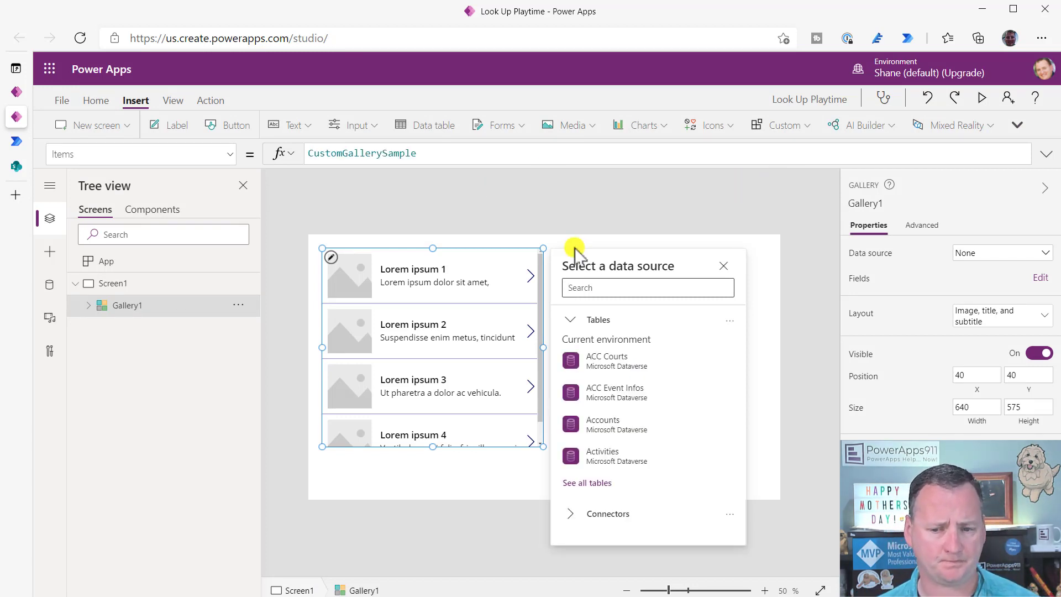
Step: Connect the gallery to the Doggie Data list through the existing SharePoint connection
type("shaerp")
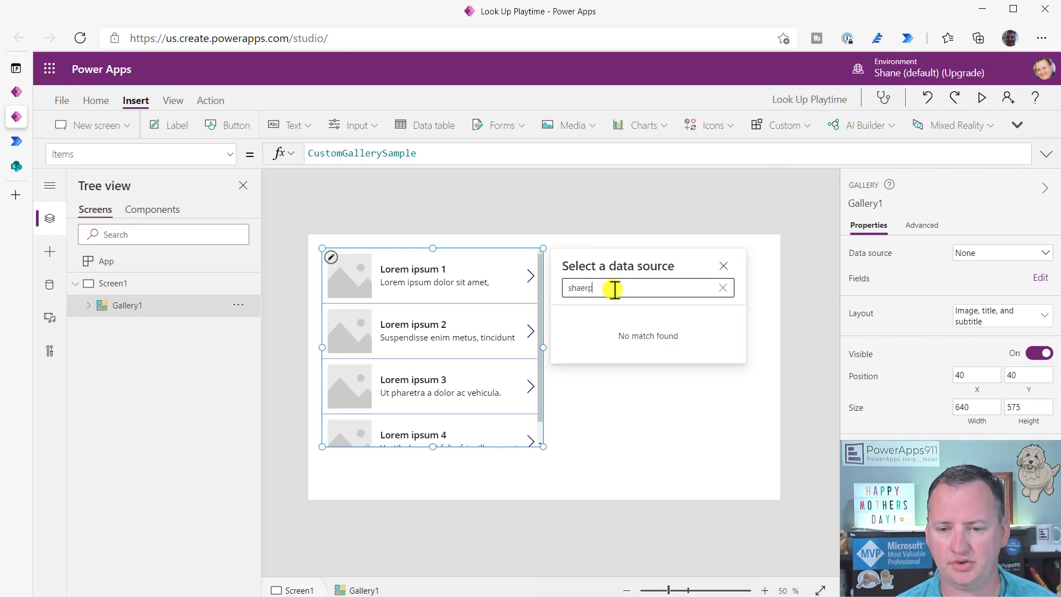
key("BackSpace")
type("repoi")
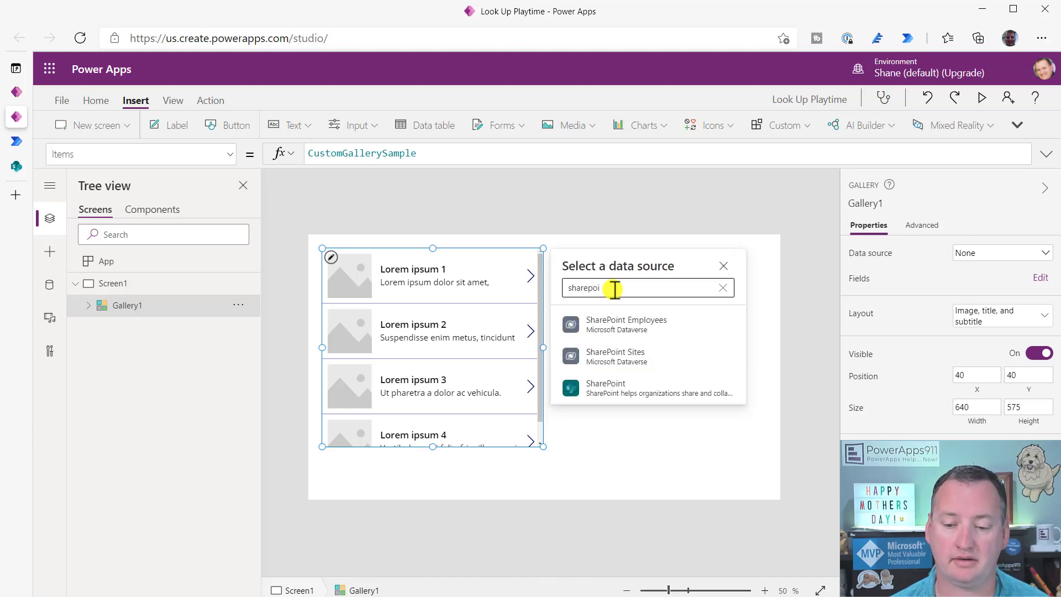
left_click(692, 394)
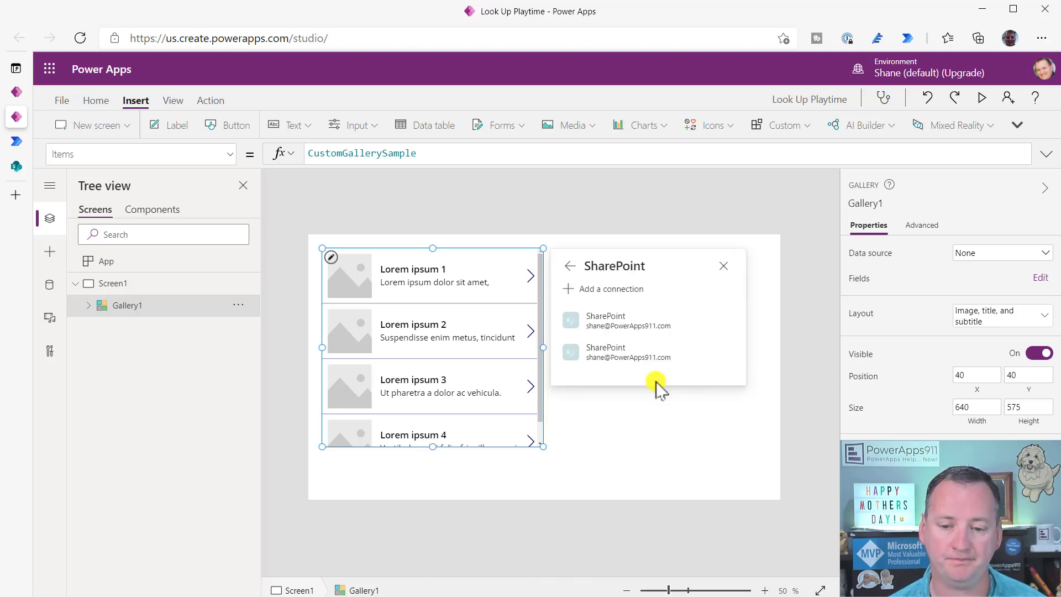
left_click(631, 318)
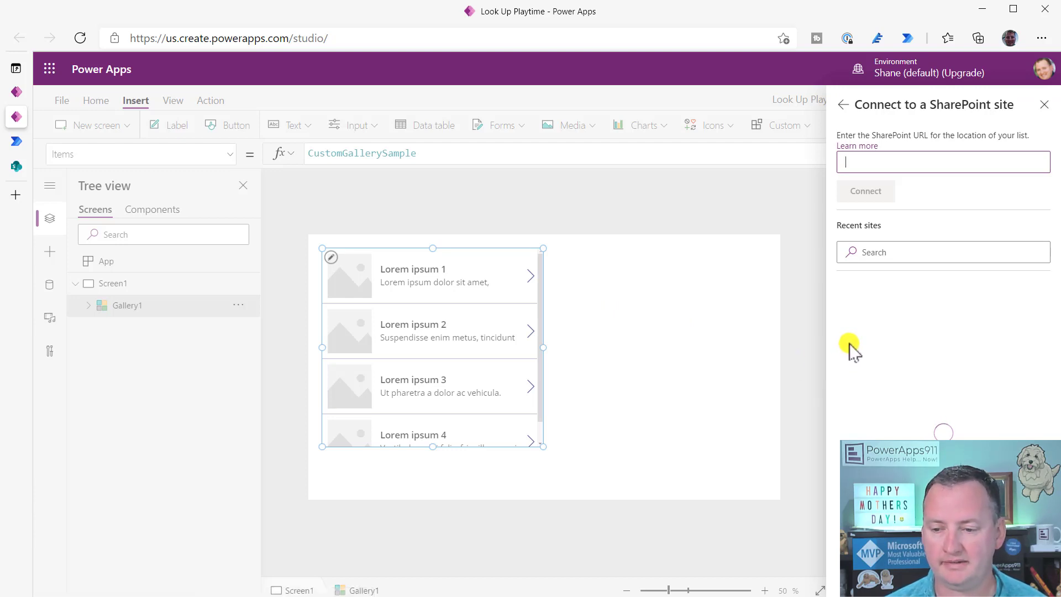
left_click(915, 319)
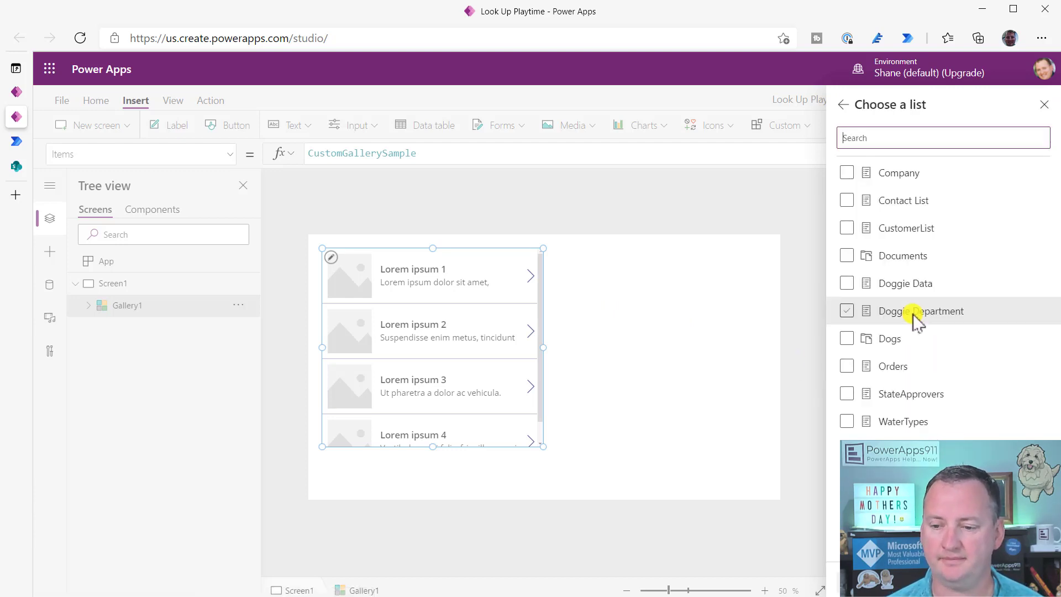
left_click(886, 321)
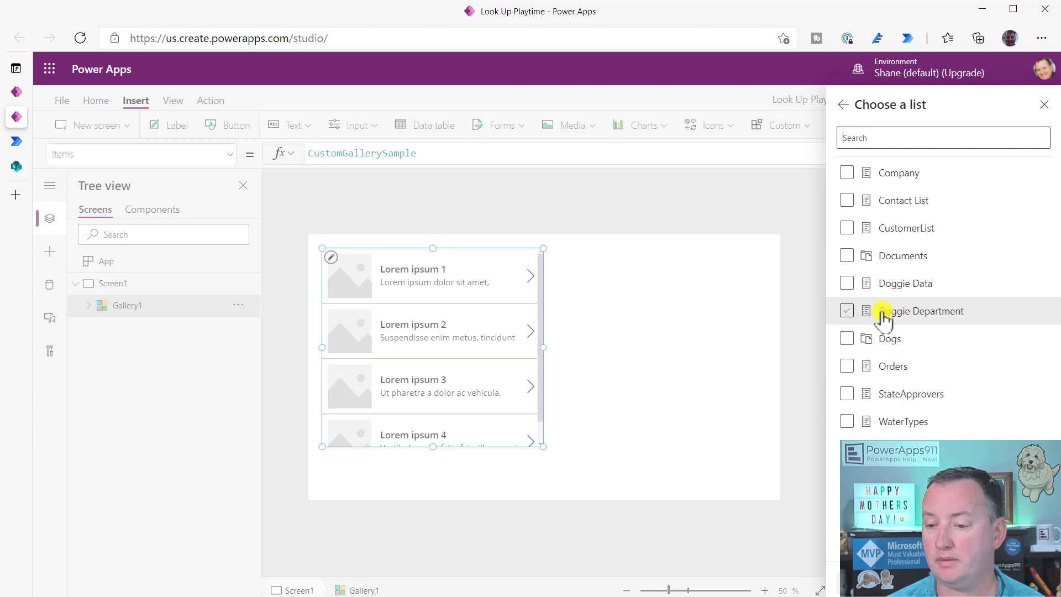
left_click(849, 284)
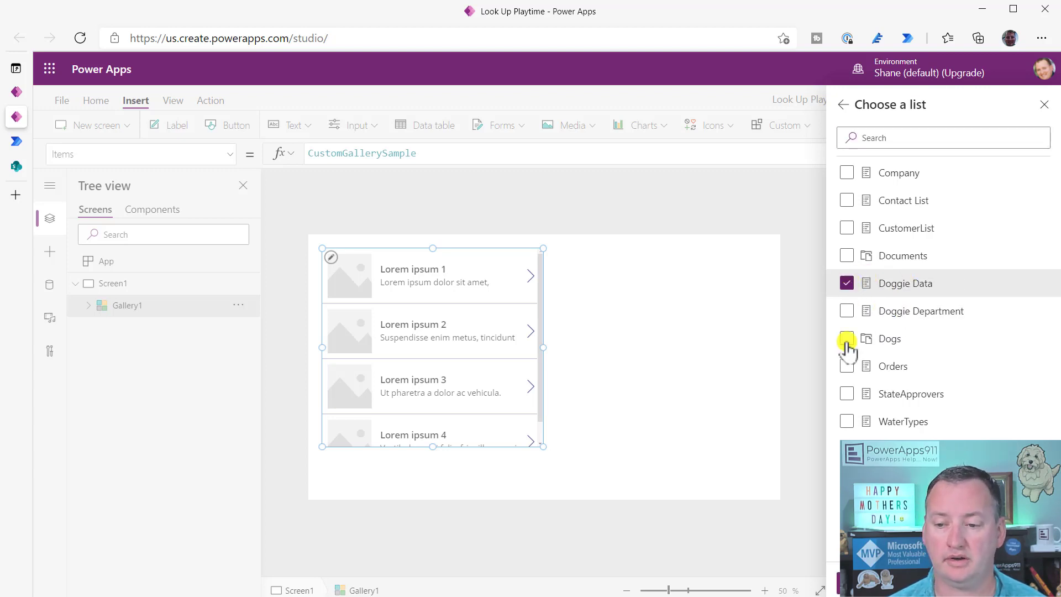
left_click(866, 583)
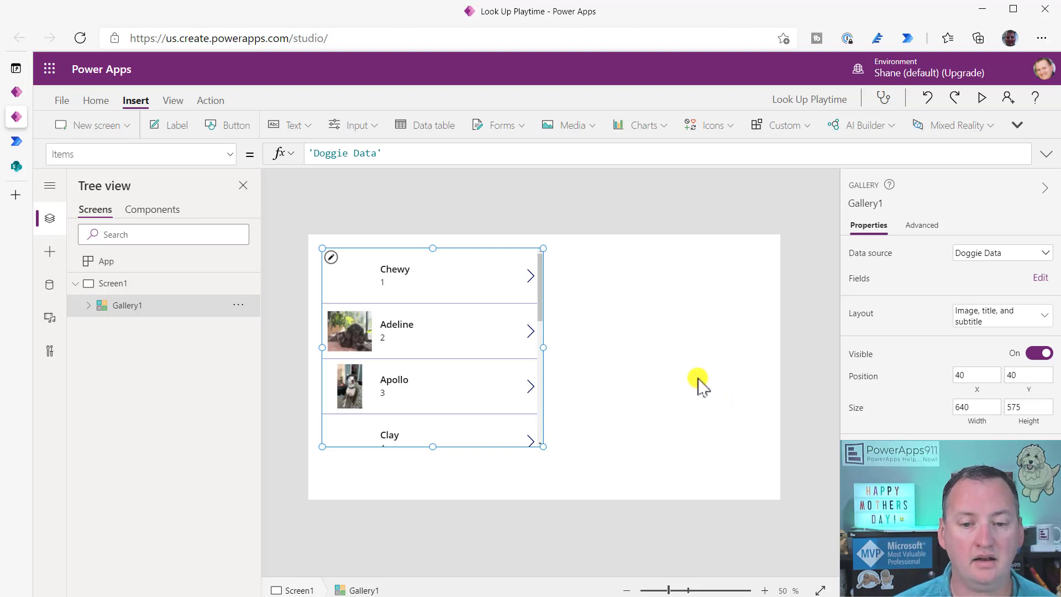
Step: Set the Text of the gallery's subtitle label to ThisItem.DogDepartment.Value
left_click(390, 283)
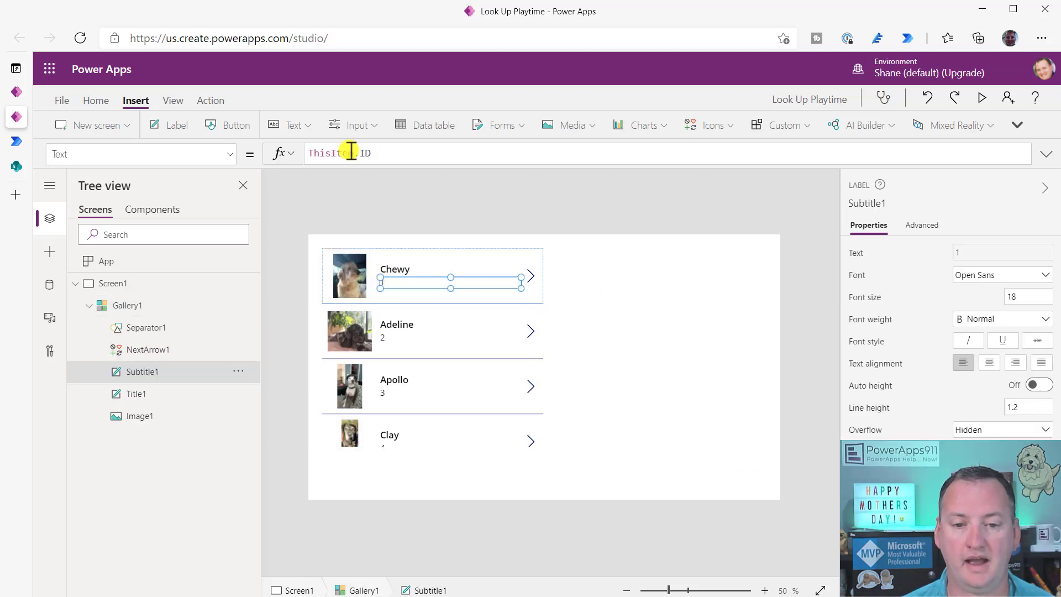
double_click(365, 153)
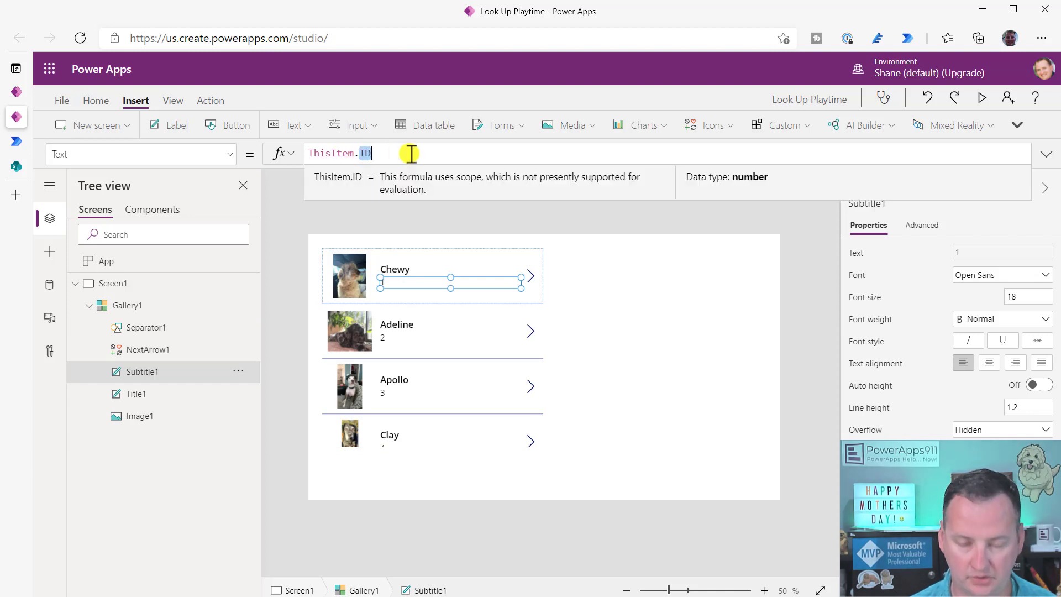
key("BackSpace")
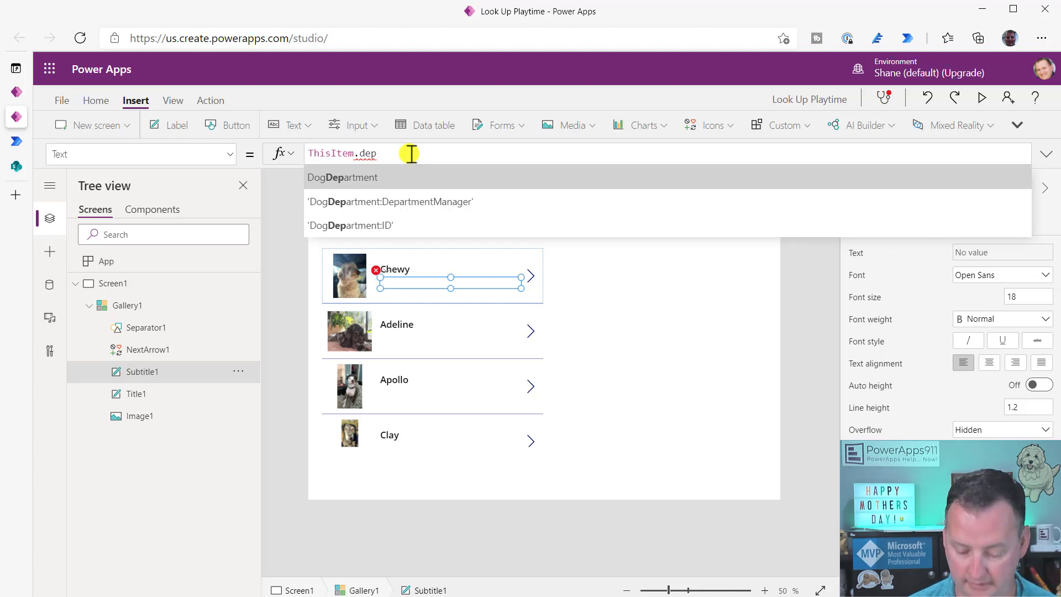
key("Tab")
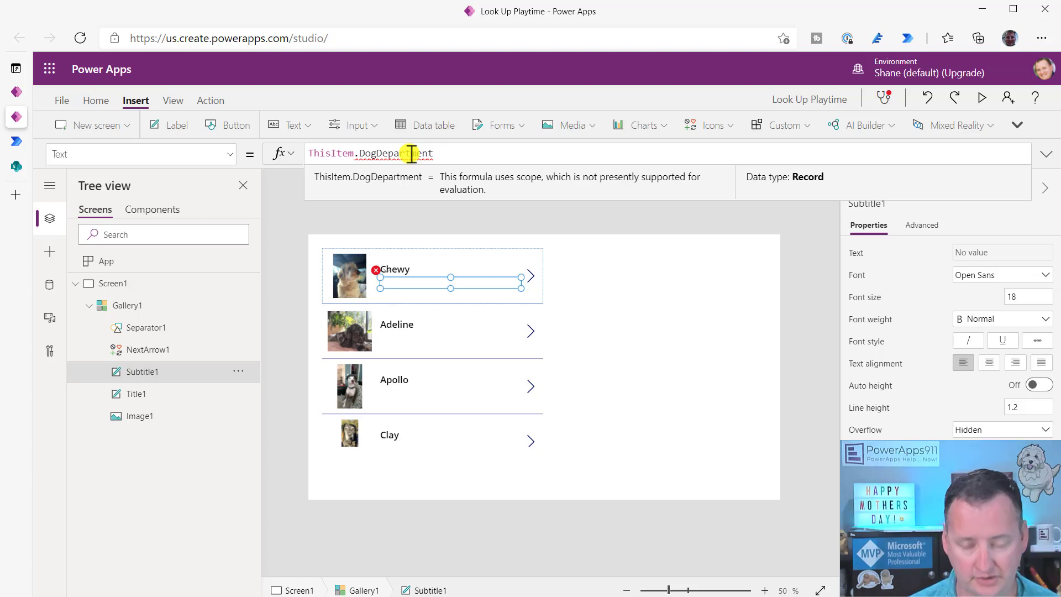
type(".")
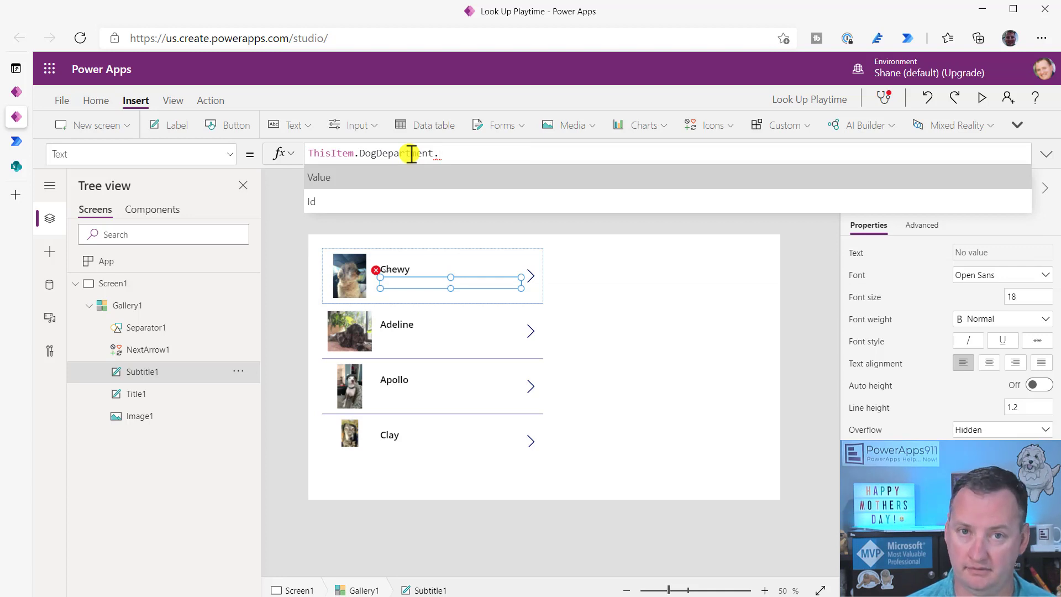
key("Tab")
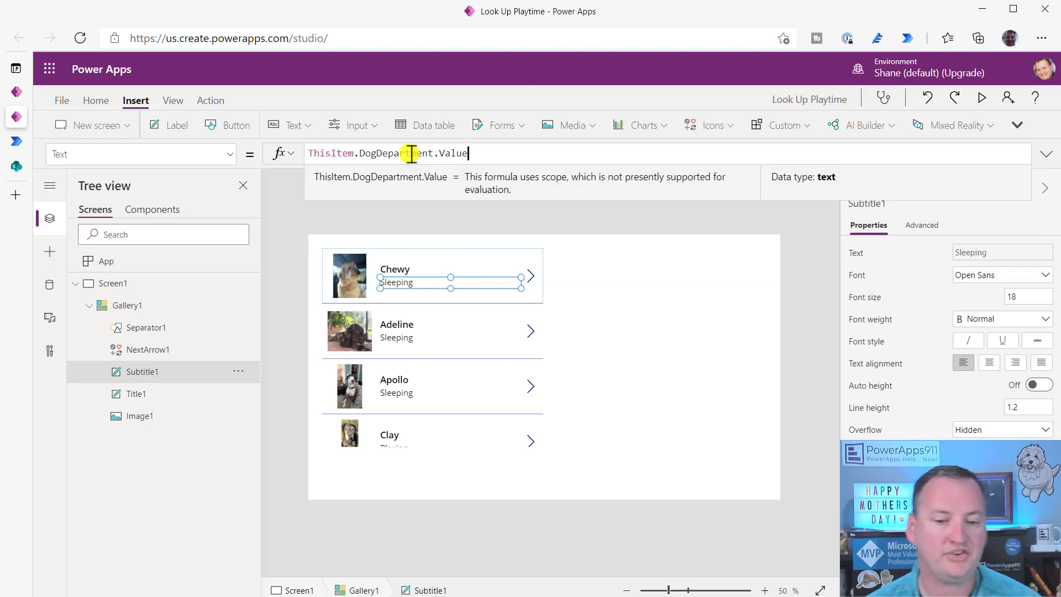
left_click(464, 465)
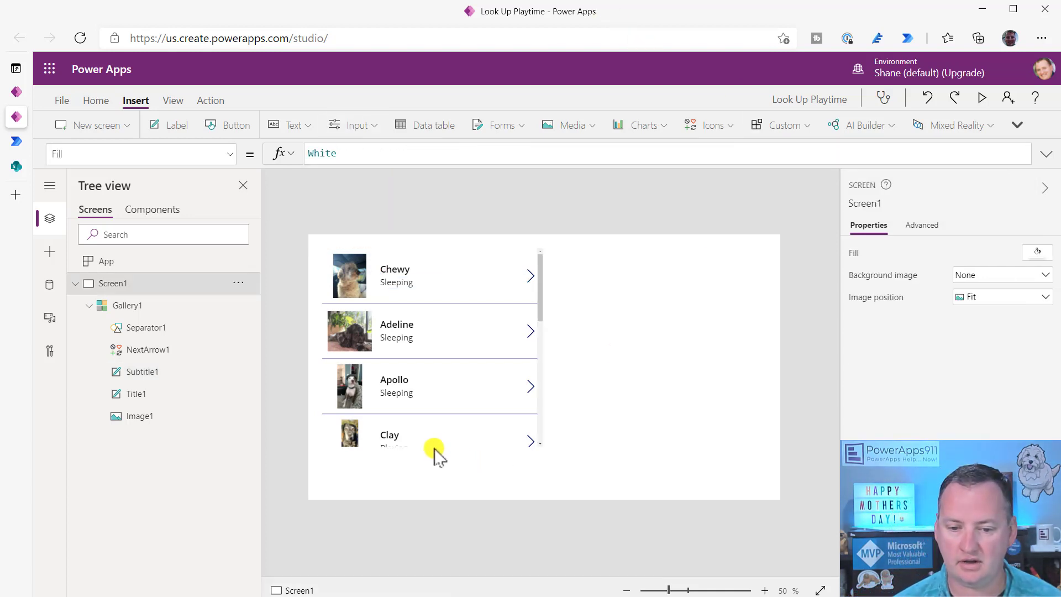
Step: Extend the gallery to a height of 728, and preview the app to check each dog's department
left_click(438, 430)
left_click_drag(431, 446, 431, 539)
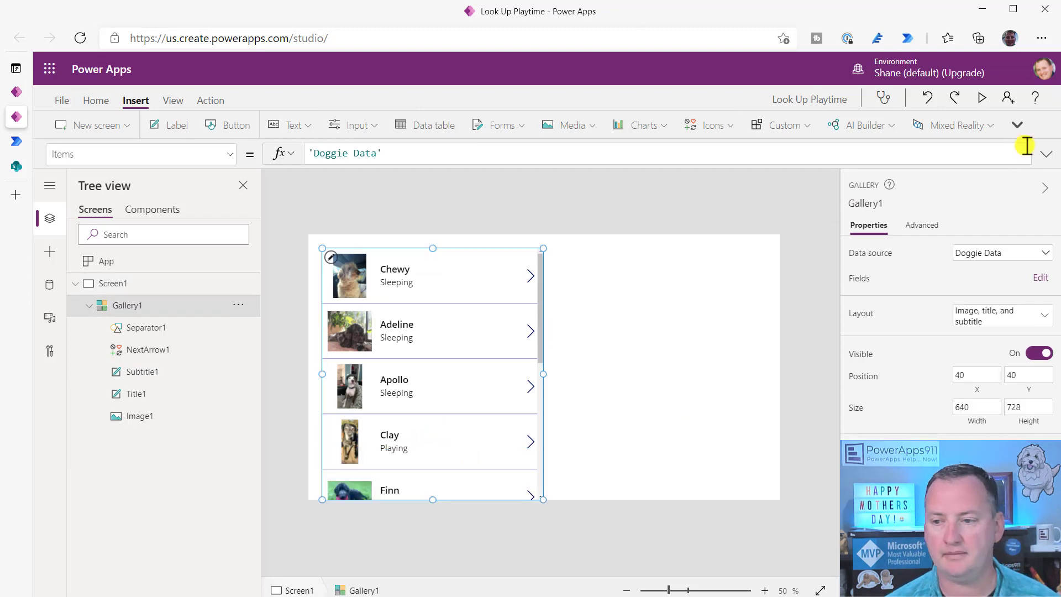
left_click(984, 101)
scroll(327, 296, "down", 10)
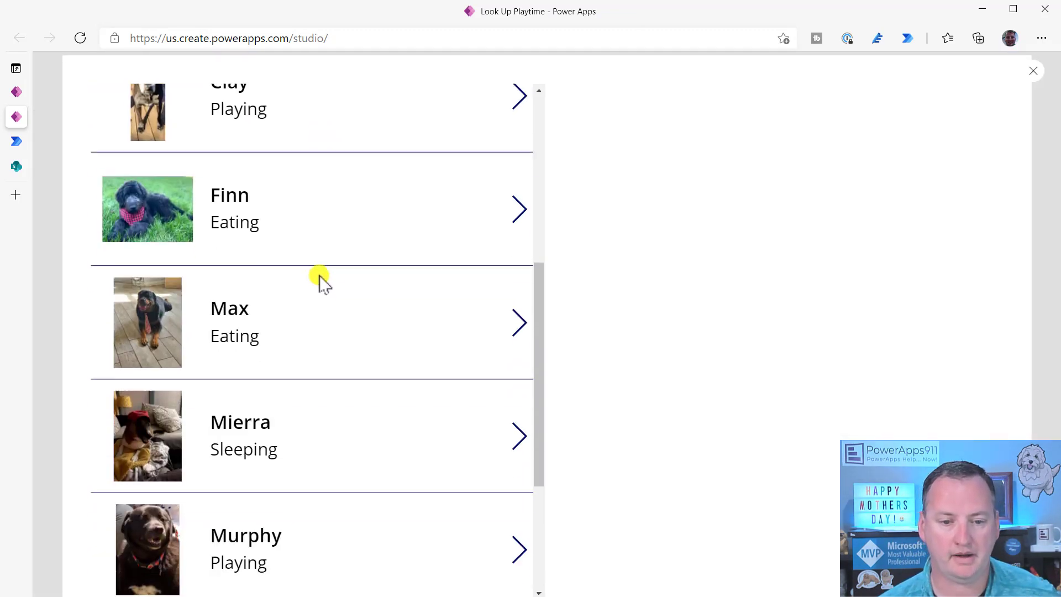
Step: Close the app preview and add a text label to the gallery's template, placing it directly beneath the subtitle
scroll(320, 296, "up", 10)
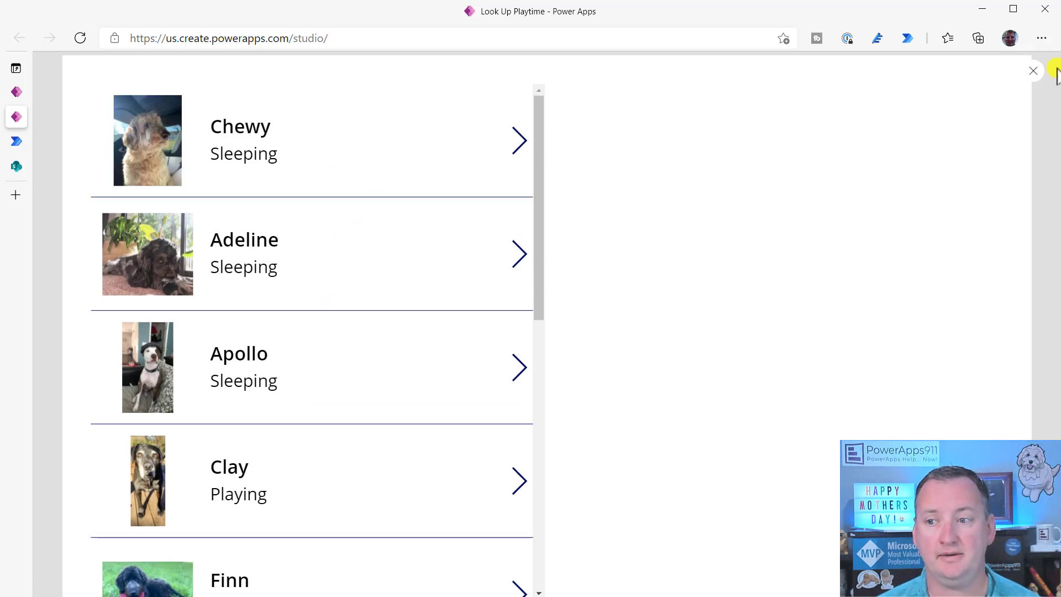
left_click(1038, 75)
left_click(434, 286)
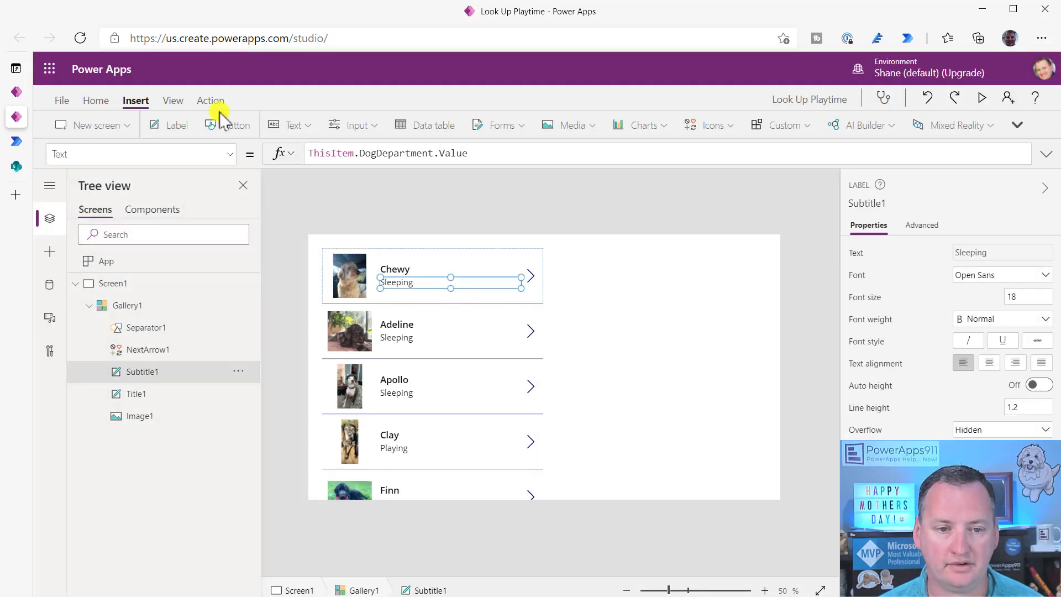
left_click(175, 130)
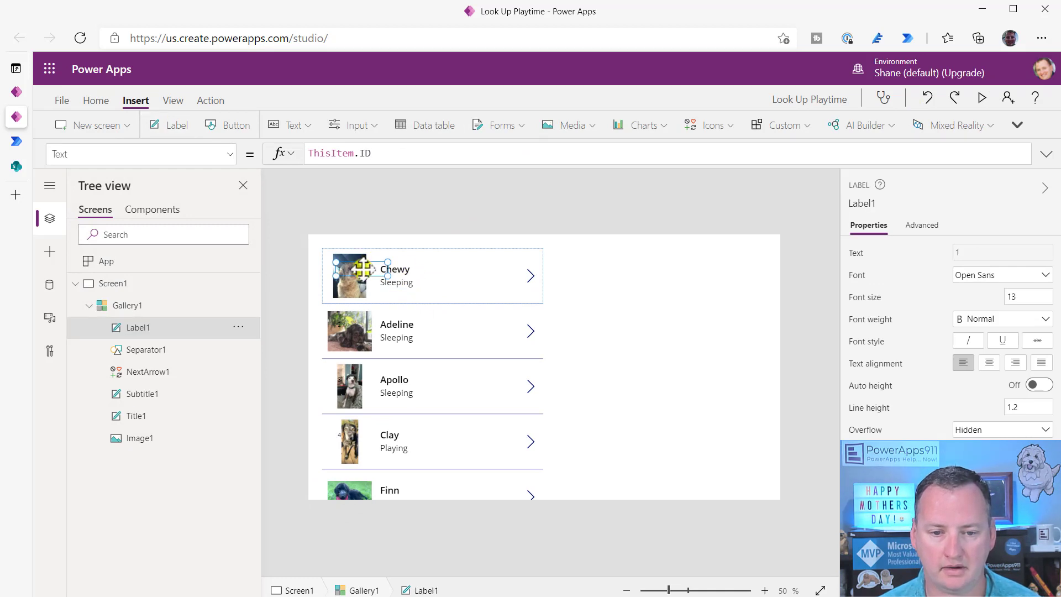
left_click_drag(362, 268, 405, 303)
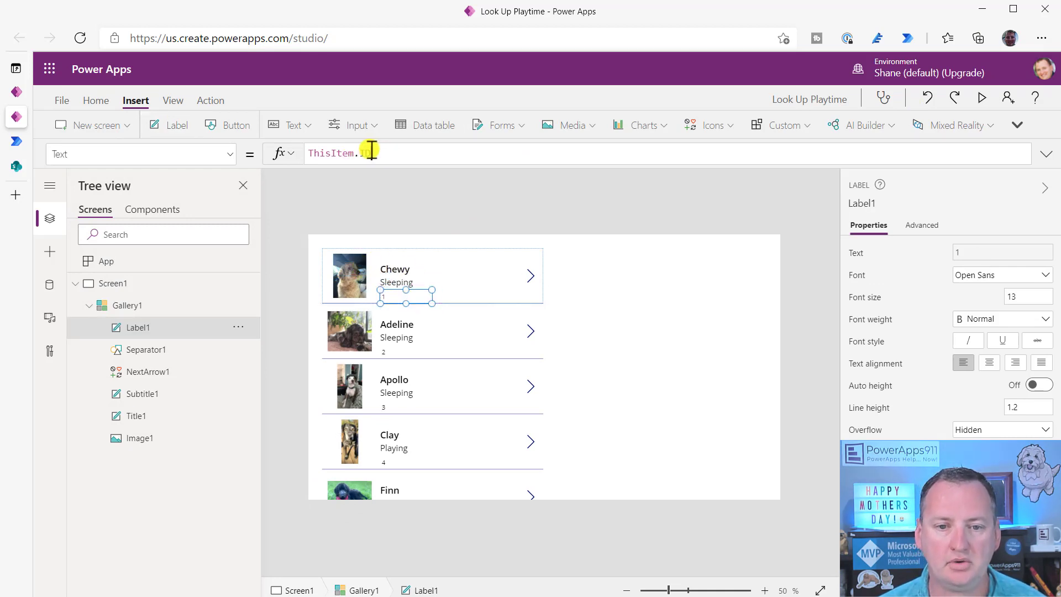
double_click(363, 153)
type("dog")
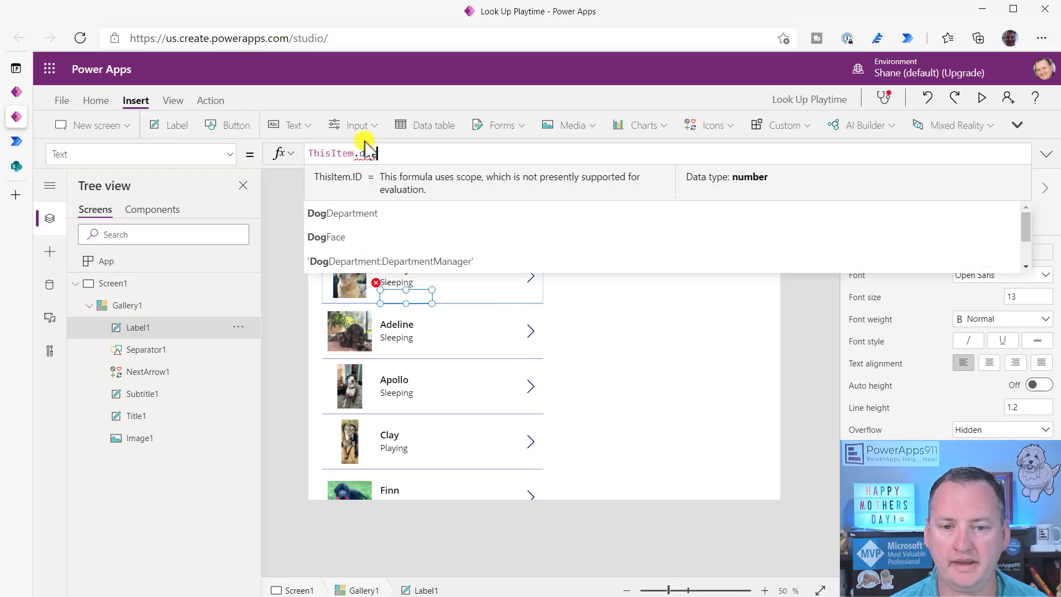
key("Tab")
type(".")
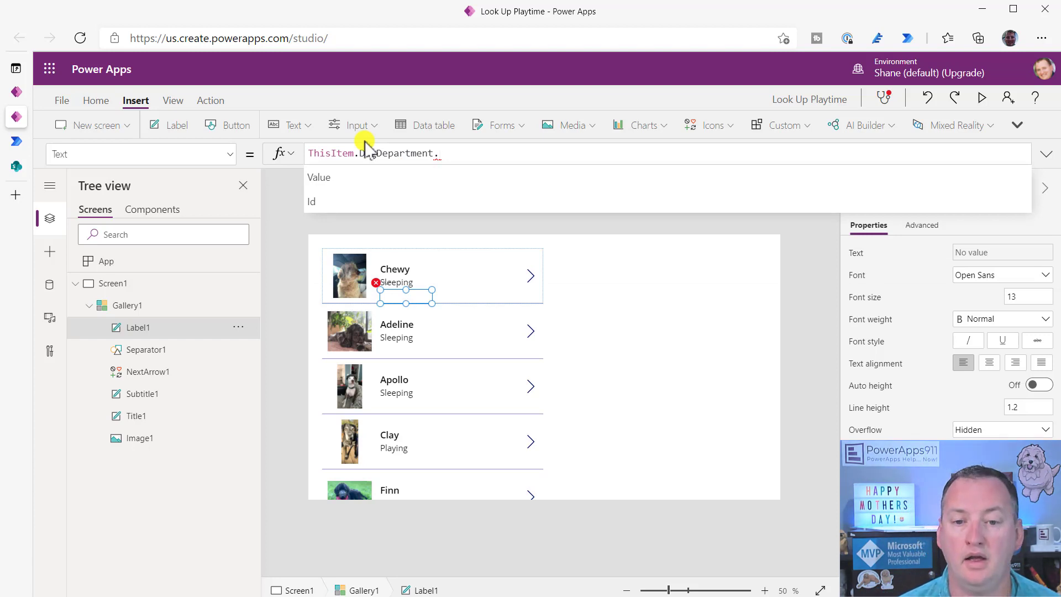
key("BackSpace")
key("Down")
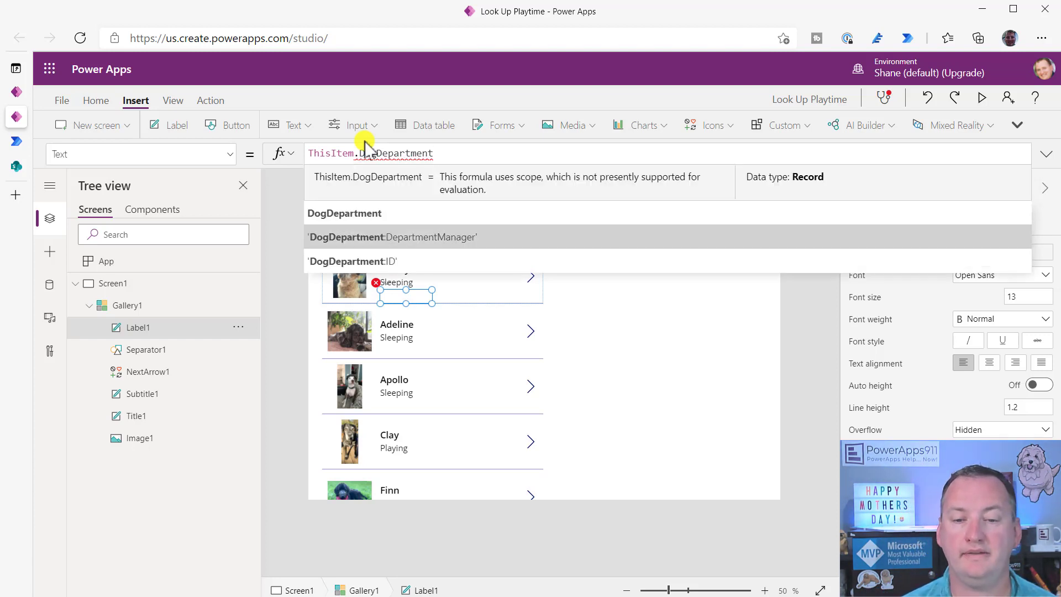
key("Tab")
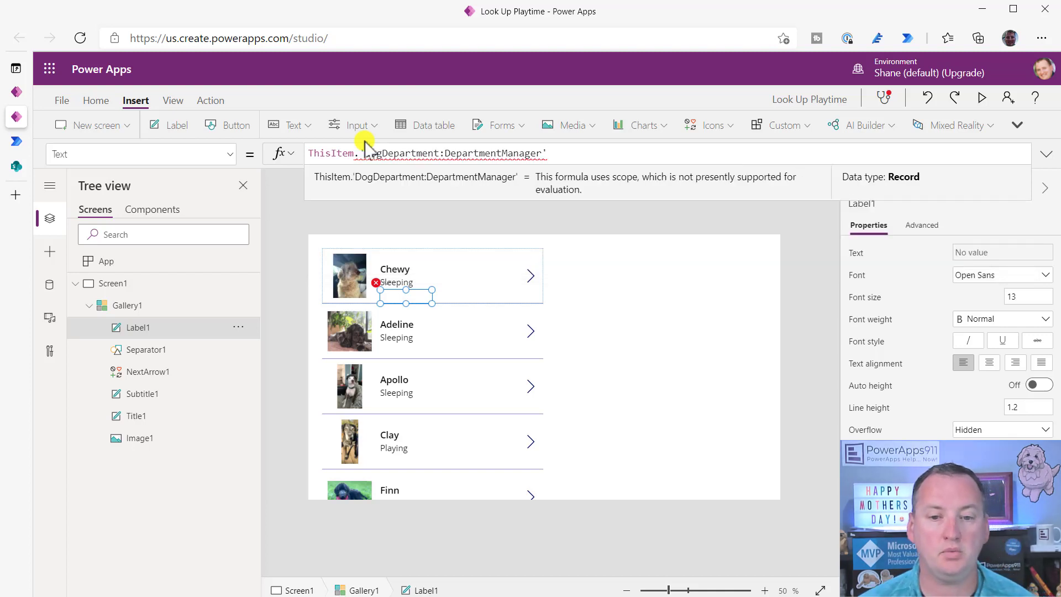
left_click(549, 153)
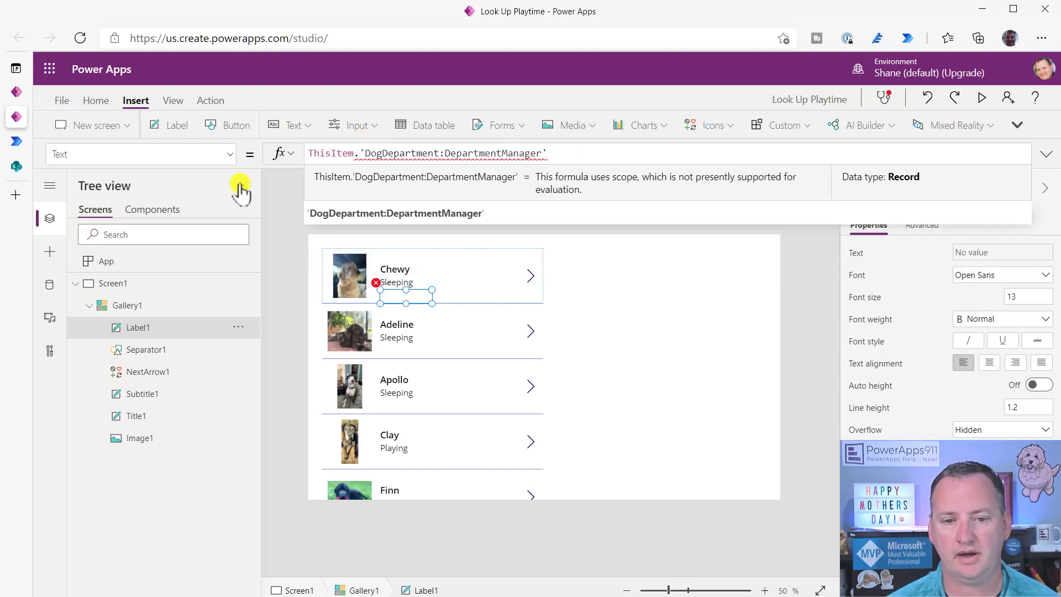
Step: Set the new label's Text to ThisItem.'DogDepartment:DepartmentManager'.Value
key("ctrl+a")
type("thisi")
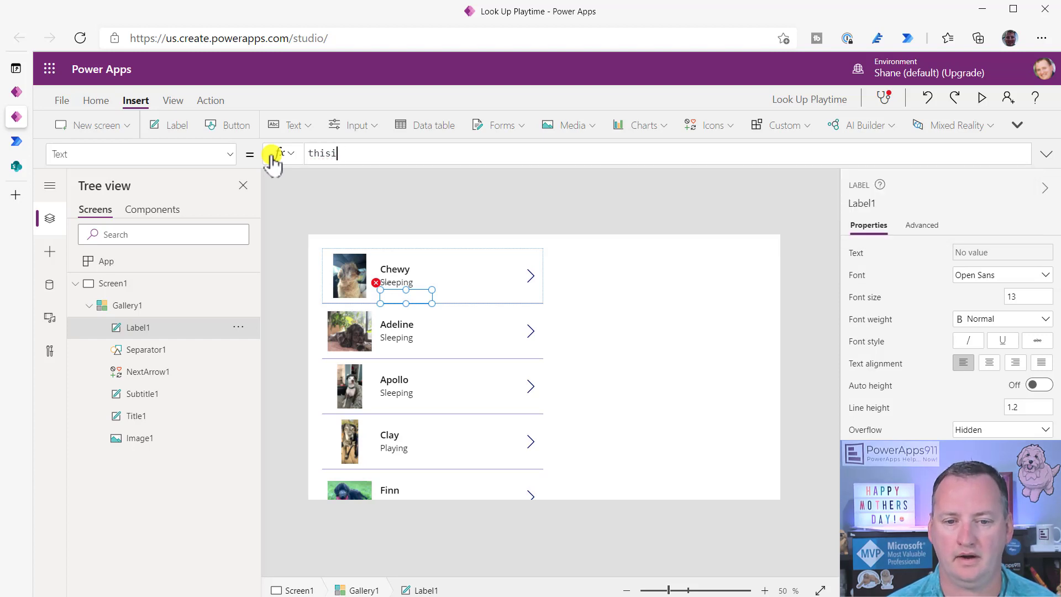
type("t.do")
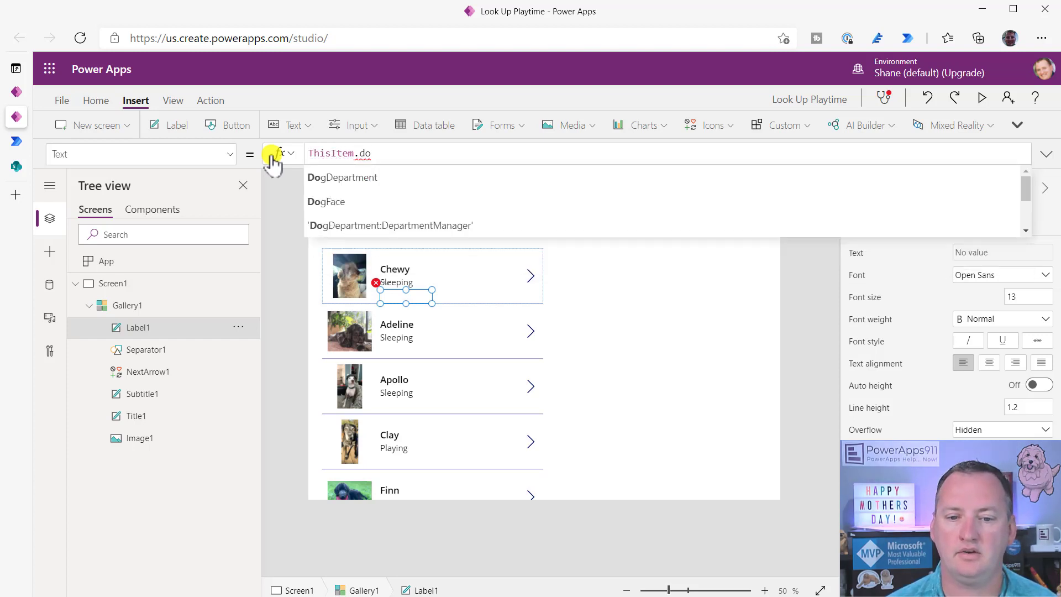
key("Down")
key("Down")
key("Tab")
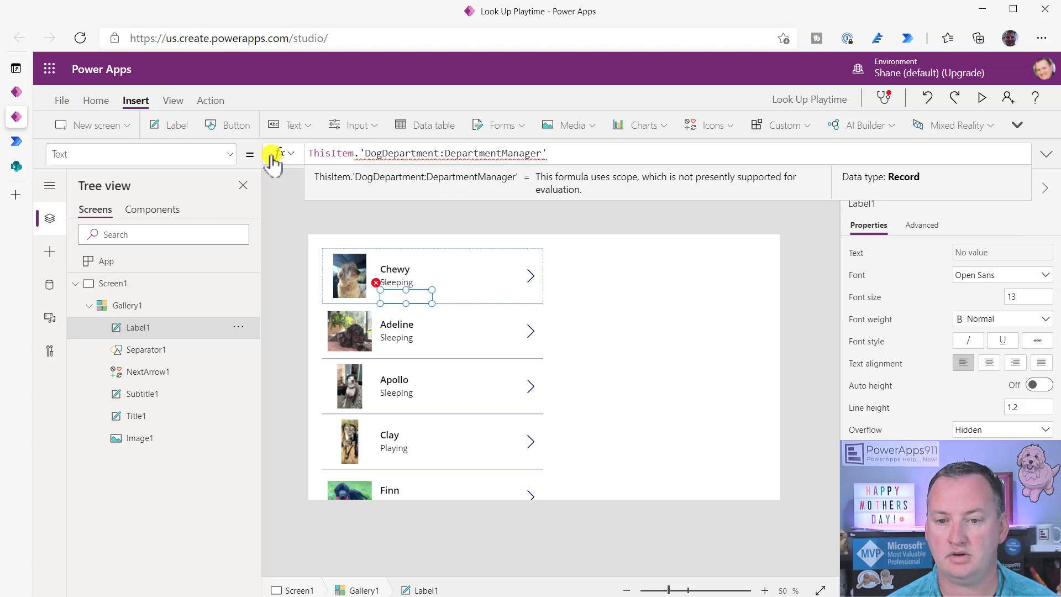
type(".")
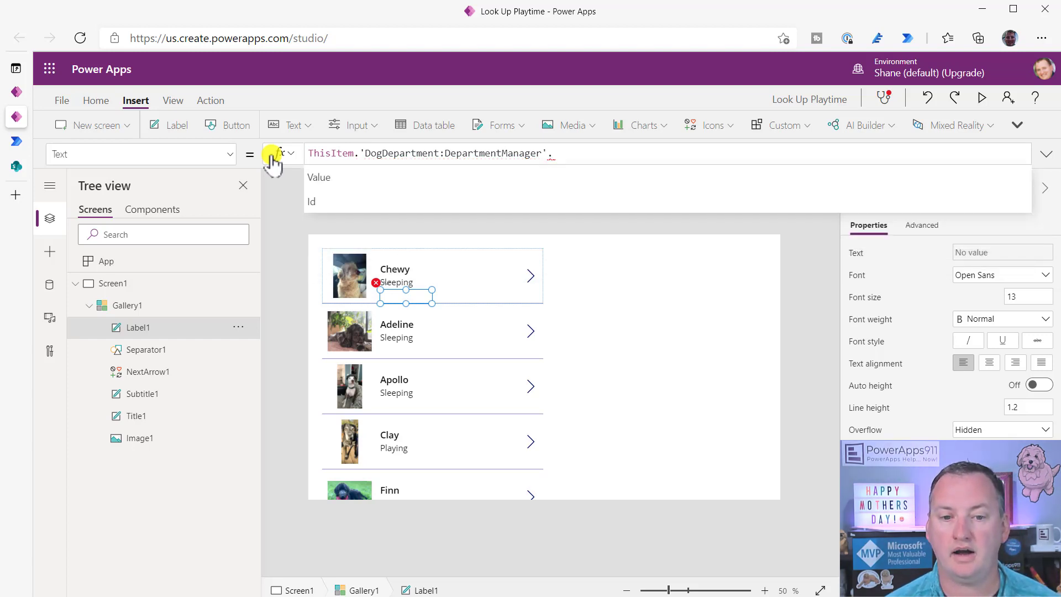
key("Tab")
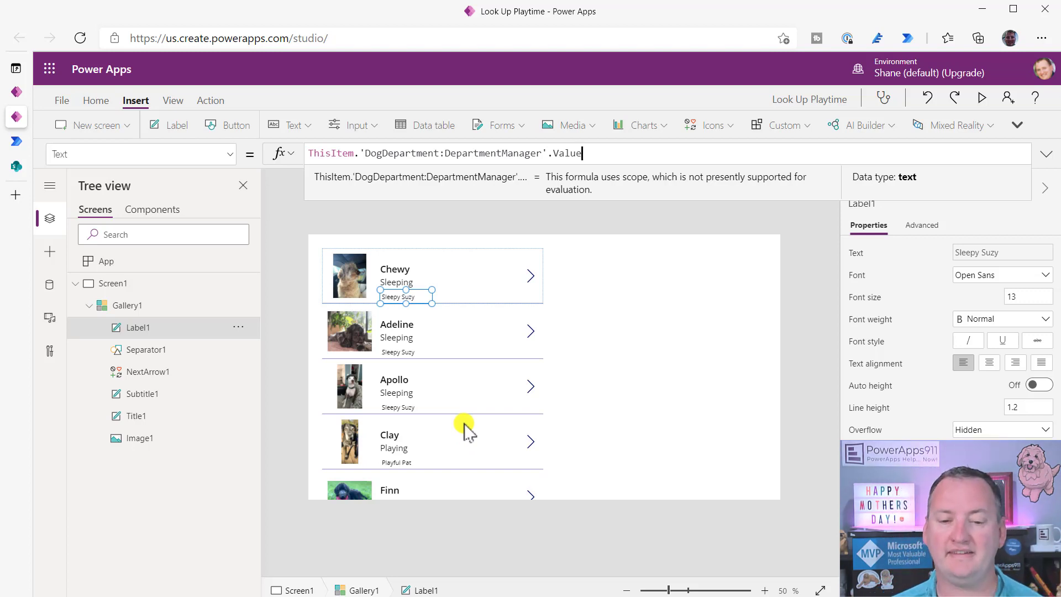
left_click(619, 154)
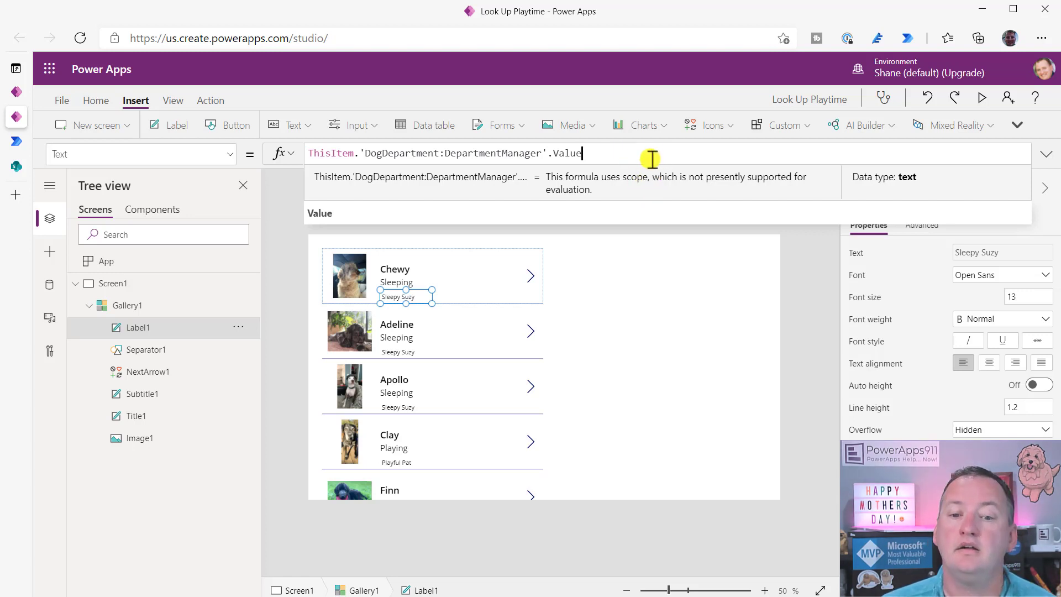
Step: Set the gallery's Items to Filter('Doggie Data', DogDepartment.Value = "Sleeping"), and widen the gallery to 680 with its X position at 0
left_click(500, 474)
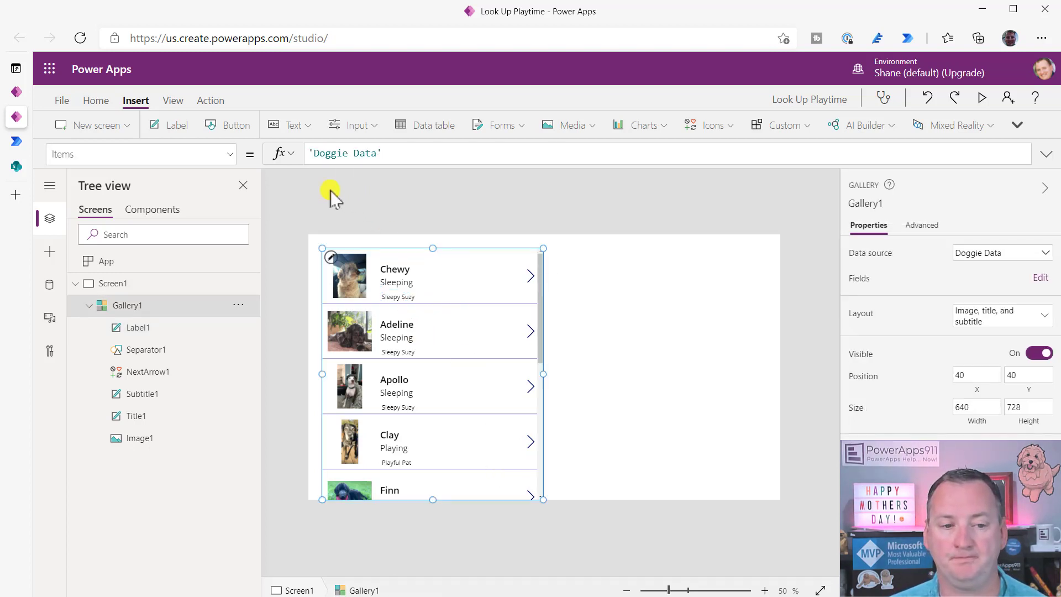
left_click(445, 149)
key("Home")
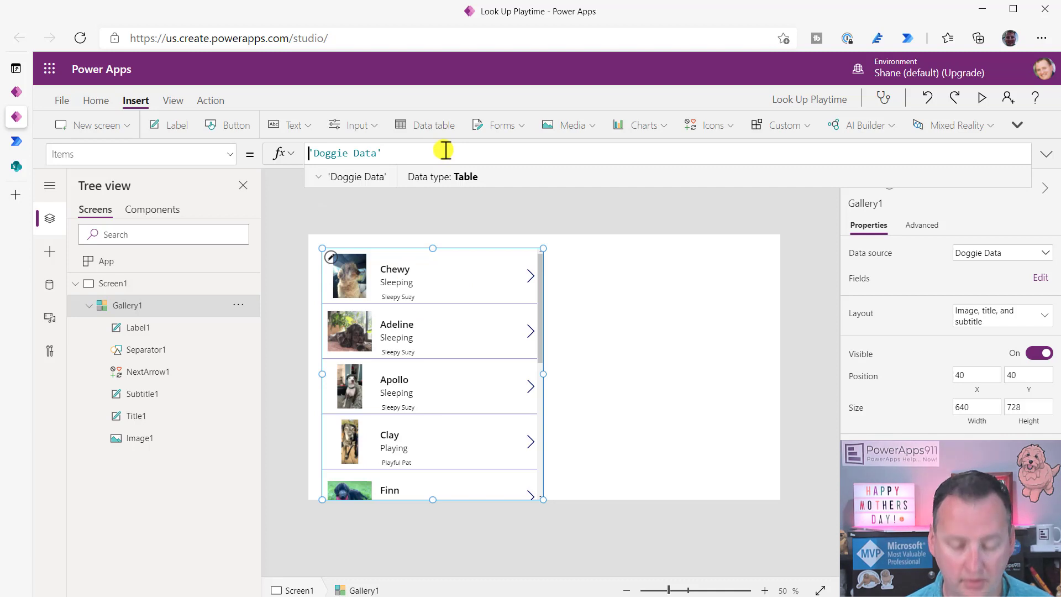
type("Filter(")
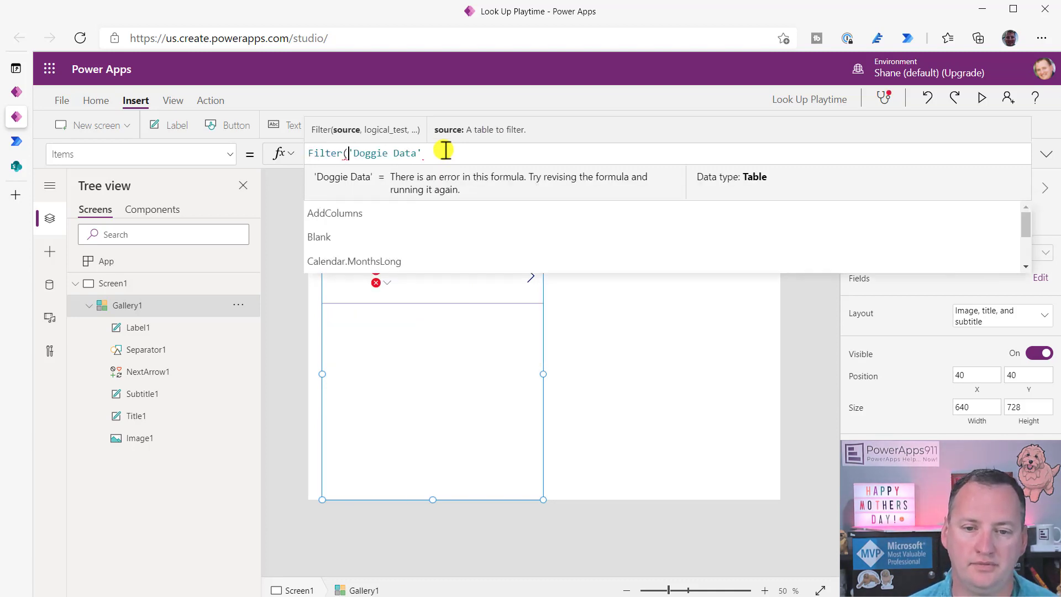
key("End")
type(", ")
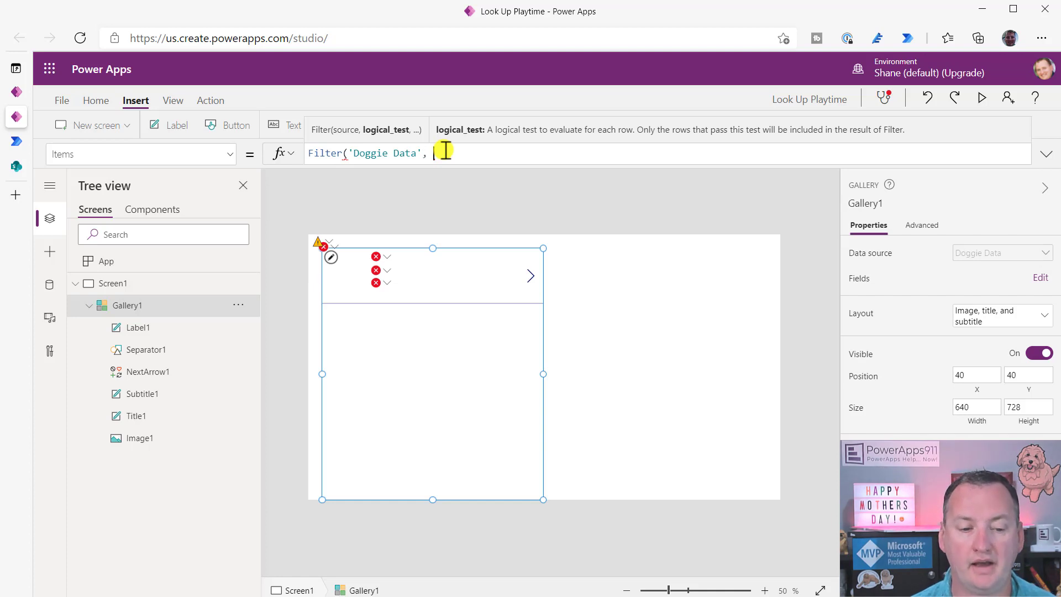
type("depar")
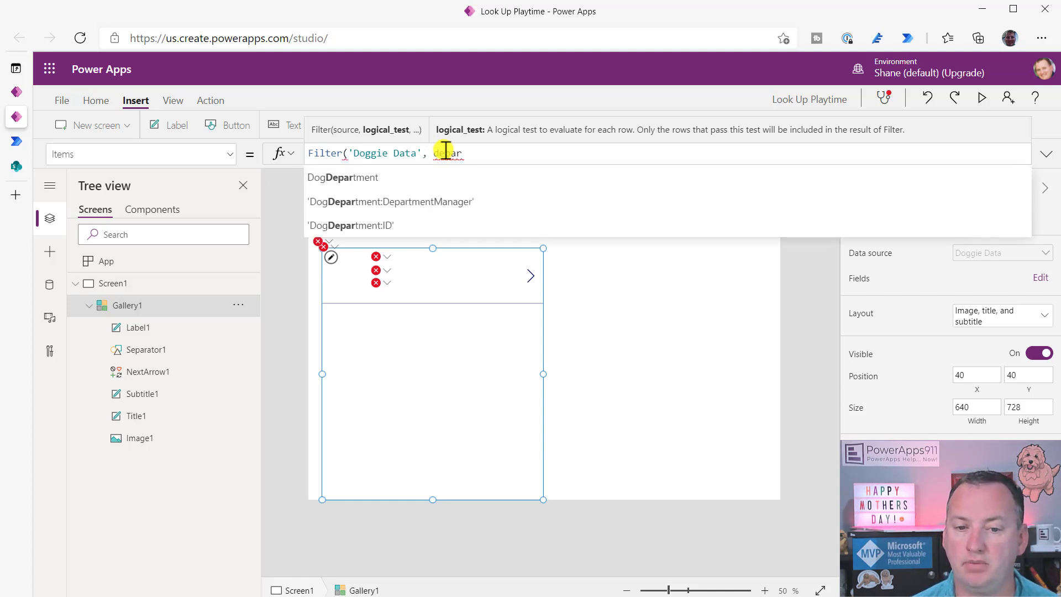
key("Tab")
type(".")
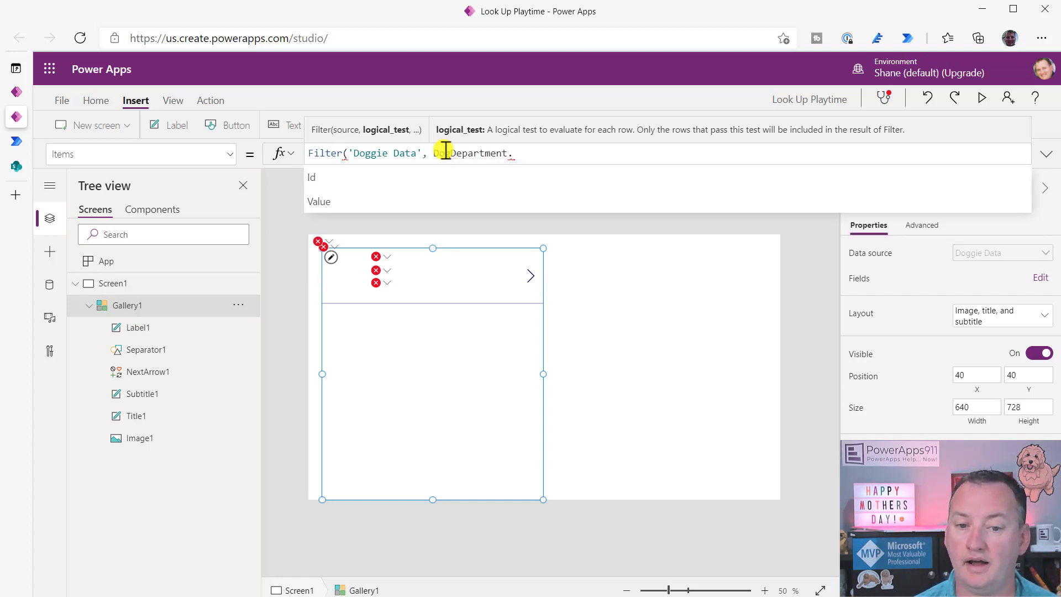
key("Down")
key("Tab")
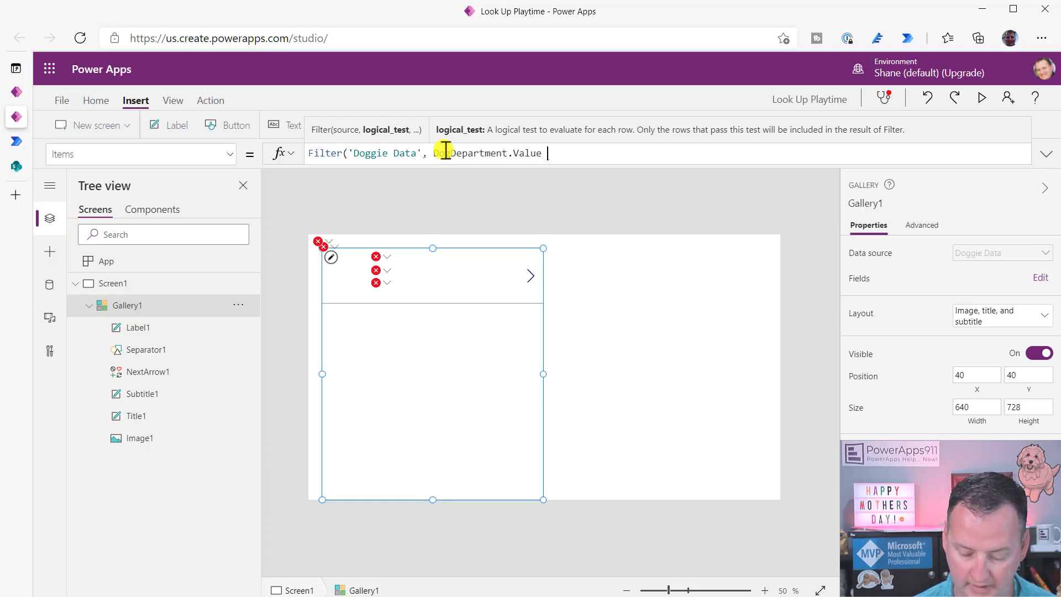
type("= \"Slee")
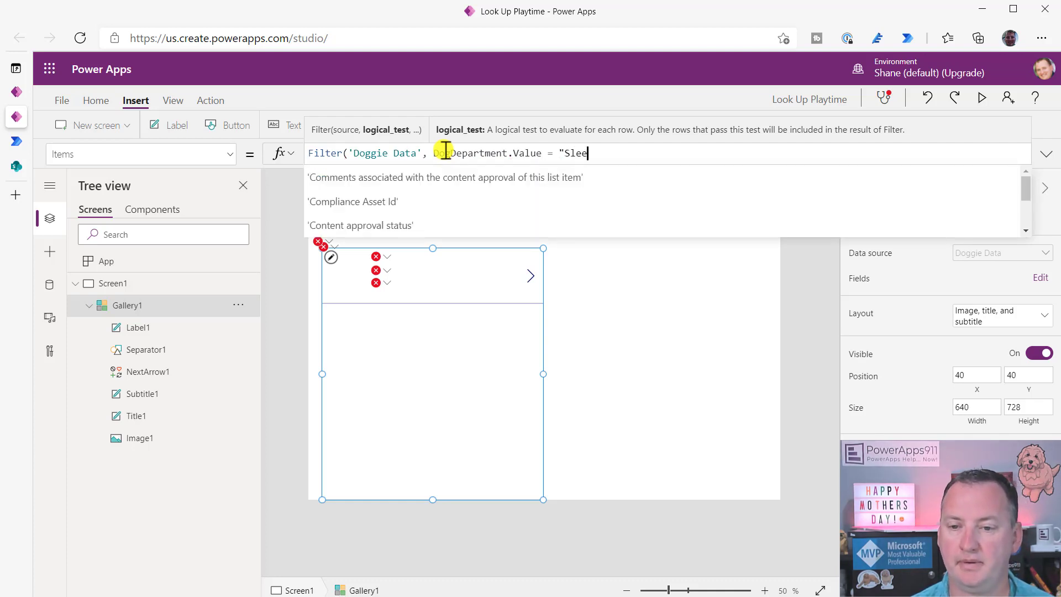
type("ping\")")
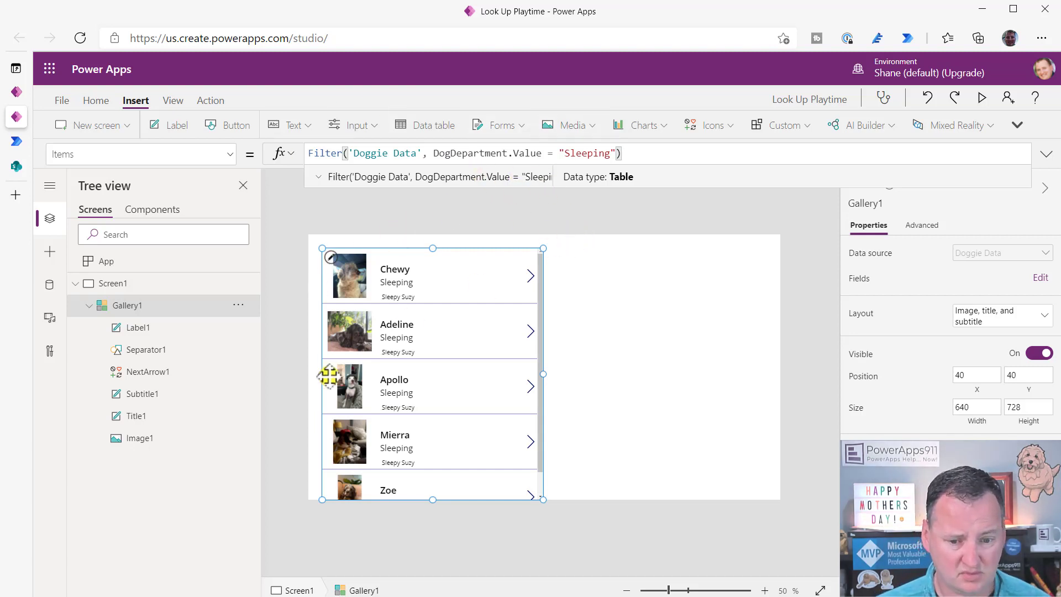
left_click_drag(323, 374, 304, 376)
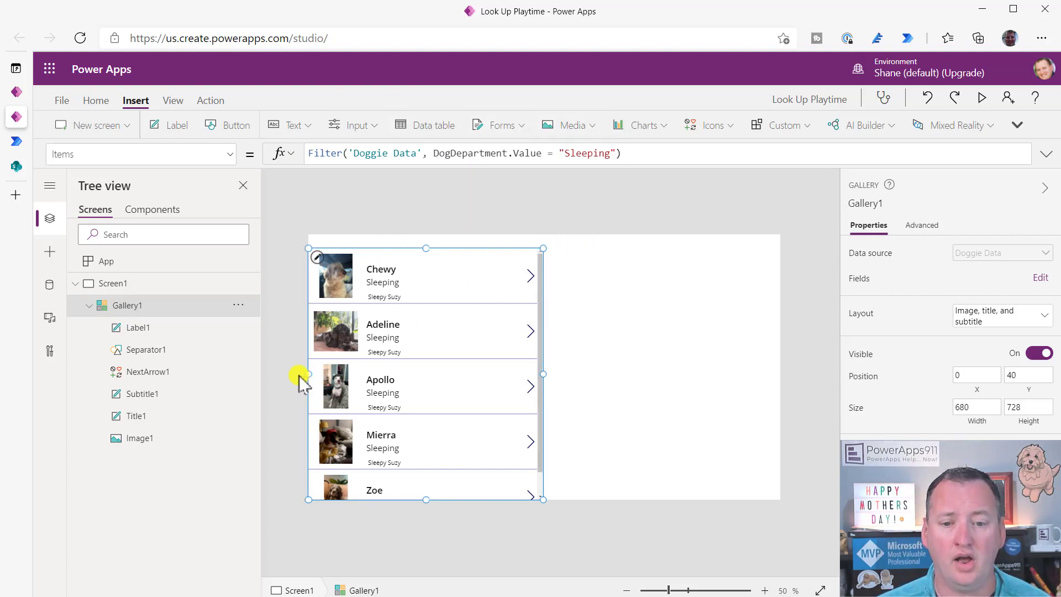
Step: Change the gallery's filter condition to 'DogDepartment:DepartmentManager'.Value equal to the Sleeping department manager's name
left_click(619, 158)
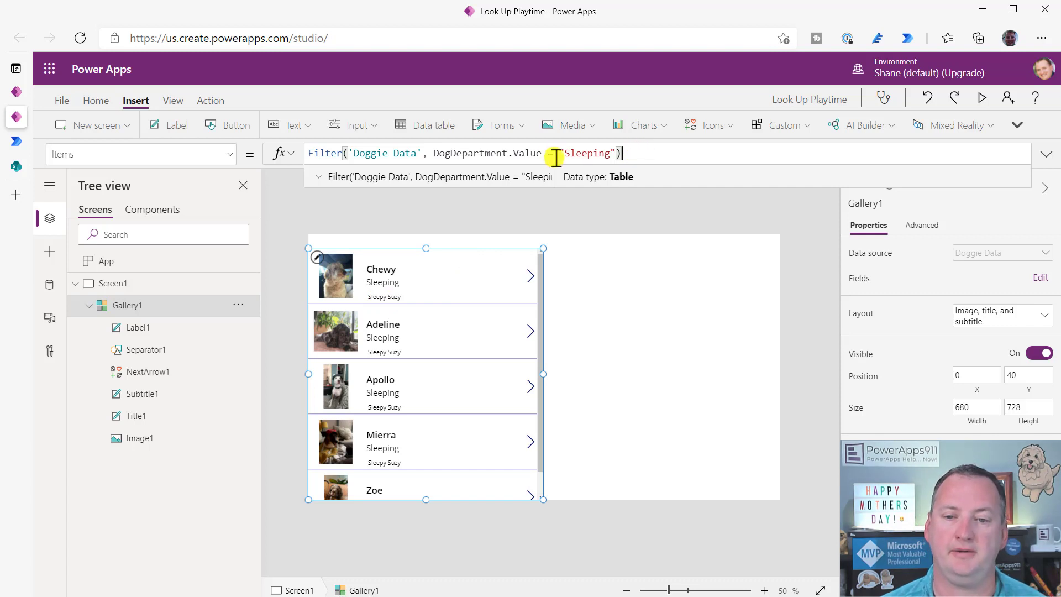
left_click_drag(513, 153, 664, 154)
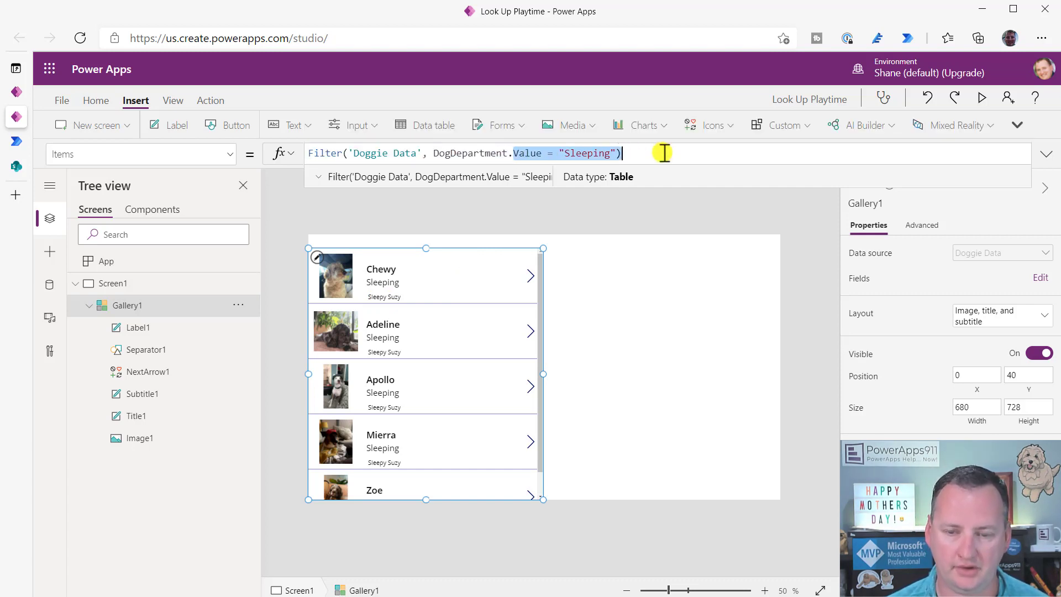
key("BackSpace")
key("BackSpace")
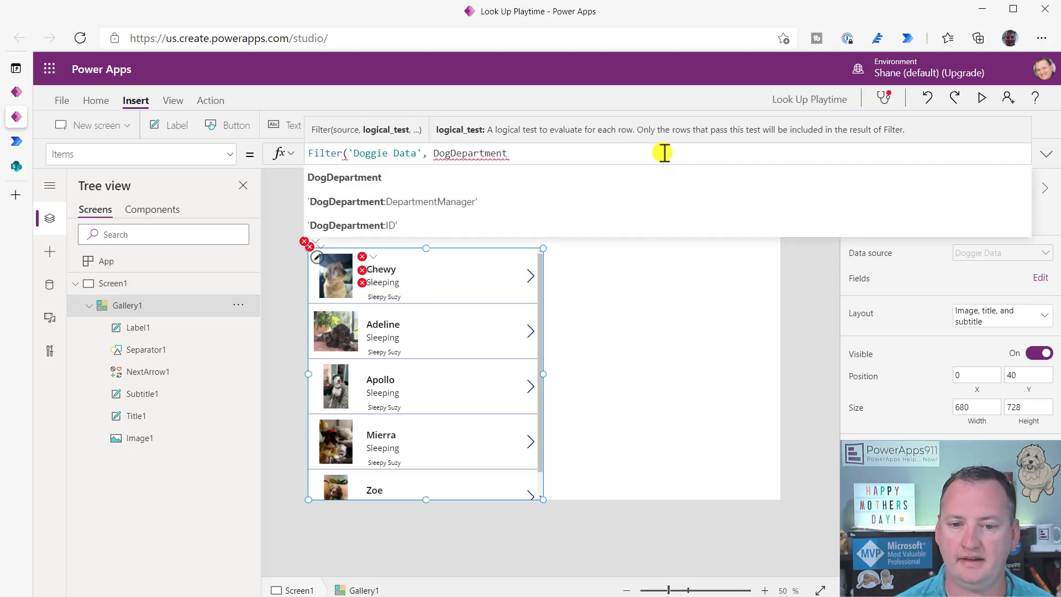
key("Tab")
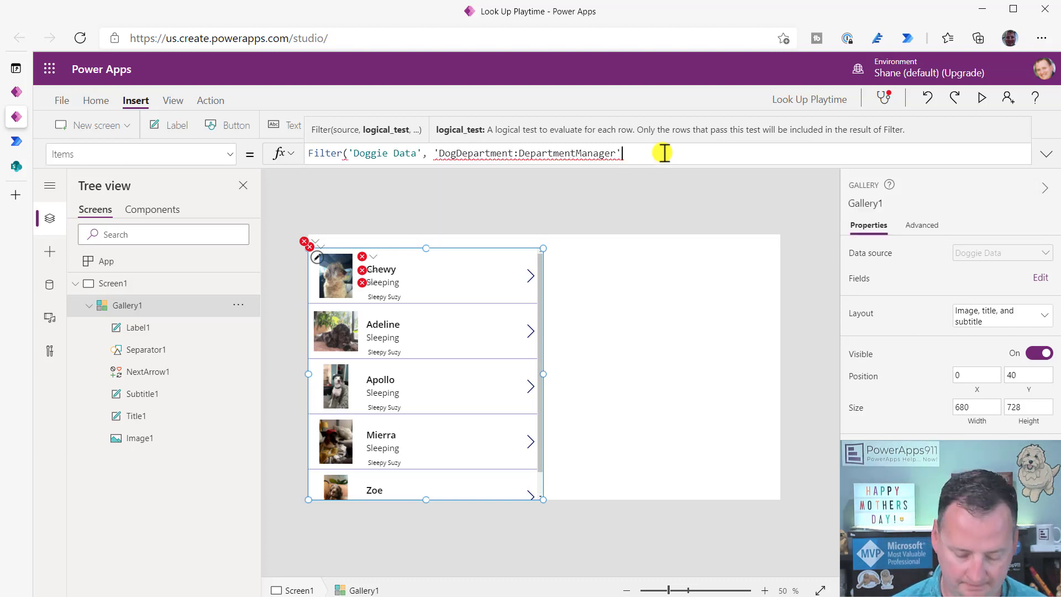
type("v")
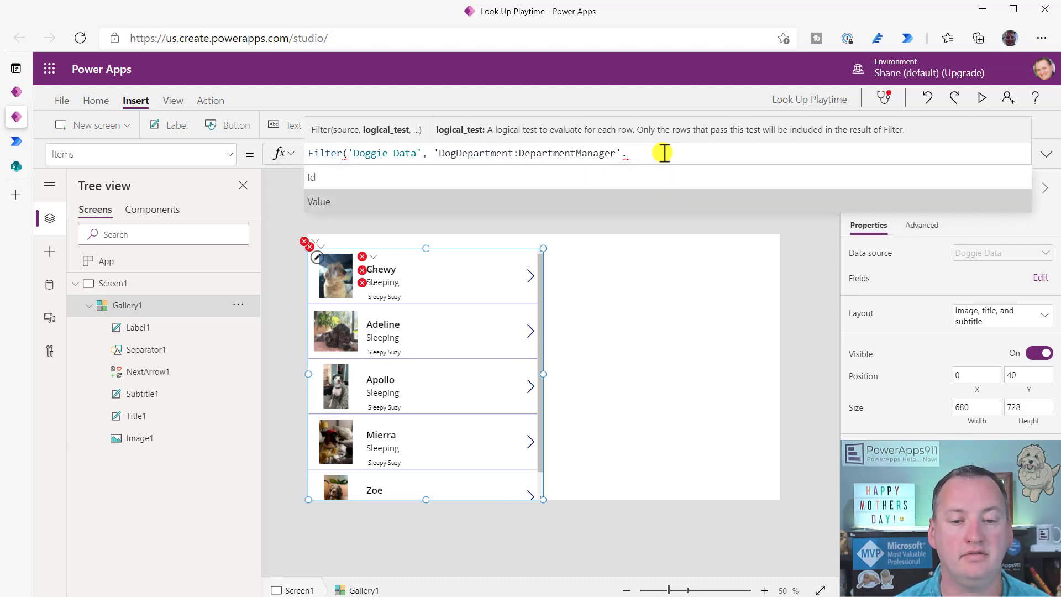
key("Tab")
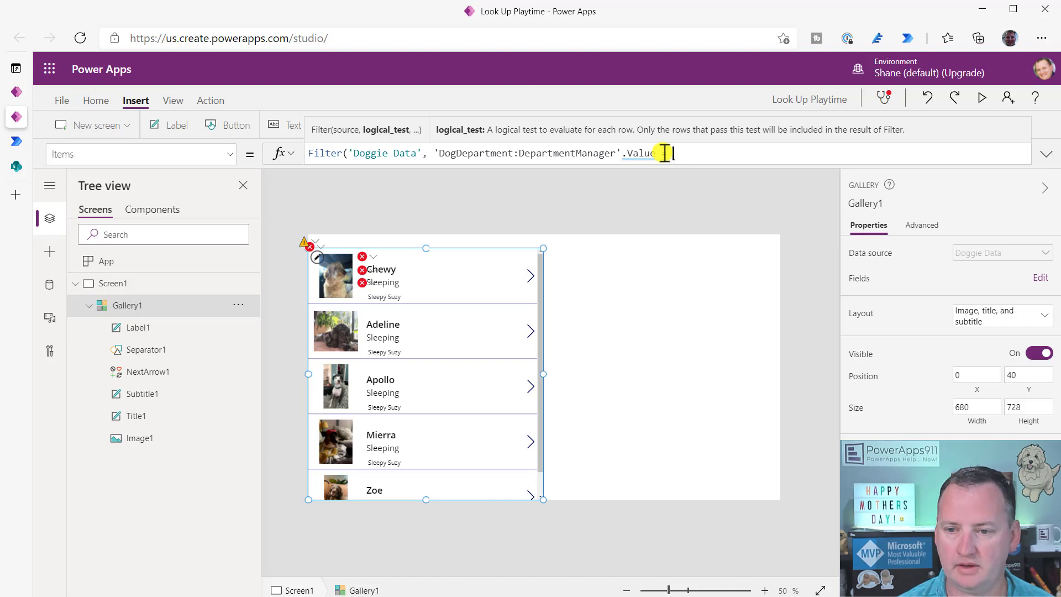
type("= \"Sle")
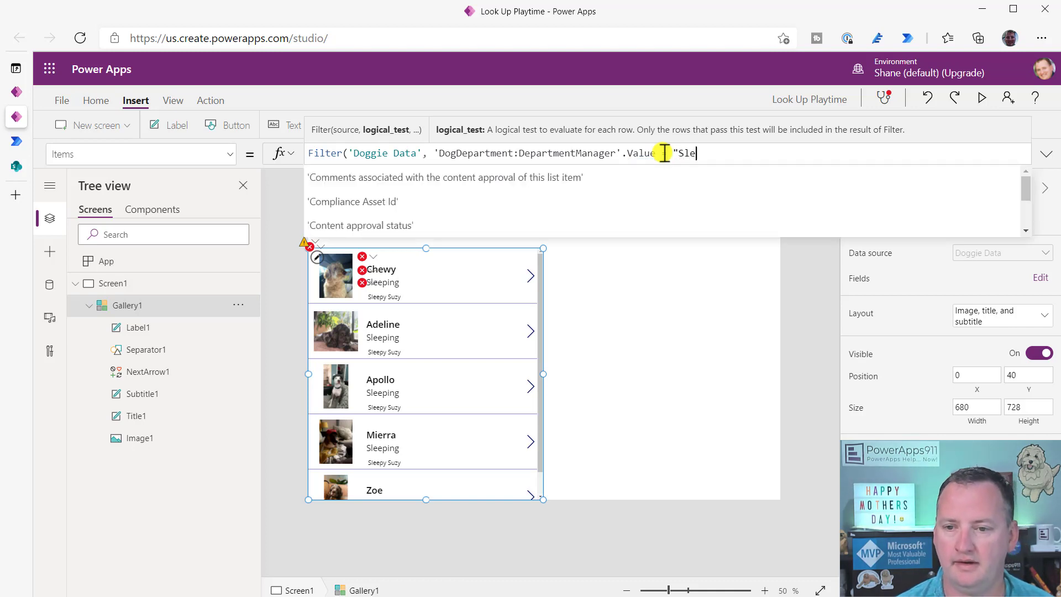
type("ep ")
type("y Suz")
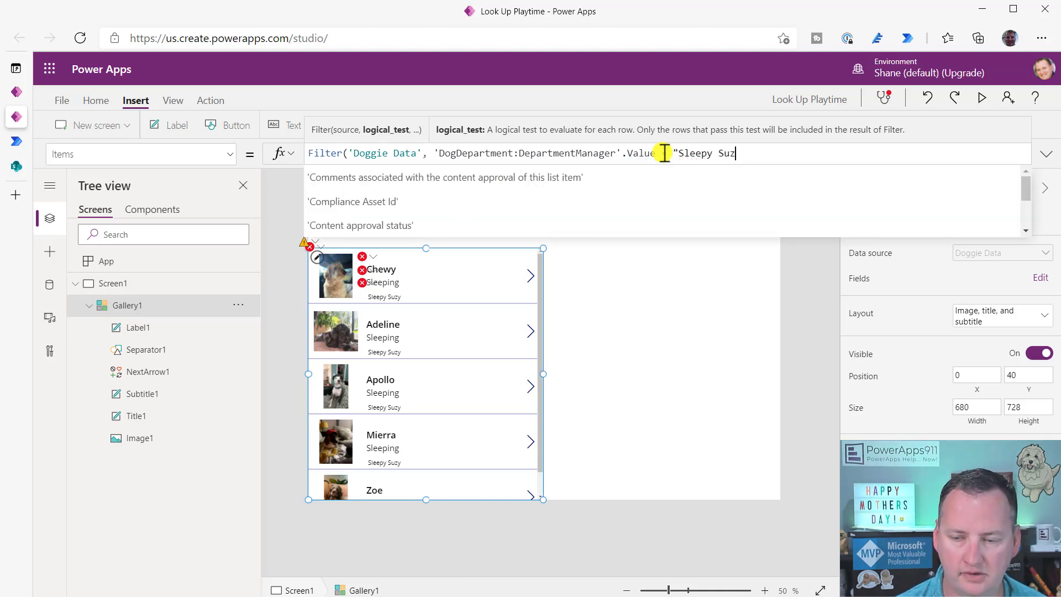
type("y\")")
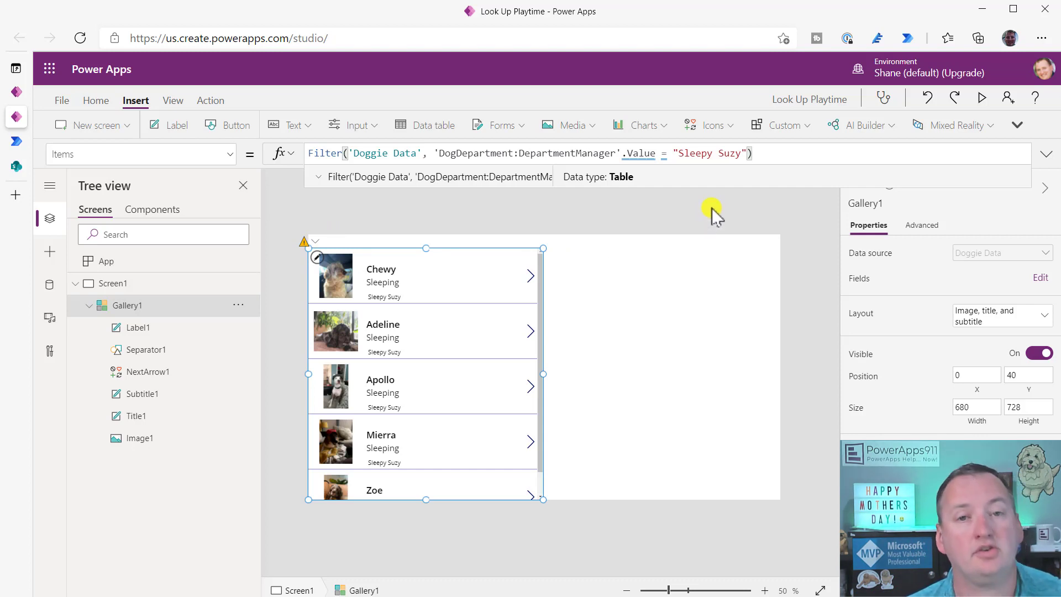
left_click(657, 155)
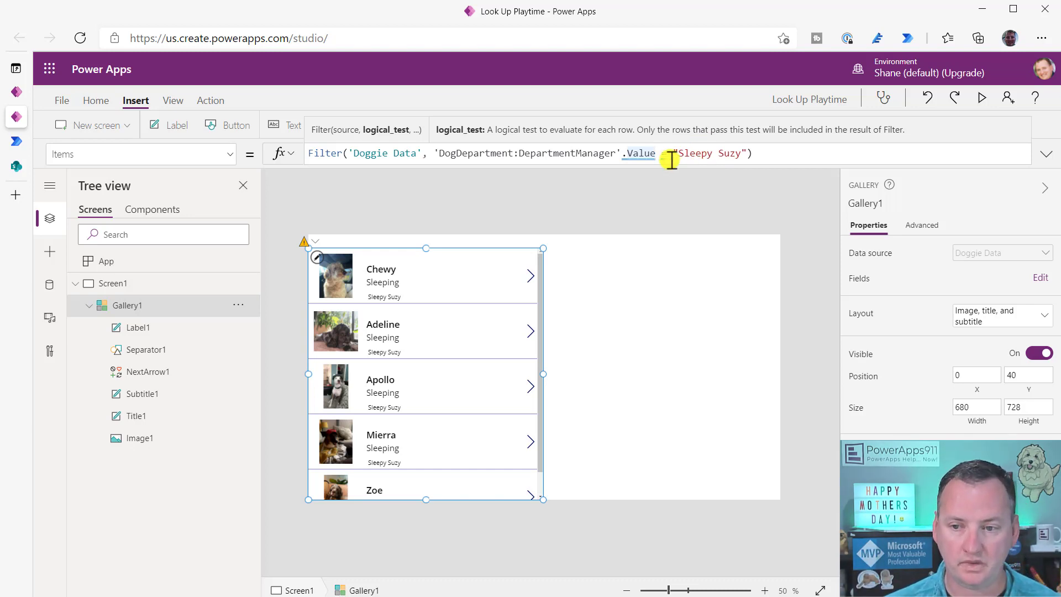
Step: Narrow the gallery to about a third of the screen's width to free up space beside it
left_click(599, 154)
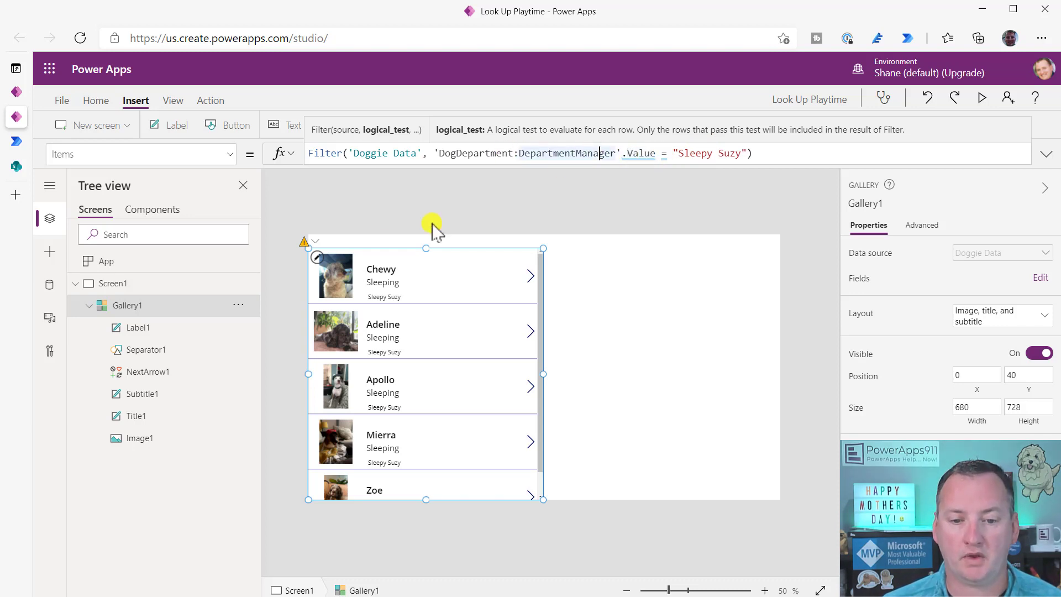
left_click(799, 150)
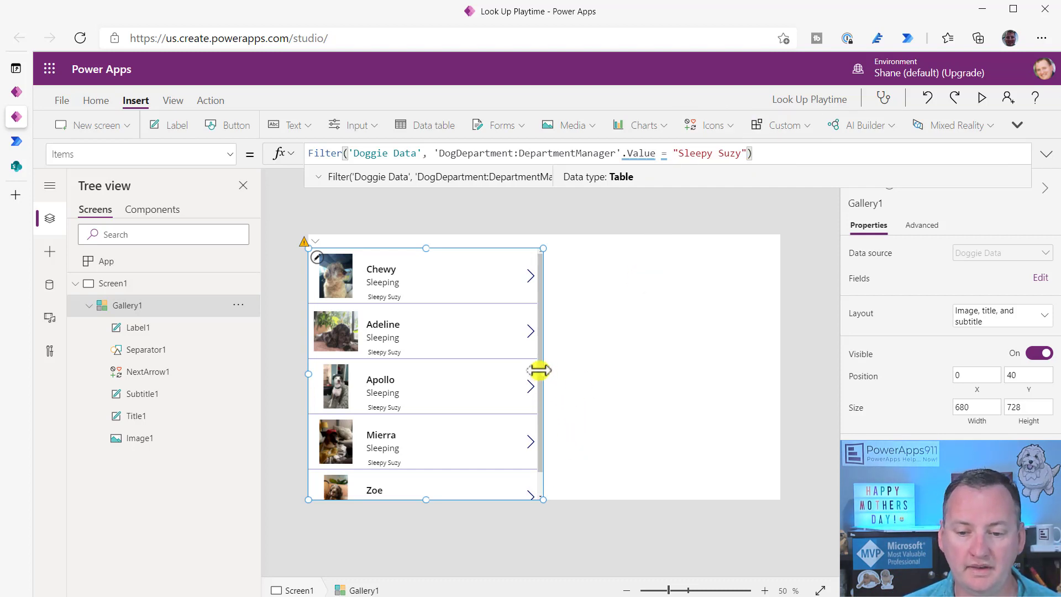
left_click_drag(539, 370, 469, 387)
left_click(578, 371)
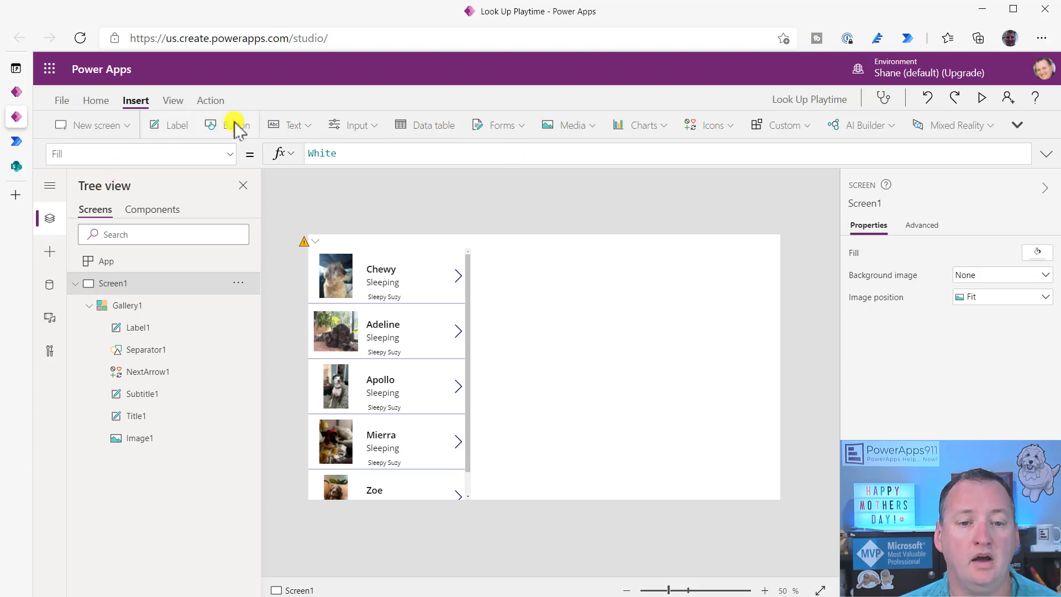
Step: Add a drop down control to the screen and place it beside the gallery at X 705, Y 162
left_click(372, 133)
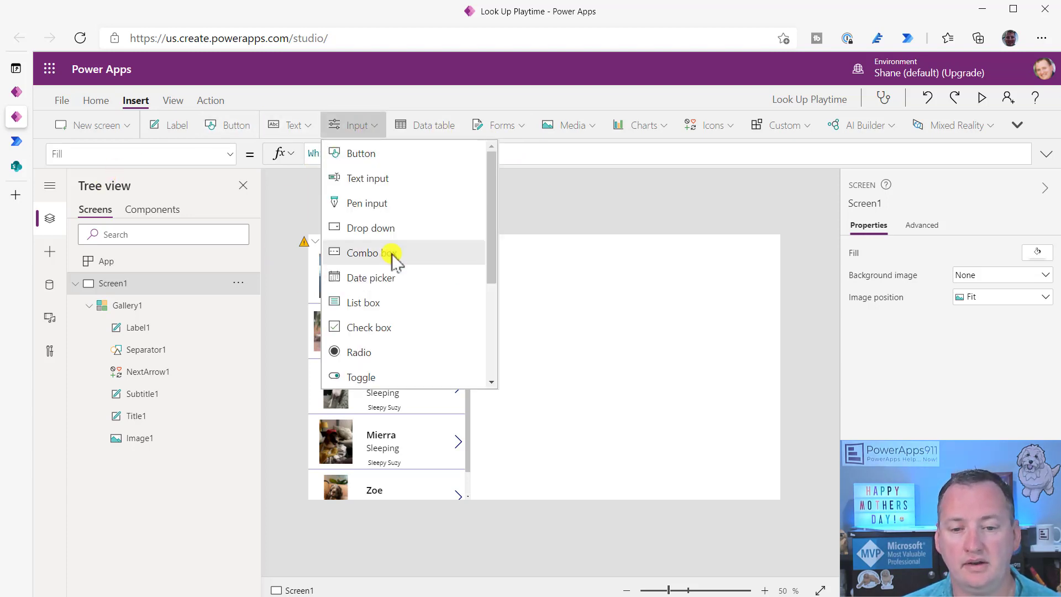
left_click(394, 230)
left_click_drag(355, 263, 575, 295)
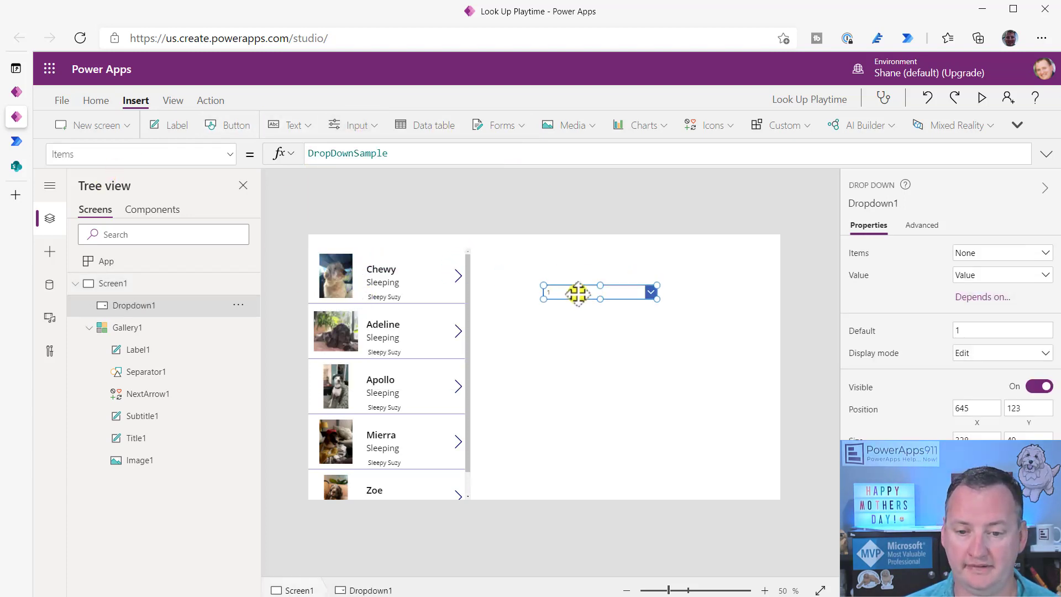
Step: Set the drop down's Items to Choices('Doggie Data'.DogDepartment) and expand it to check the choices
left_click(429, 153)
left_click_drag(429, 152, 251, 160)
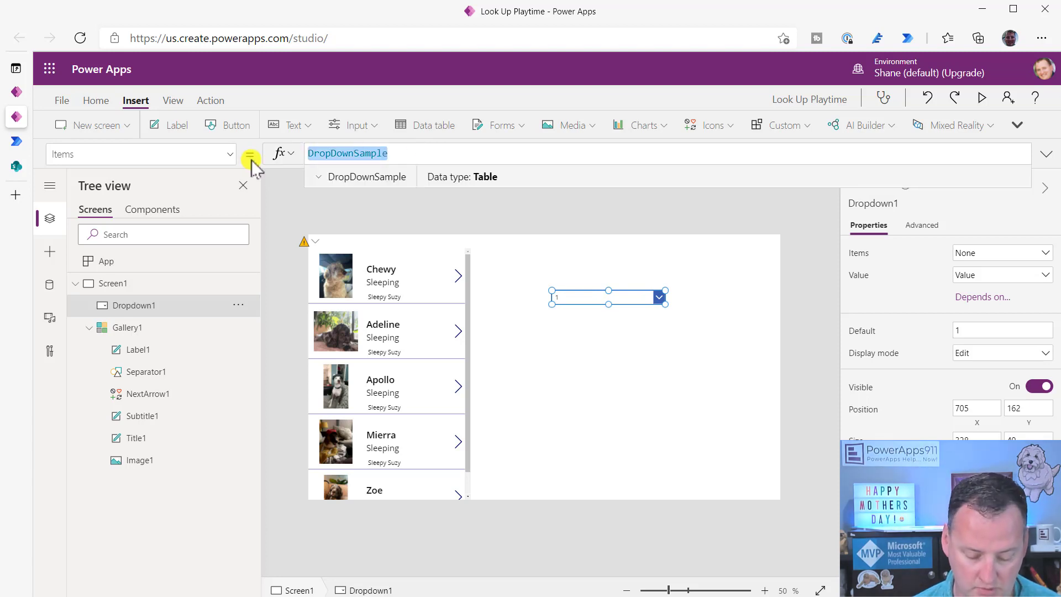
type("Choices(")
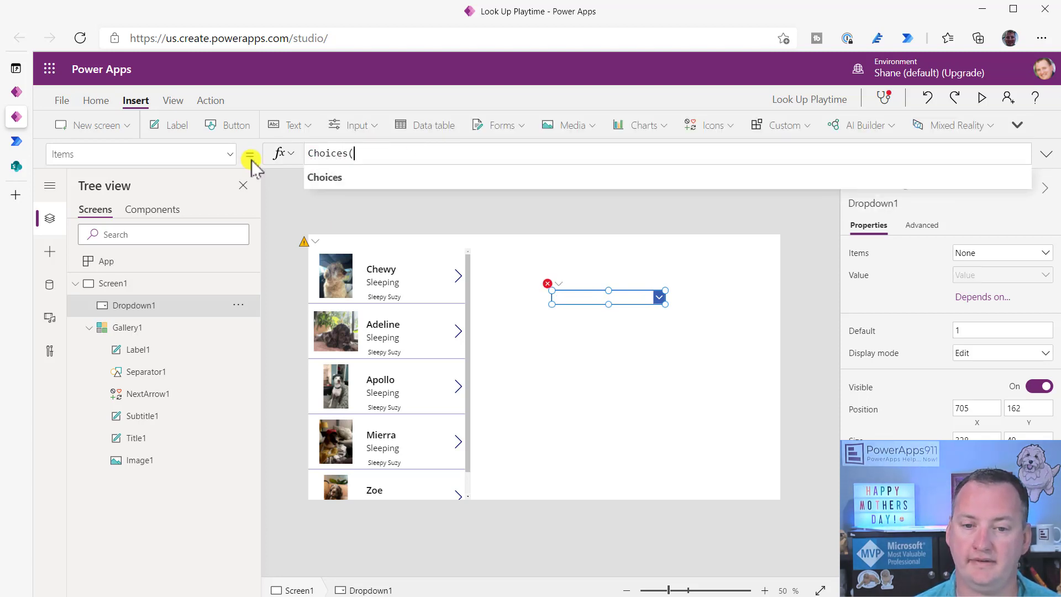
key("Tab")
type(".dep")
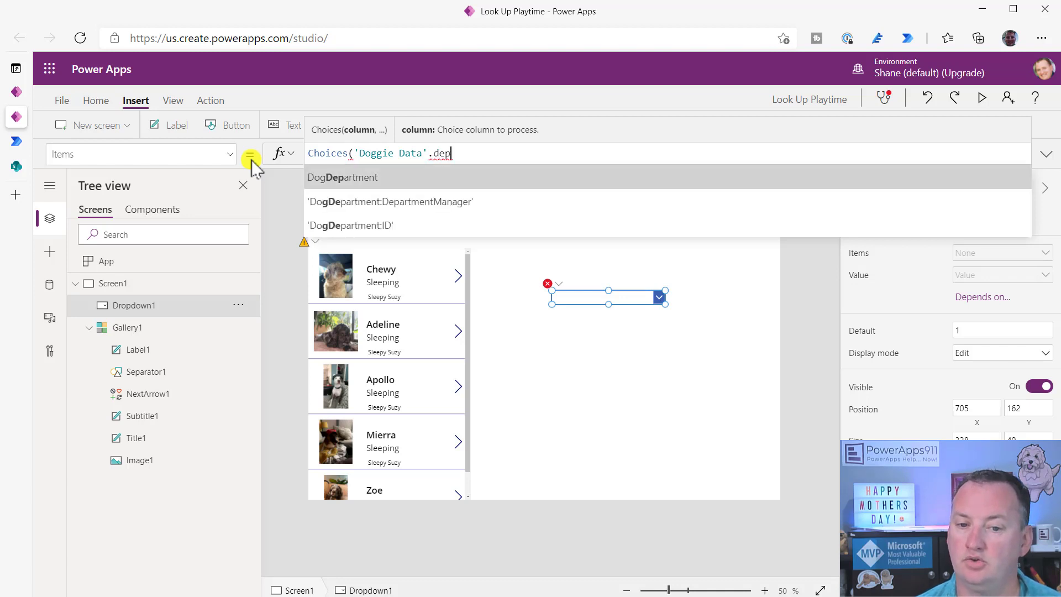
key("Tab")
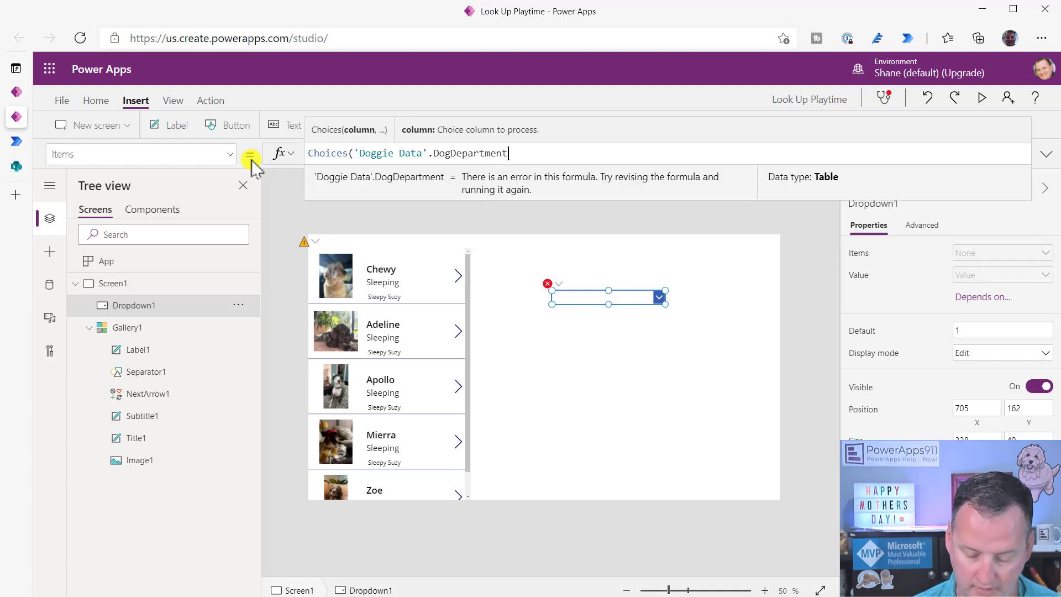
type(")")
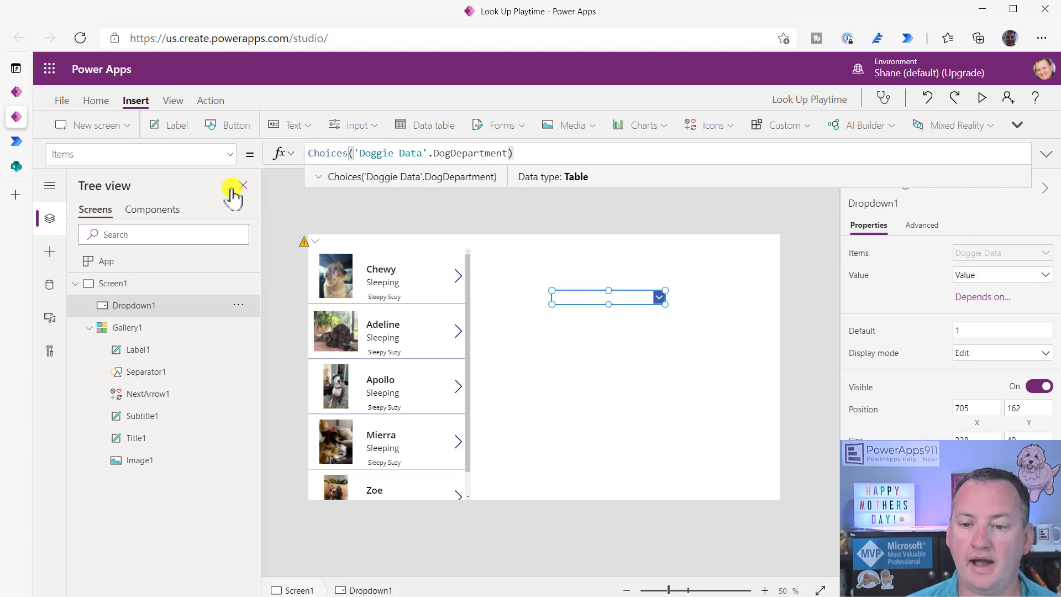
key("alt")
left_click(641, 301)
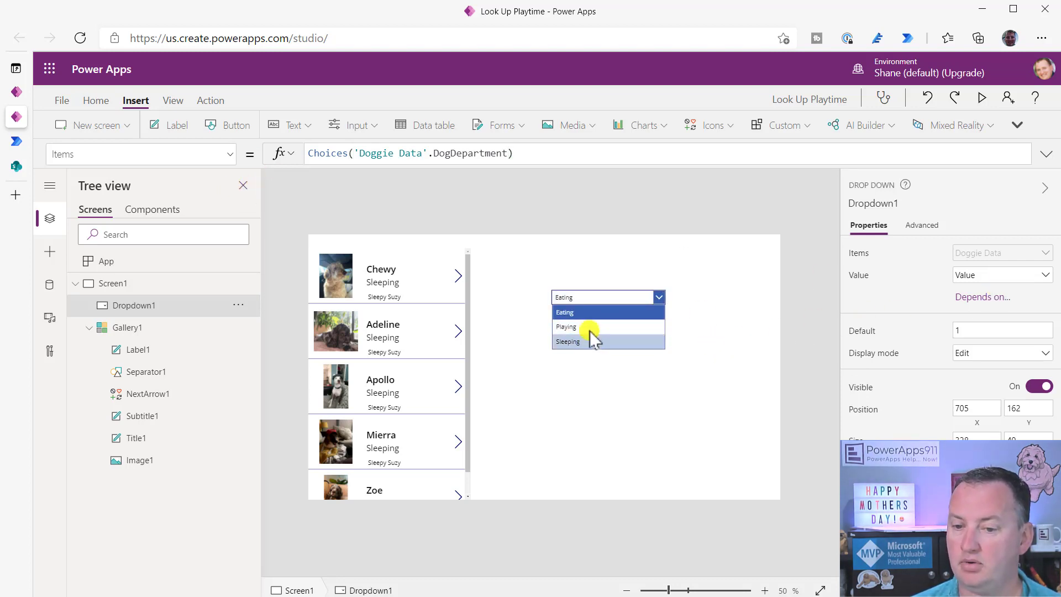
Step: Show the drop down's choices by Id, inspect the list, and set the displayed field back to Value
left_click(989, 276)
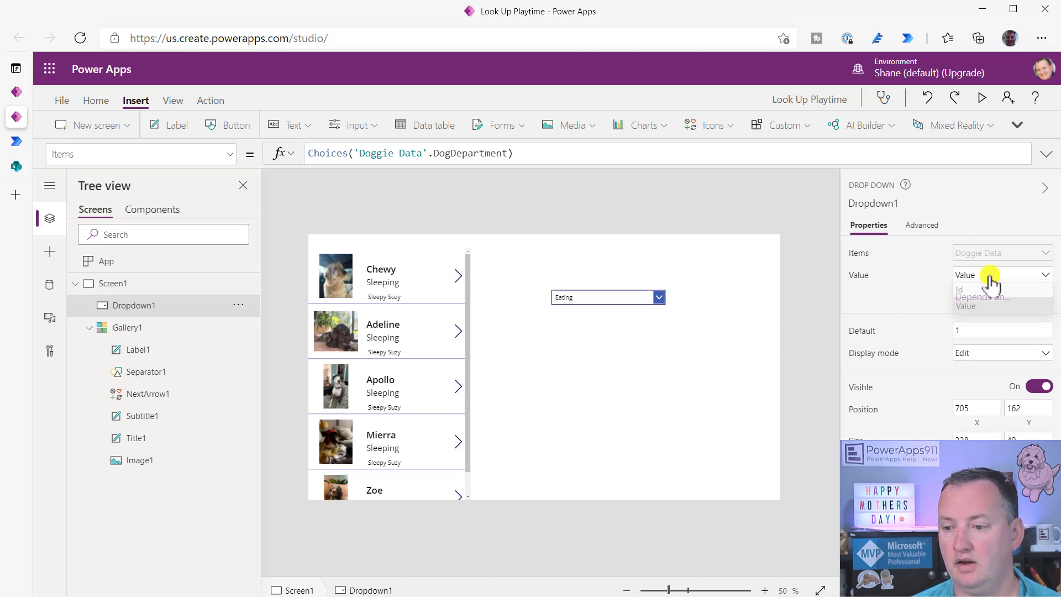
left_click(979, 293)
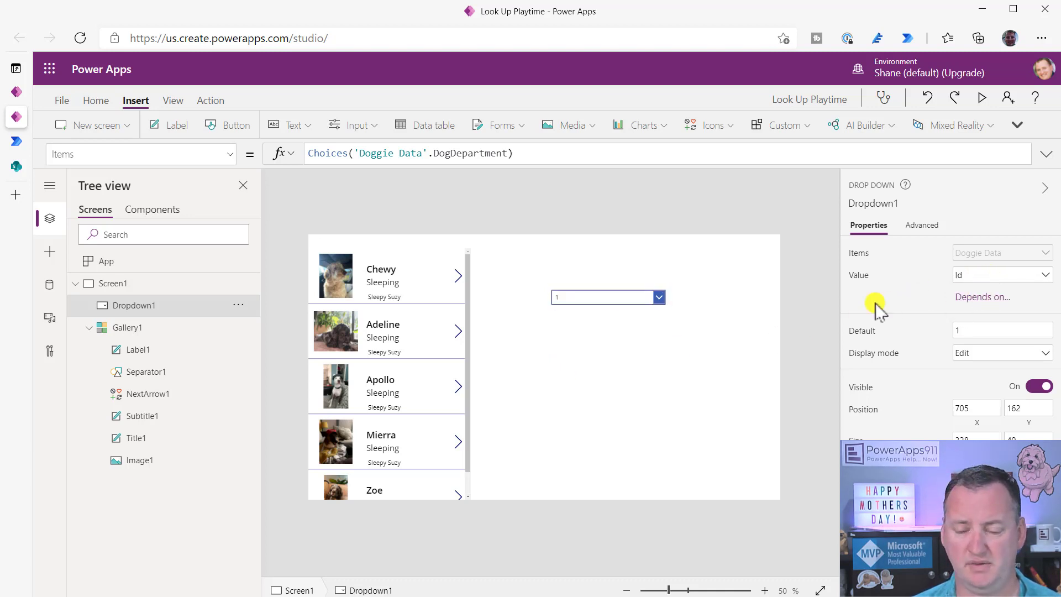
left_click(628, 301)
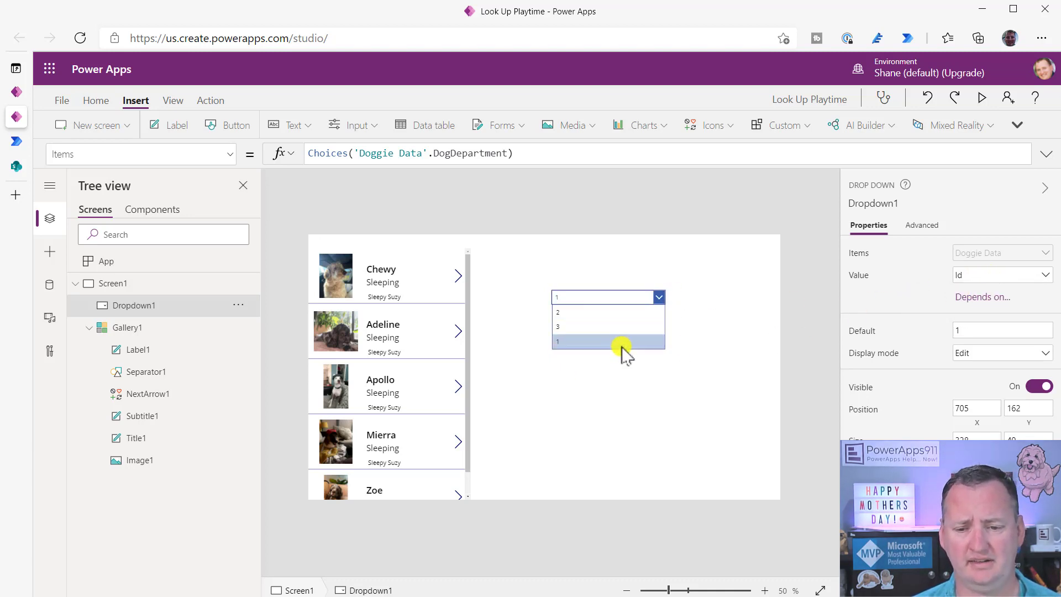
left_click(971, 274)
left_click(973, 309)
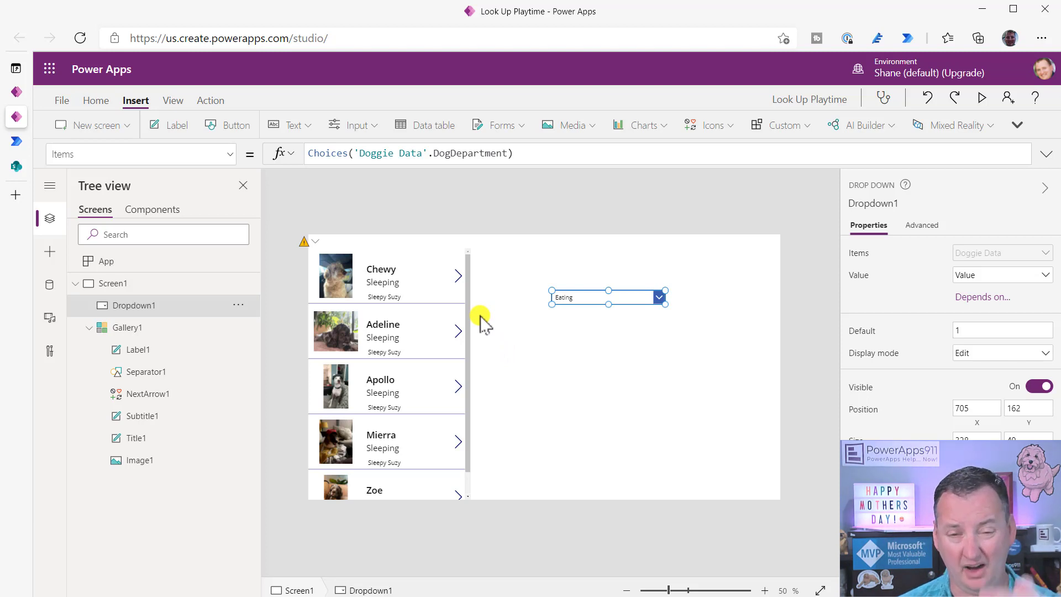
left_click(590, 344)
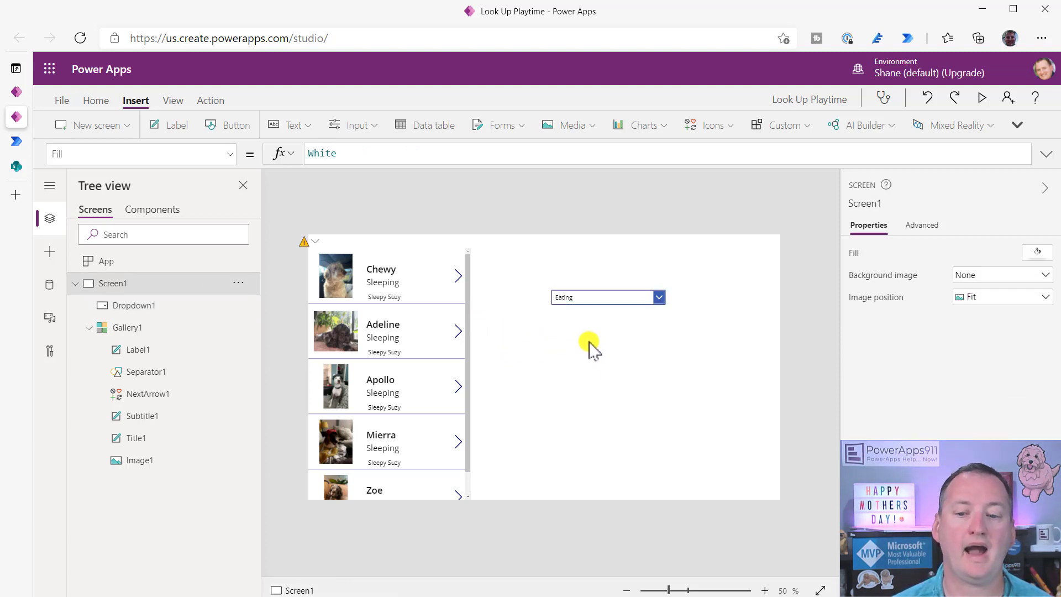
Step: Add a button to the screen and place it beneath the drop down at X 789, Y 278
left_click(596, 298)
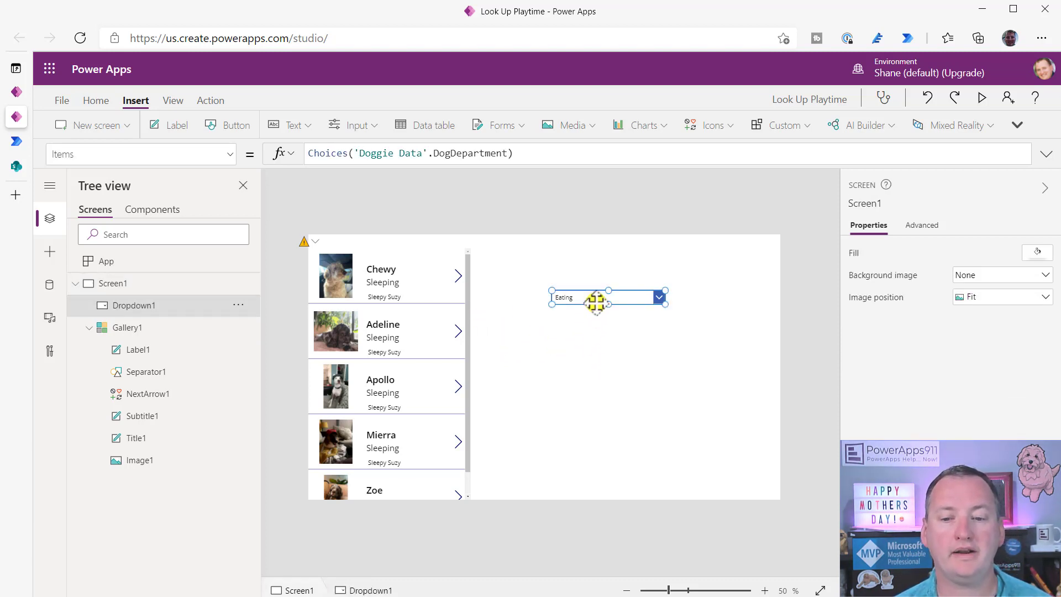
left_click(227, 132)
left_click_drag(367, 265, 617, 335)
Step: Start the button's OnSelect formula with Patch('Doggie Data', Defaults('Doggie Data'), as its data source and base record
double_click(312, 153)
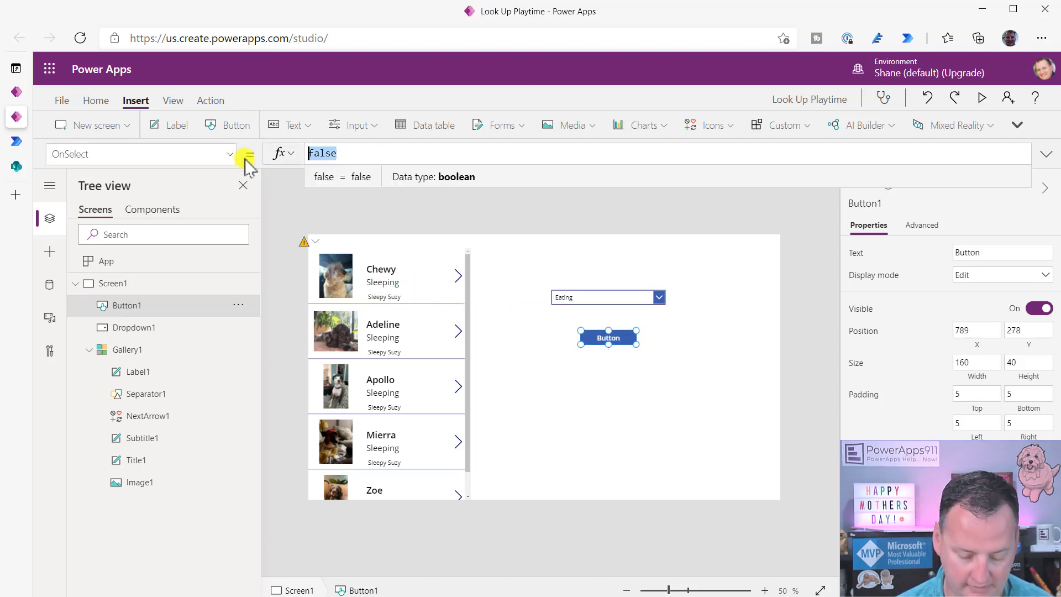
type("Patch(")
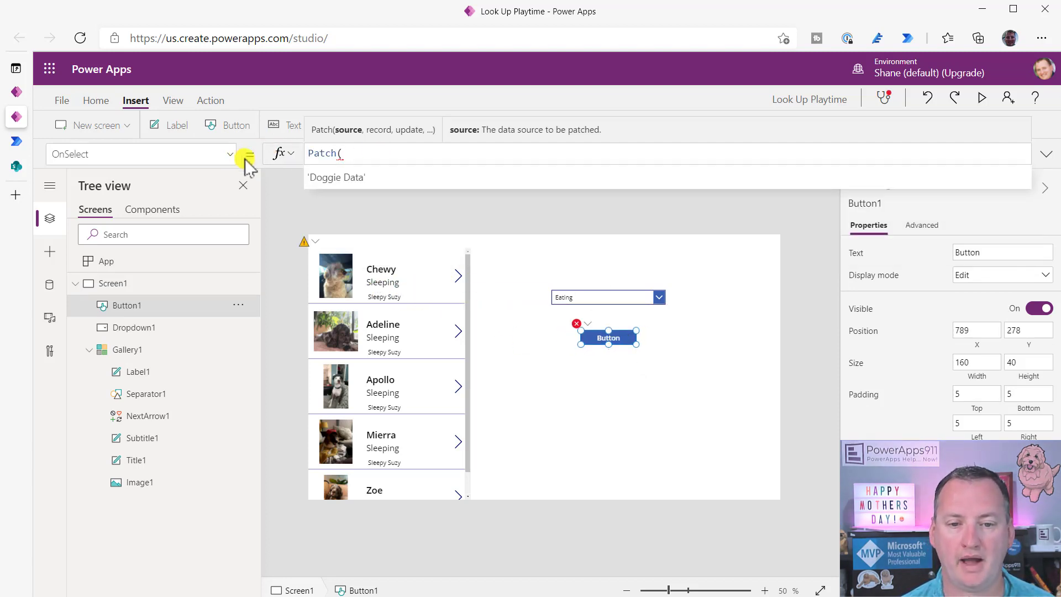
type("'Doggie Data', De")
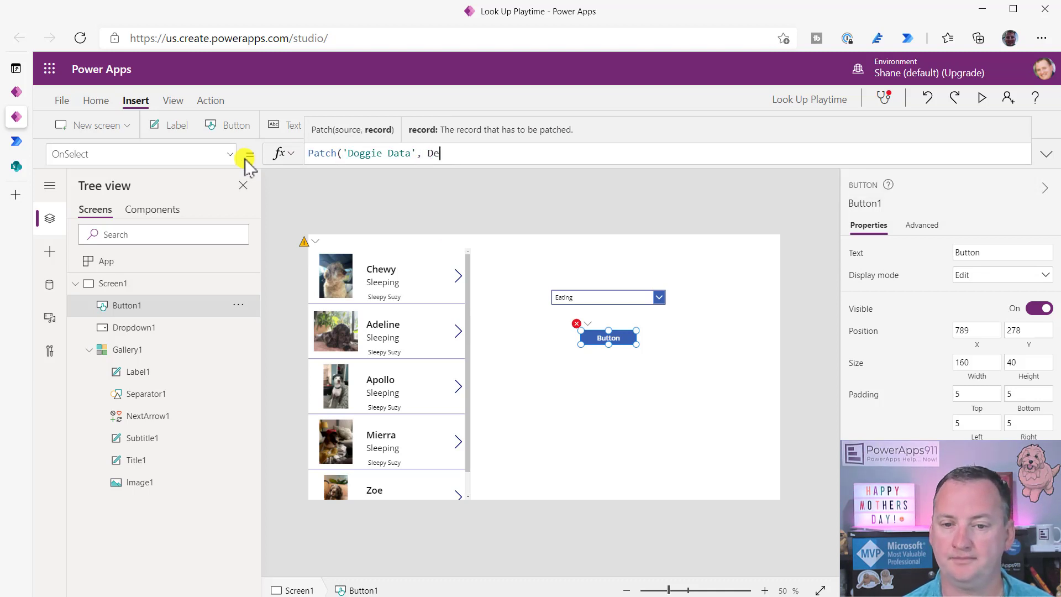
type("faults(dog")
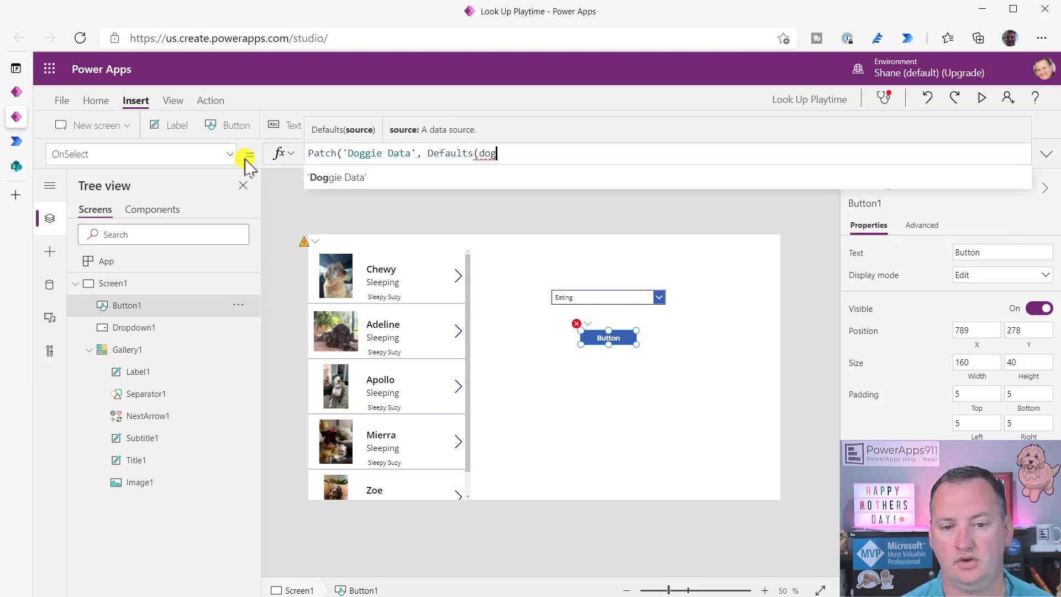
key("Tab")
type("), ")
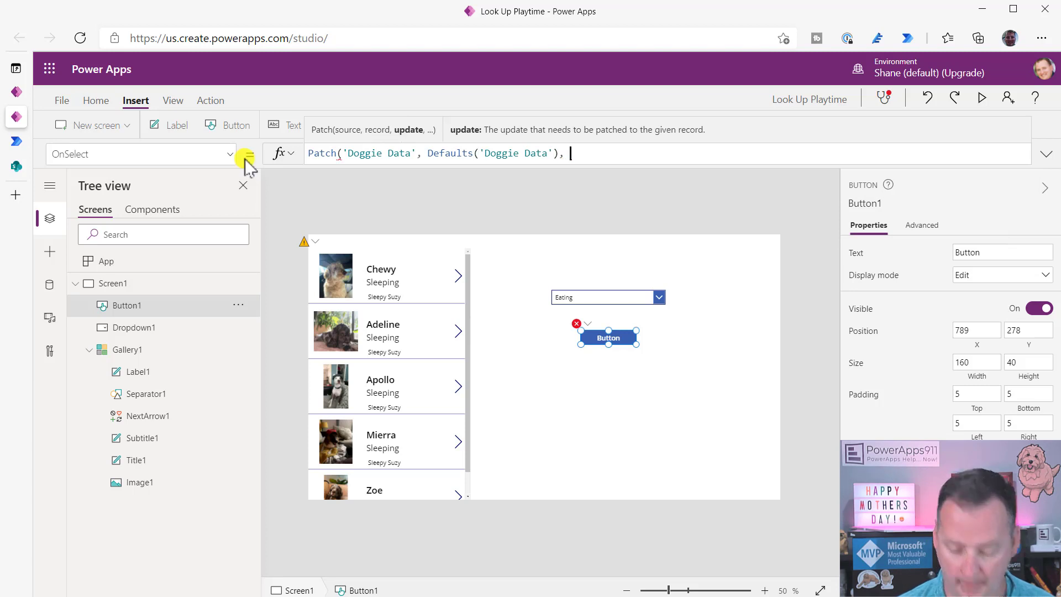
Step: Open the Patch update record and set its 'First Name' column to "Patch"
type("{Titl")
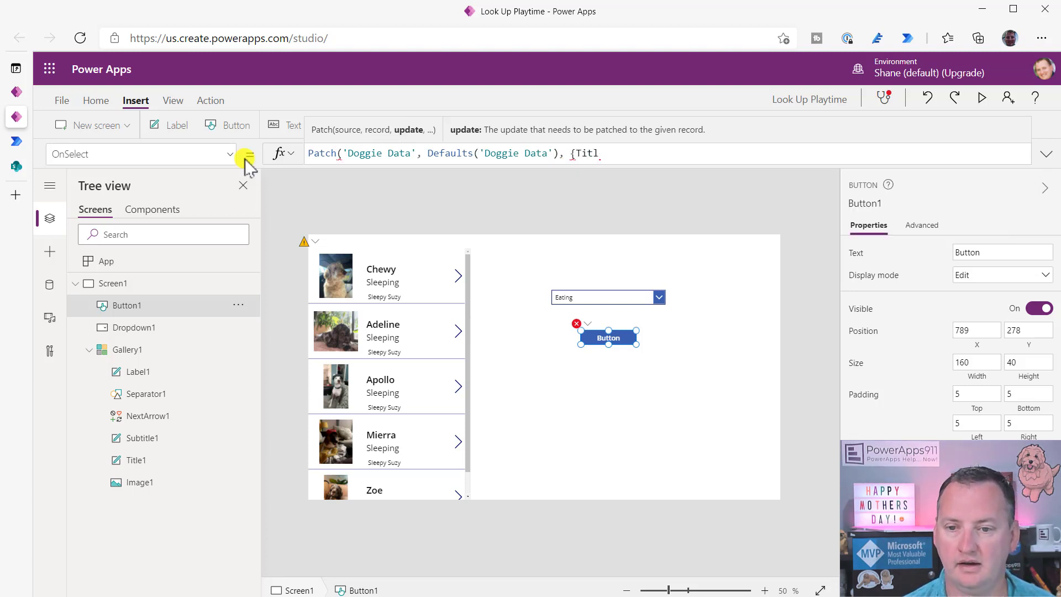
key("BackSpace")
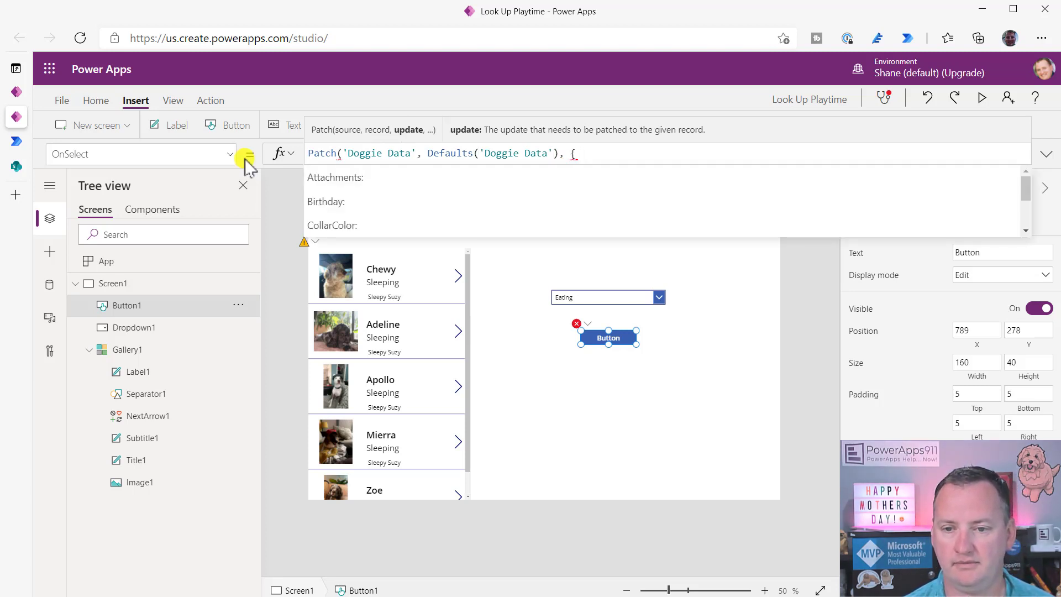
type("first")
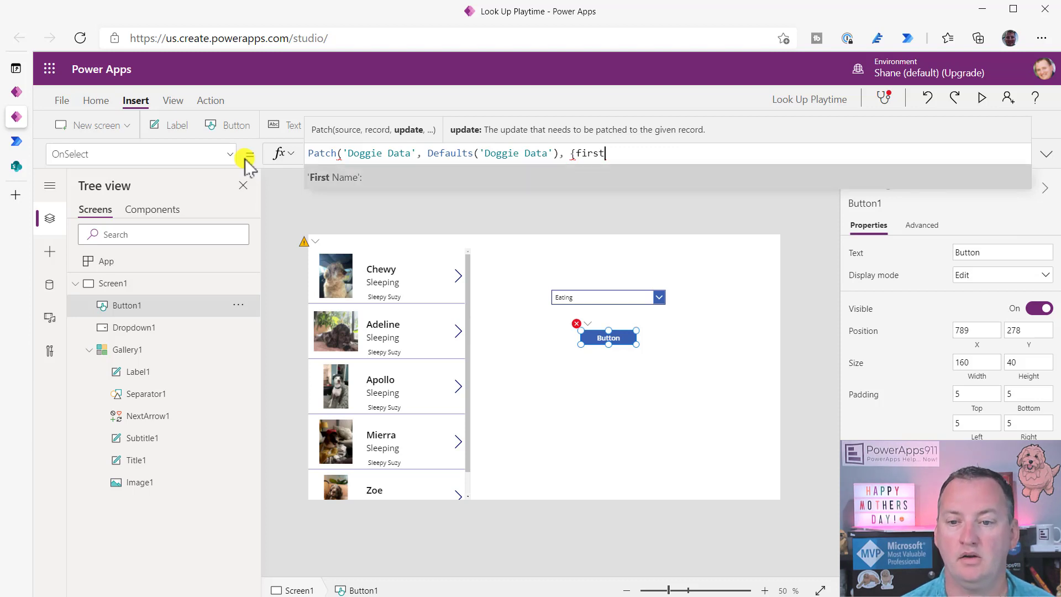
key("Tab")
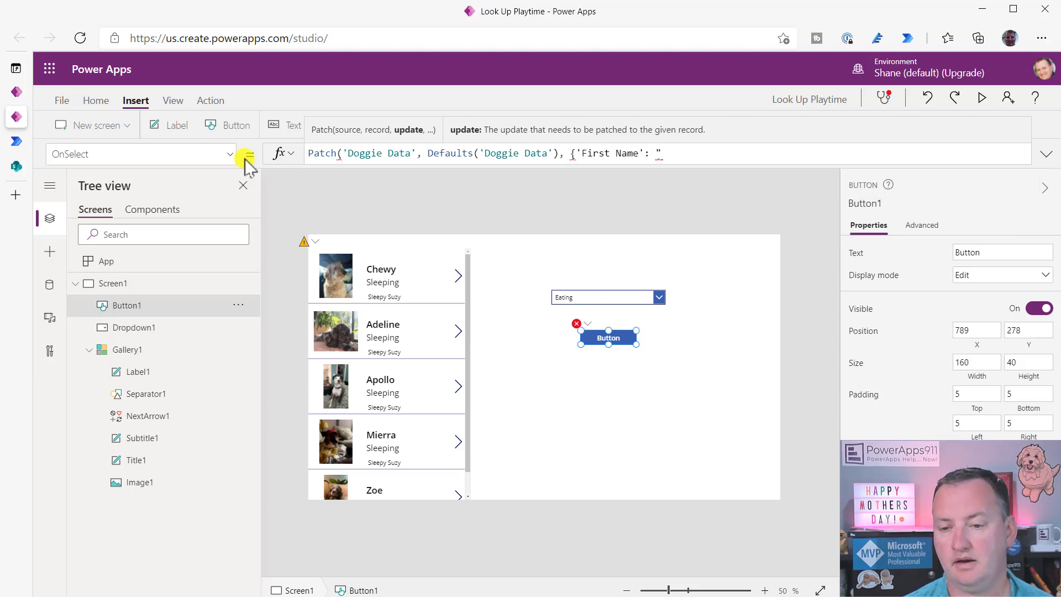
type("\"Patch")
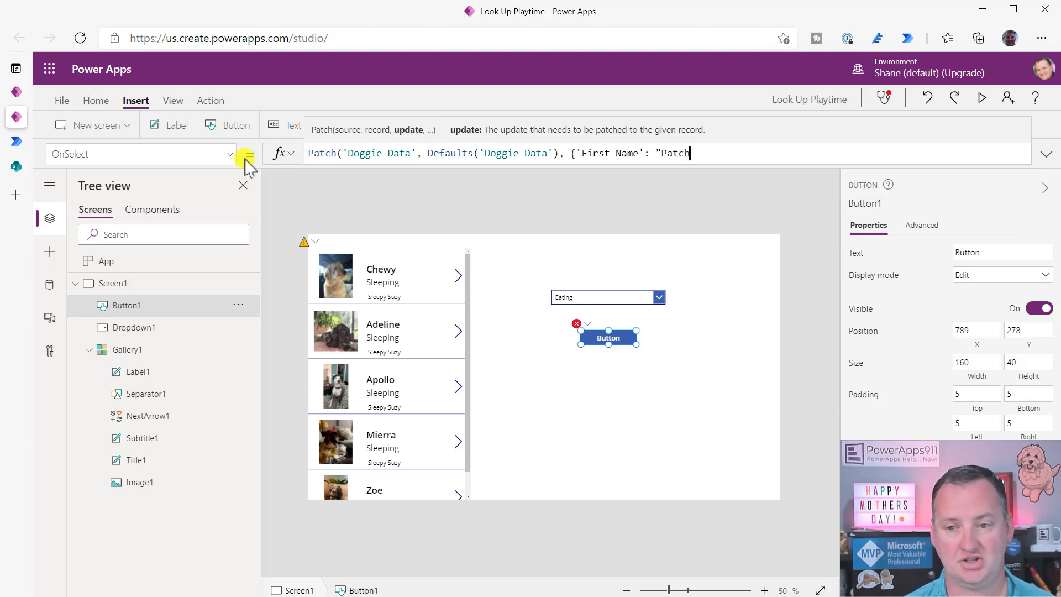
type("\"")
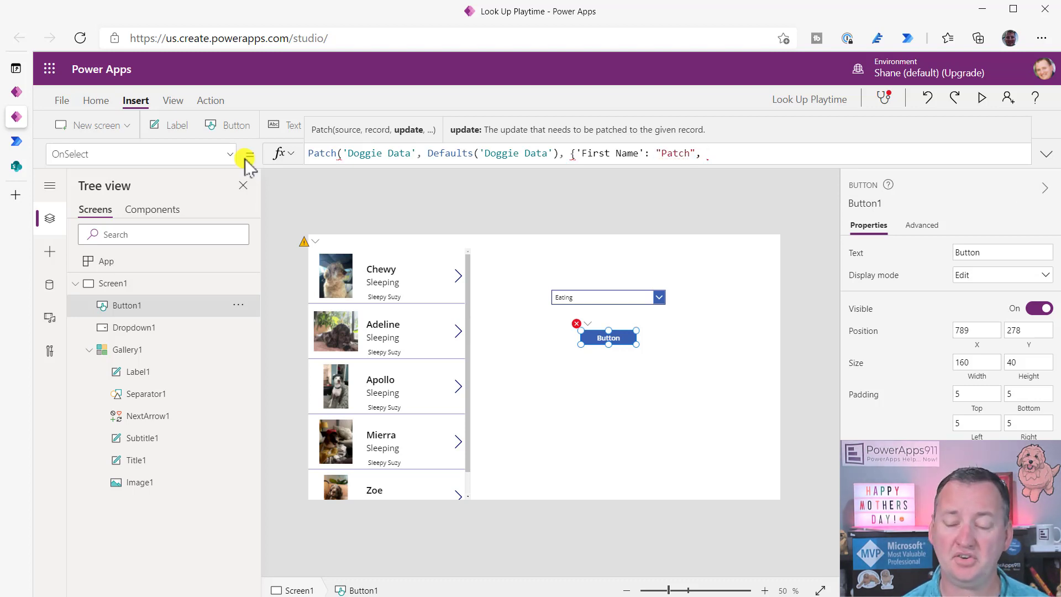
Step: Add DogDepartment: Dropdown1.Selected to the update record and close the Patch formula
type(", d")
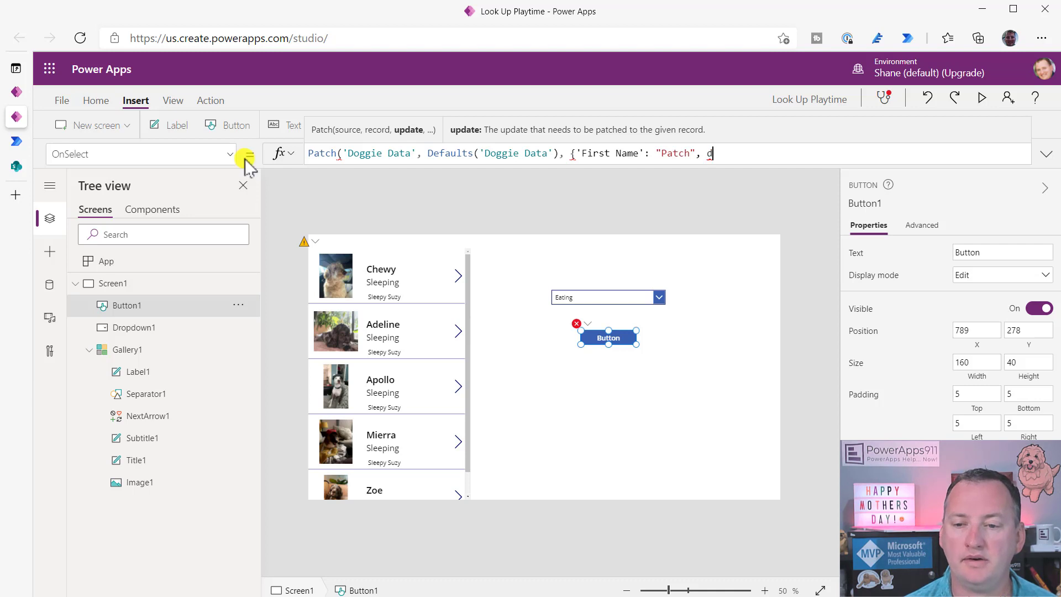
type("e")
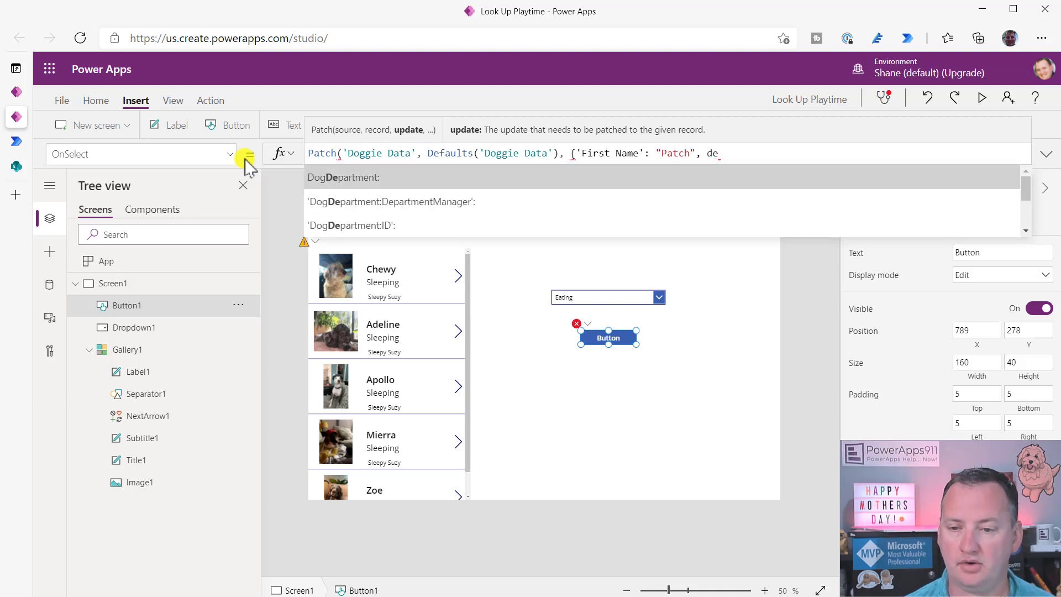
key("Tab")
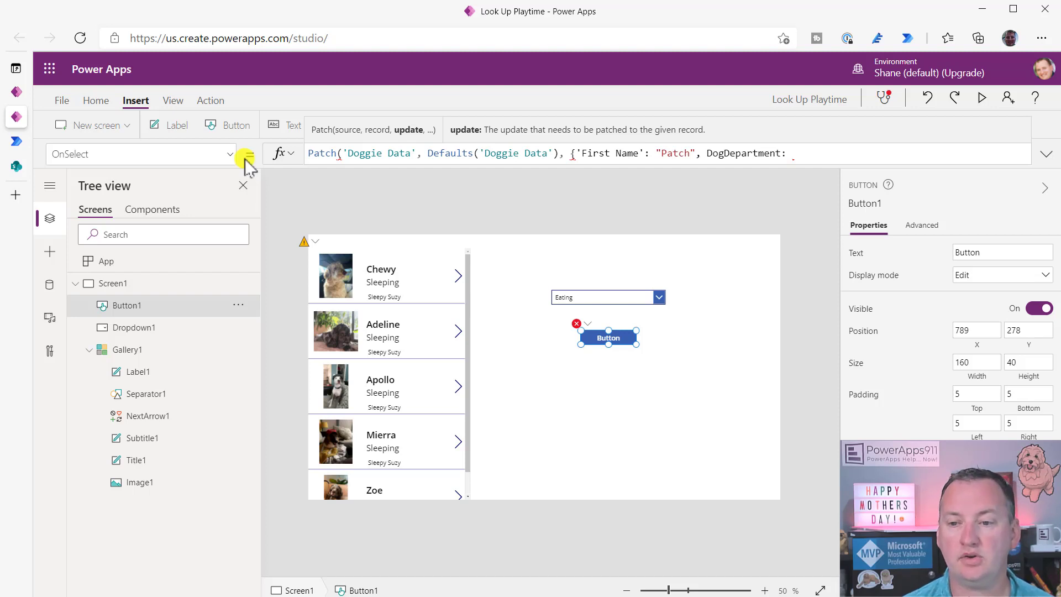
type("dropd")
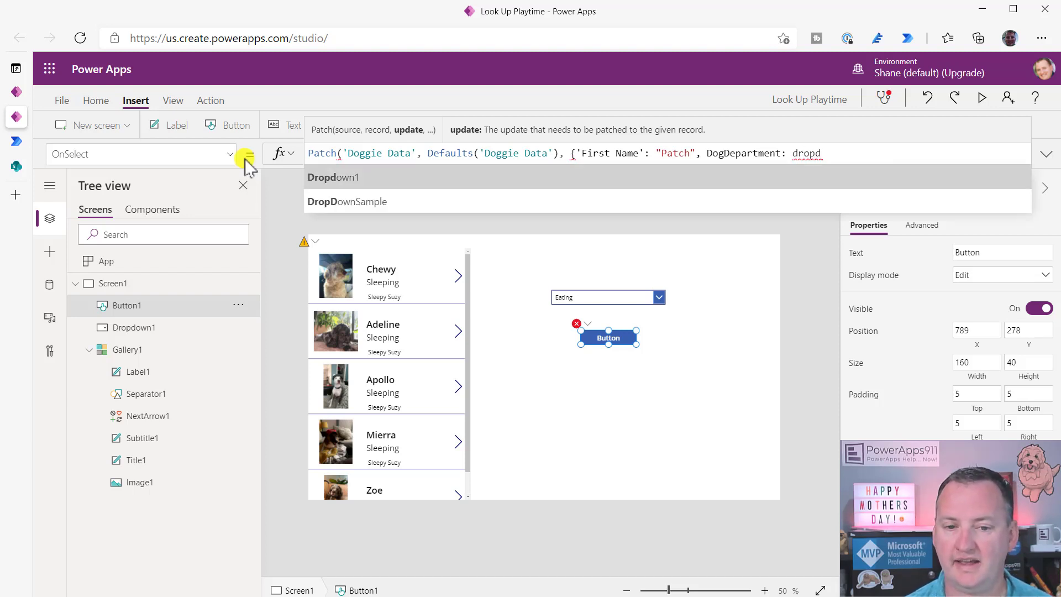
key("Tab")
type(".se")
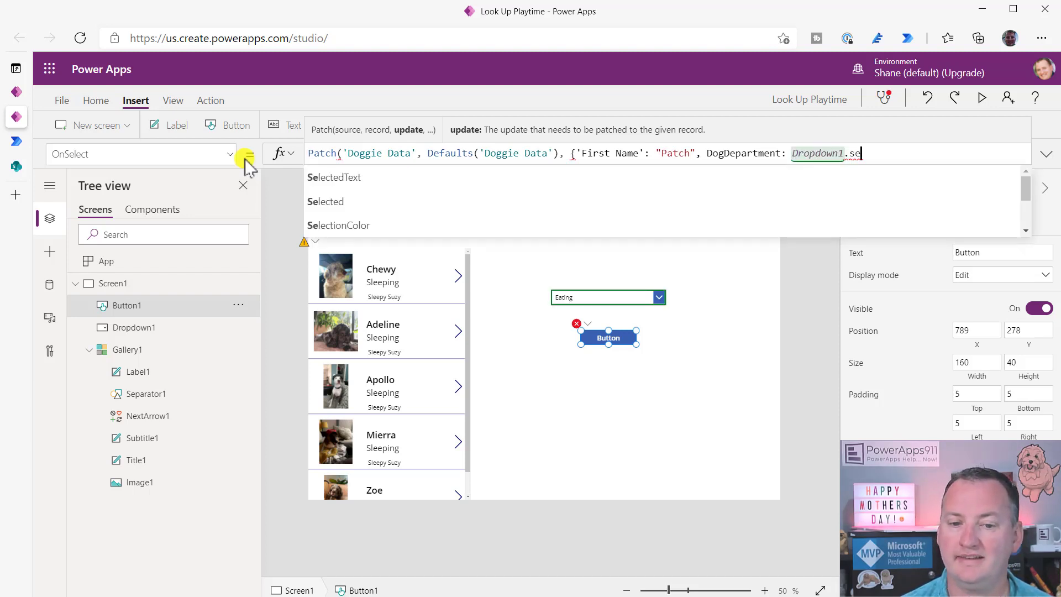
key("Down")
key("Down")
key("Tab")
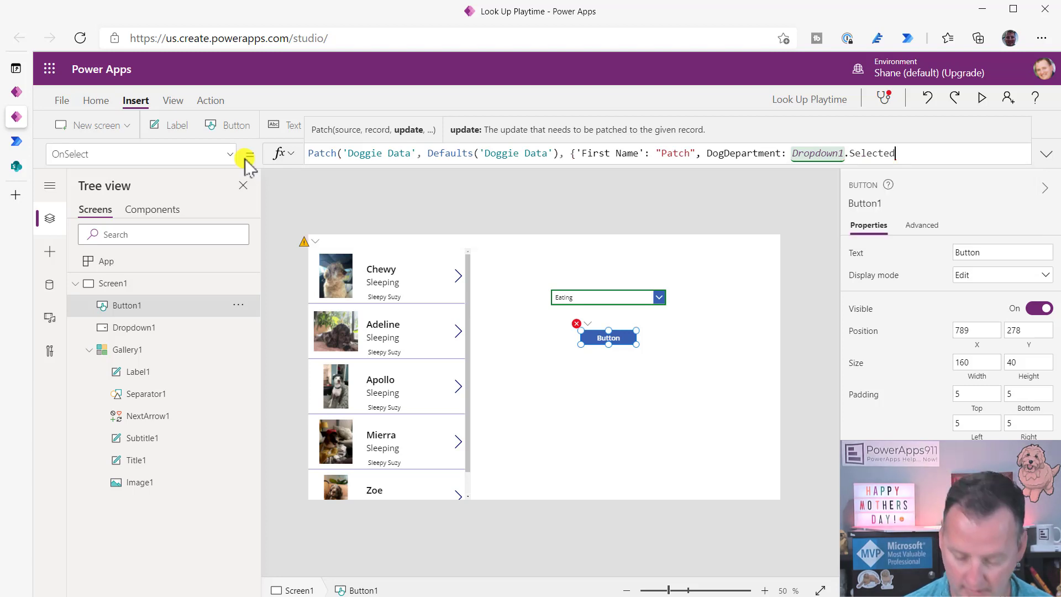
type("})")
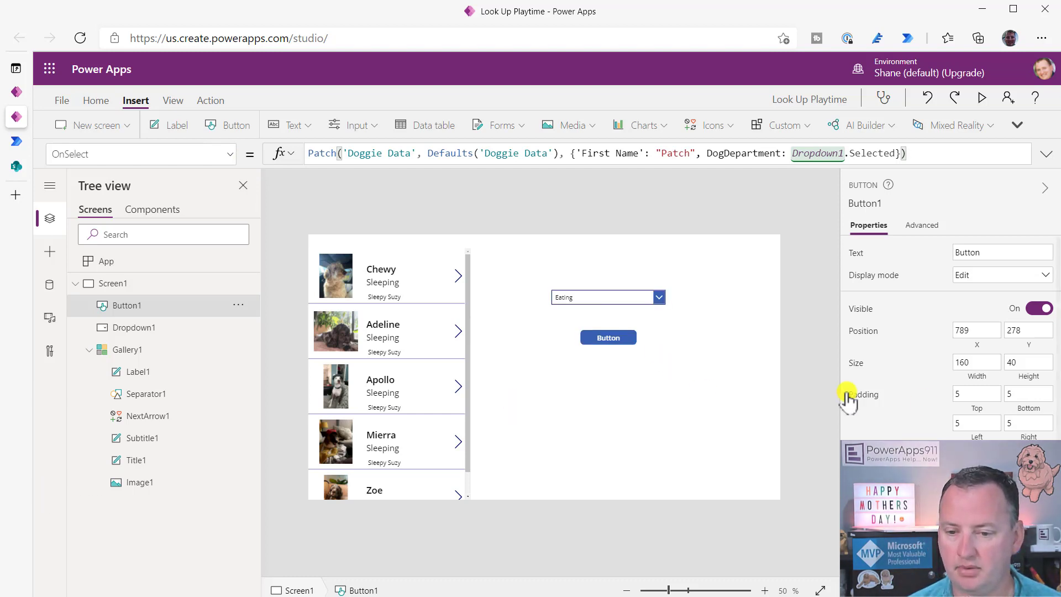
Step: Run the button's Patch formula to create the record and check the gallery for the new entry
left_click(584, 346, "alt")
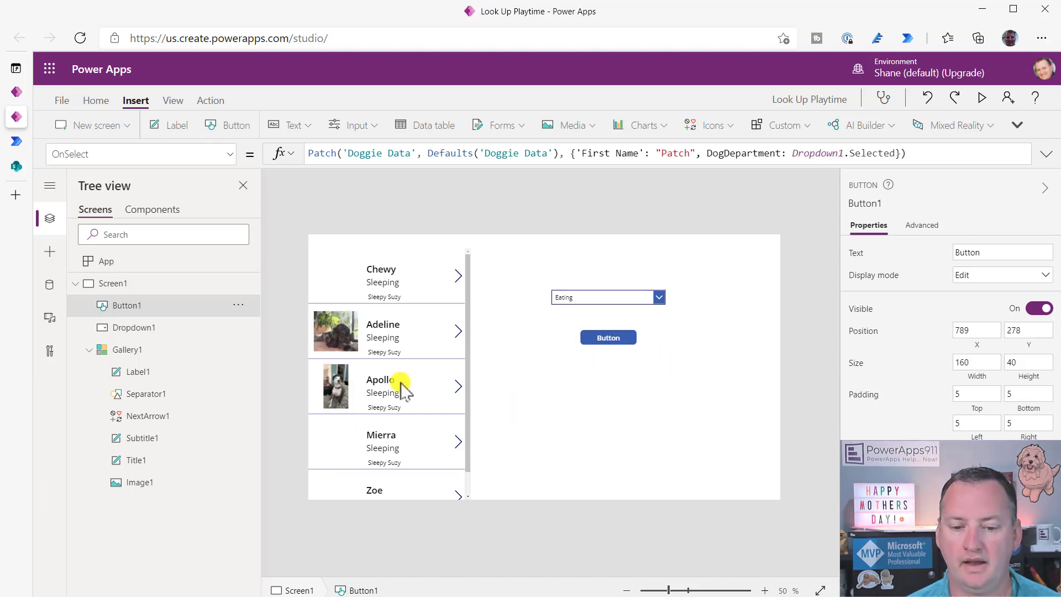
scroll(407, 385, "down", 1)
scroll(423, 381, "up", 1)
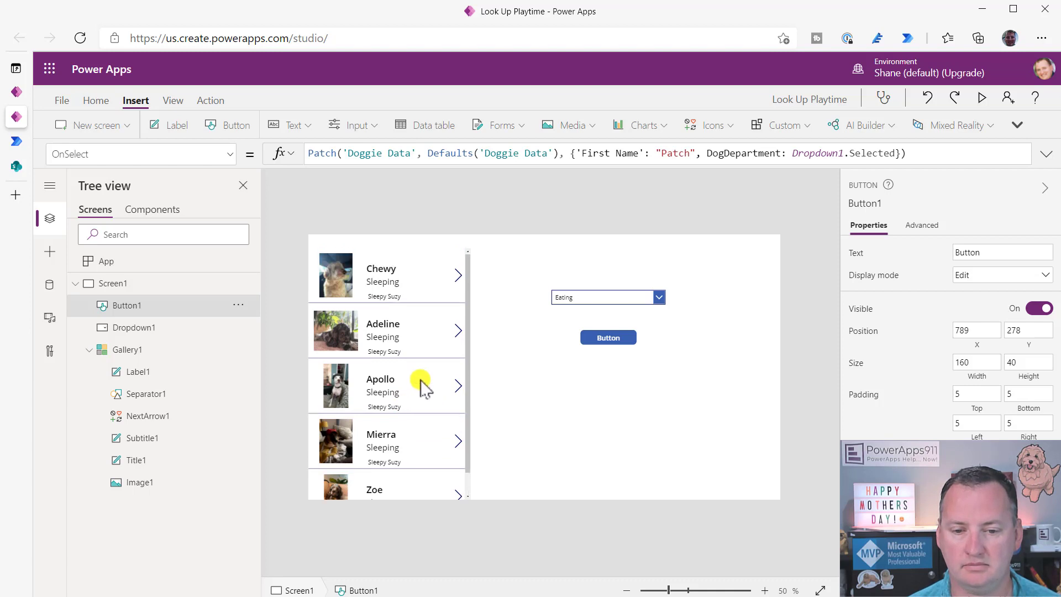
left_click(539, 375)
scroll(418, 374, "down", 1)
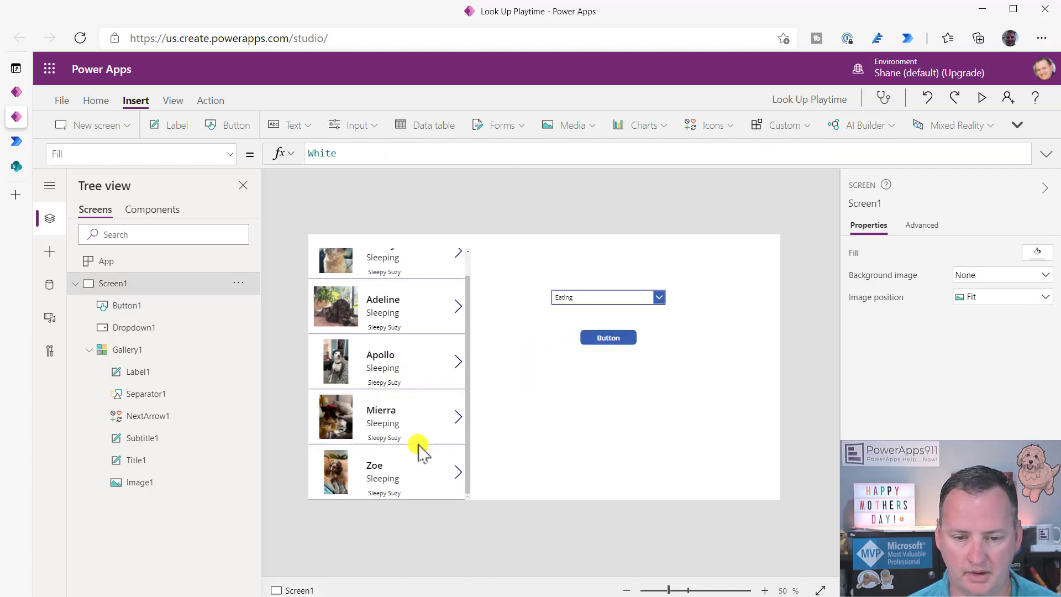
scroll(414, 431, "up", 1)
scroll(421, 399, "down", 1)
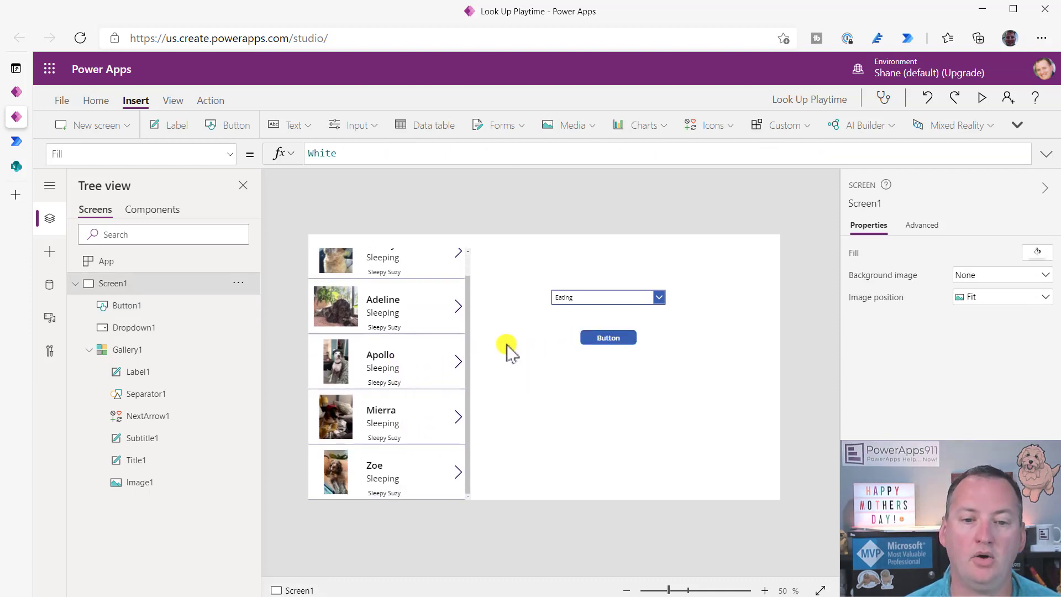
Step: Remove the department manager filter from the gallery's Items formula, leaving only 'Doggie Data', and view the end of the gallery
left_click(433, 392)
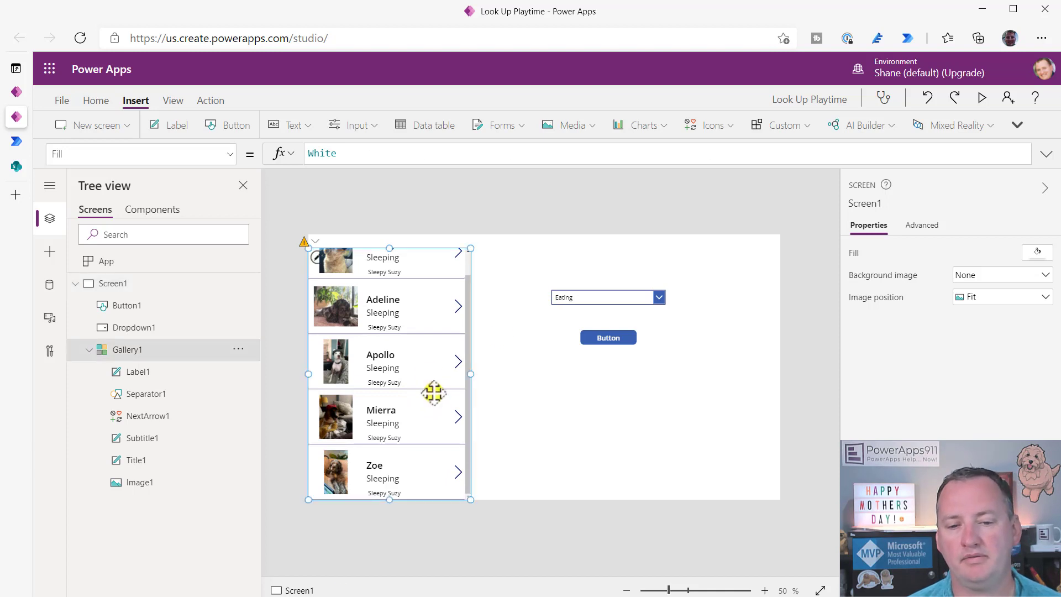
double_click(338, 153)
key("End")
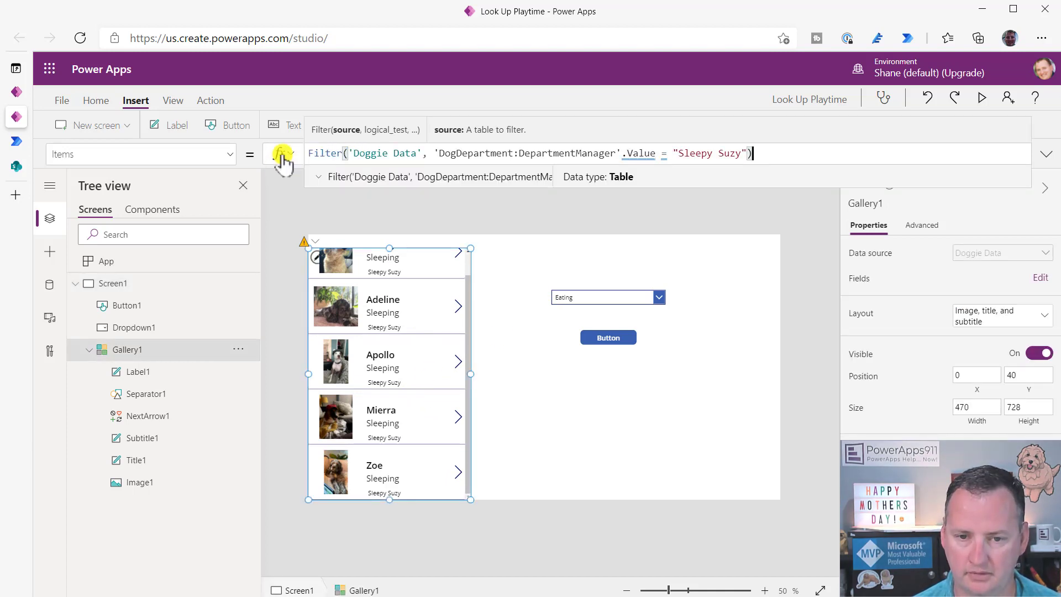
key("BackSpace")
key("Left")
key("shift+Left")
key("shift+Left")
key("shift+Left")
key("shift+Left")
key("shift+Left")
key("shift+Left")
key("shift+Left")
key("shift+Left")
key("shift+Left")
key("shift+Left")
key("shift+Left")
key("shift+Left")
key("shift+Left")
key("shift+Left")
key("shift+Left")
key("shift+Left")
key("shift+Left")
key("shift+Left")
key("shift+Left")
key("shift+Left")
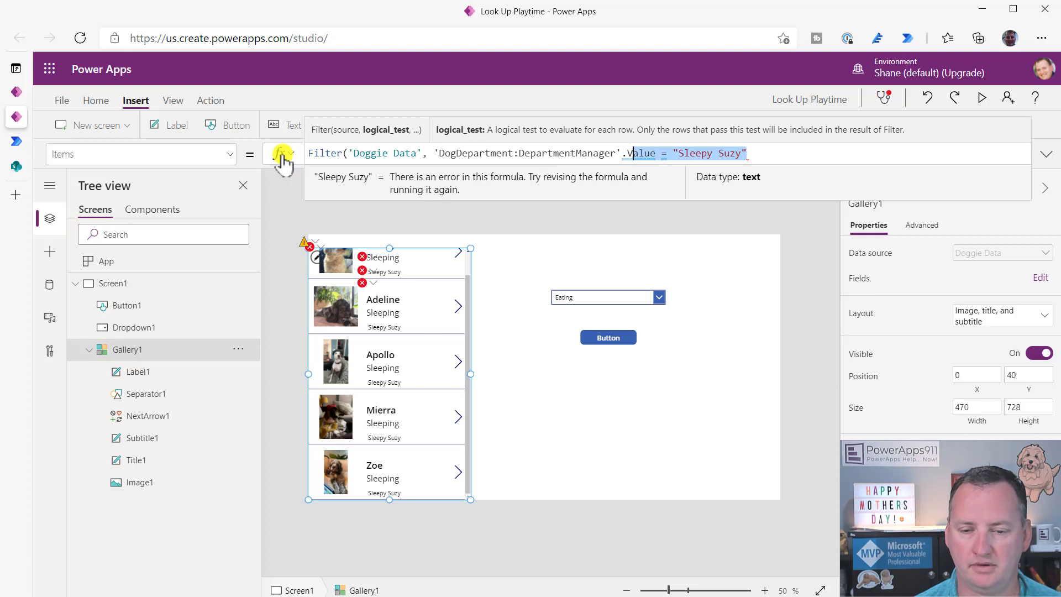
key("shift+Left")
key("shift+Left")
key("shift+Left")
key("shift+Left")
key("shift+Left")
key("shift+Left")
key("shift+Left")
key("shift+Left")
key("shift+Left")
key("shift+Left")
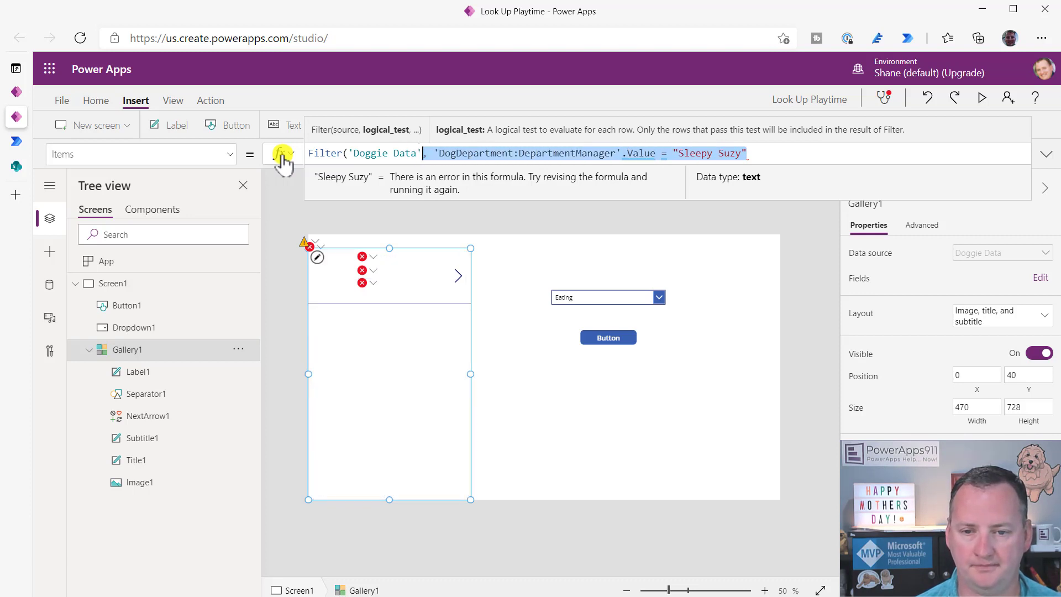
key("BackSpace")
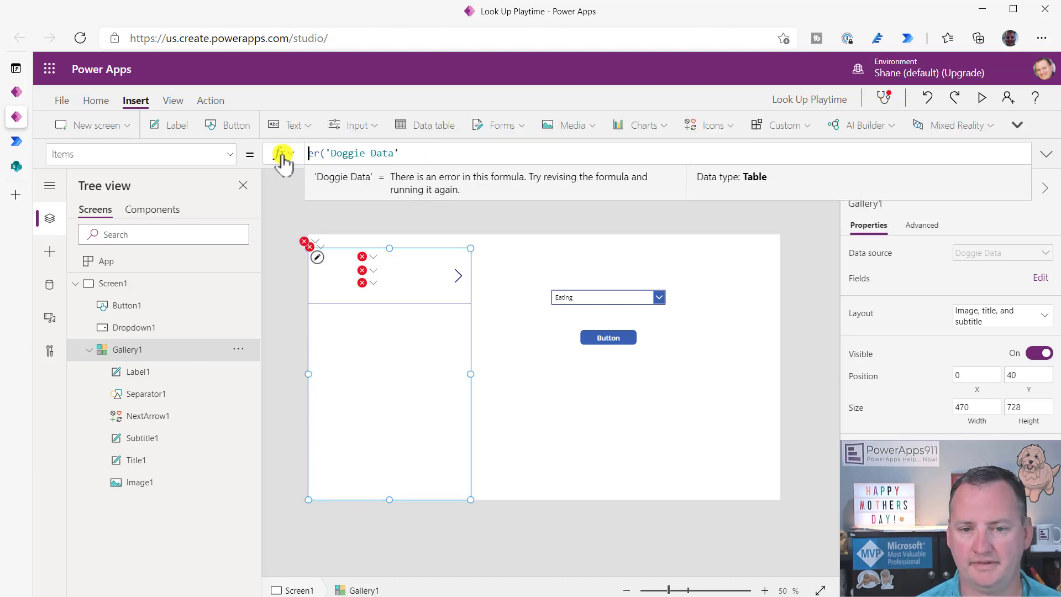
key("Delete")
key("Delete")
key("Delete")
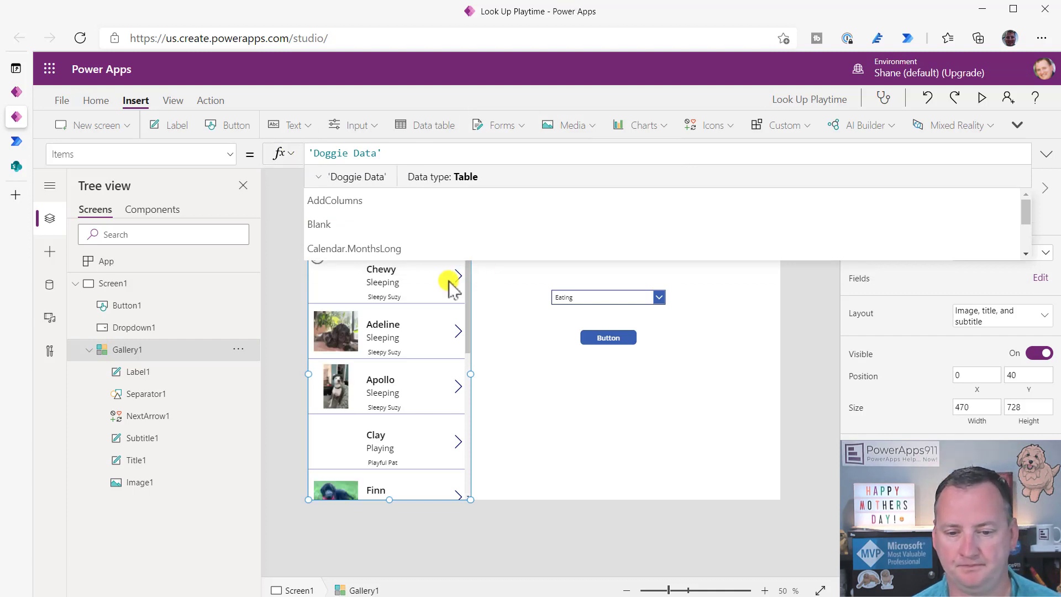
scroll(412, 403, "down", 6)
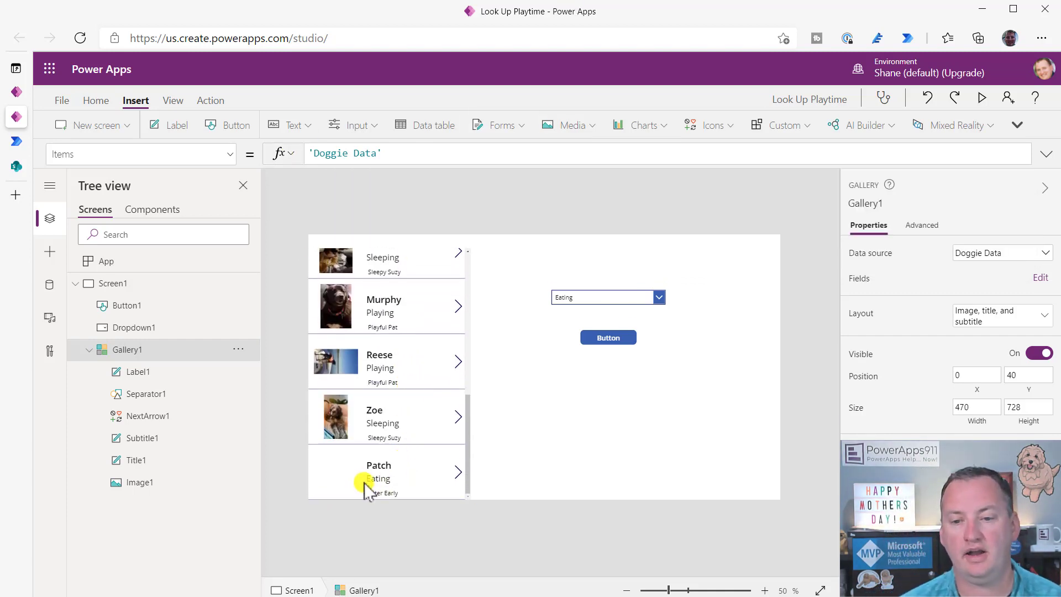
Step: Break the button's Patch formula onto separate lines for DogDepartment:, Dropdown1.Selected and the closing brackets
left_click(601, 338)
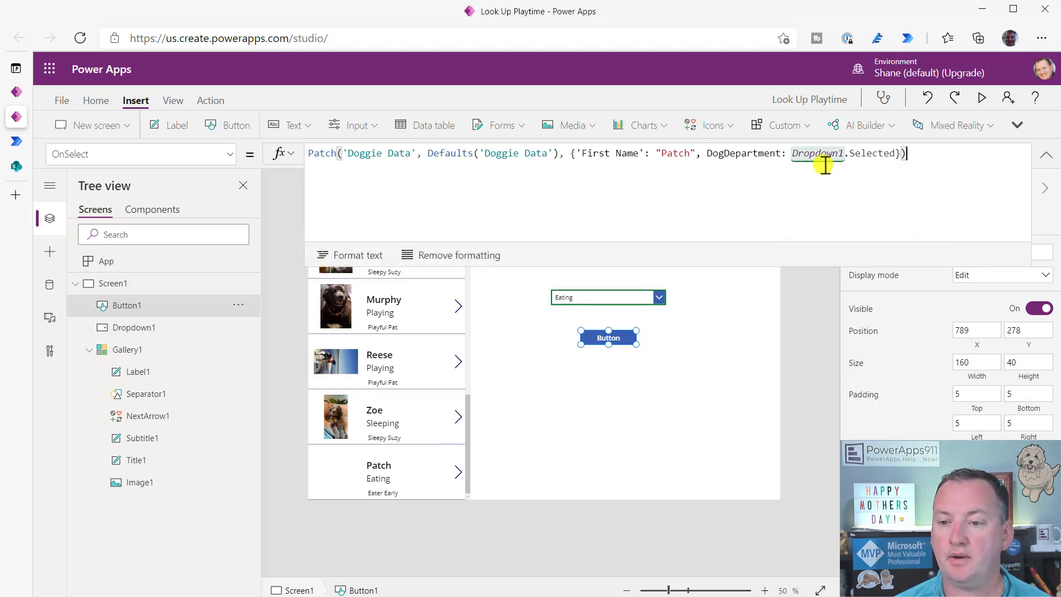
left_click(705, 156)
key("shift+Return")
key("Right")
key("Right")
key("Right")
key("Right")
key("Right")
key("Right")
key("Right")
key("Right")
key("Right")
key("Right")
key("Right")
key("Right")
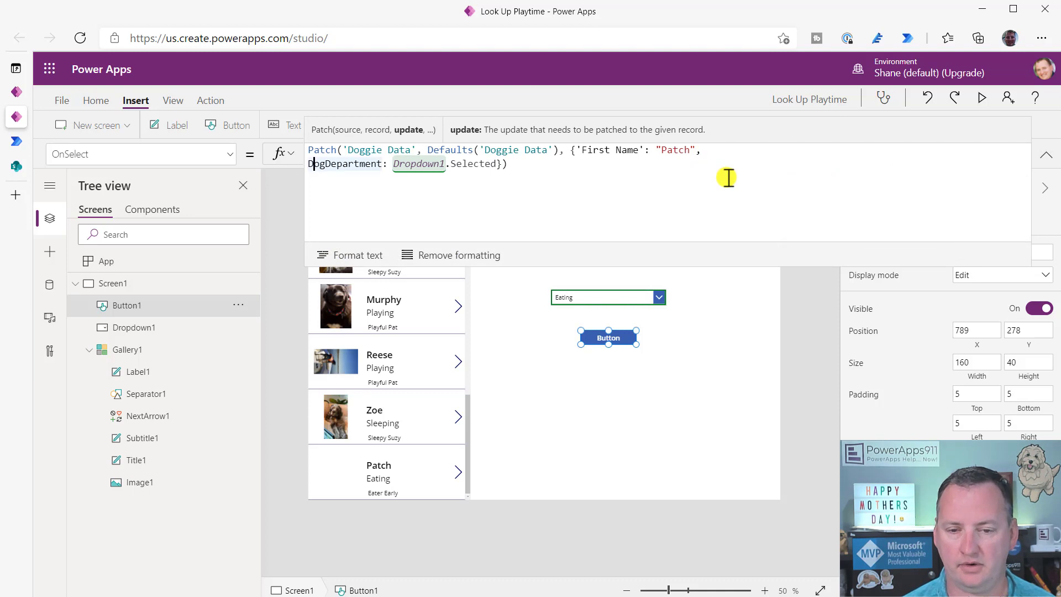
key("shift+Return")
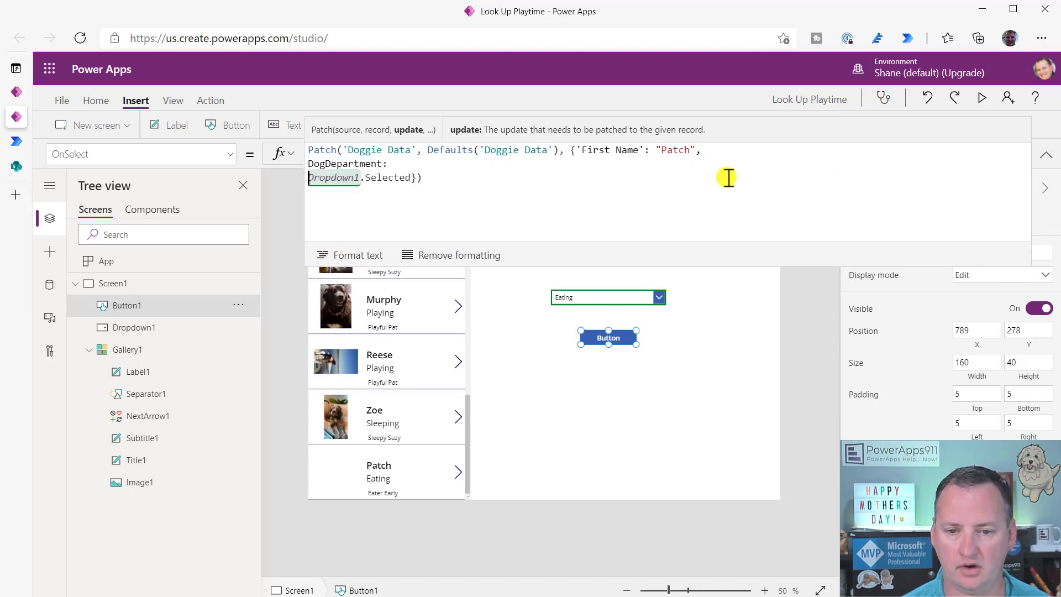
key("Right")
key("Right")
key("Right")
key("Right")
key("Right")
key("Right")
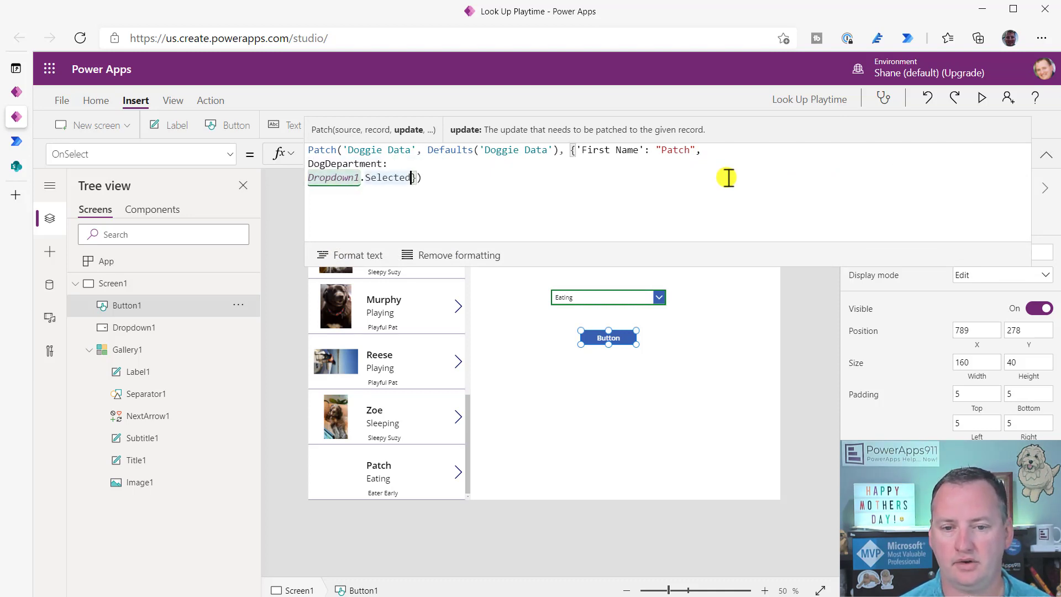
key("shift+Return")
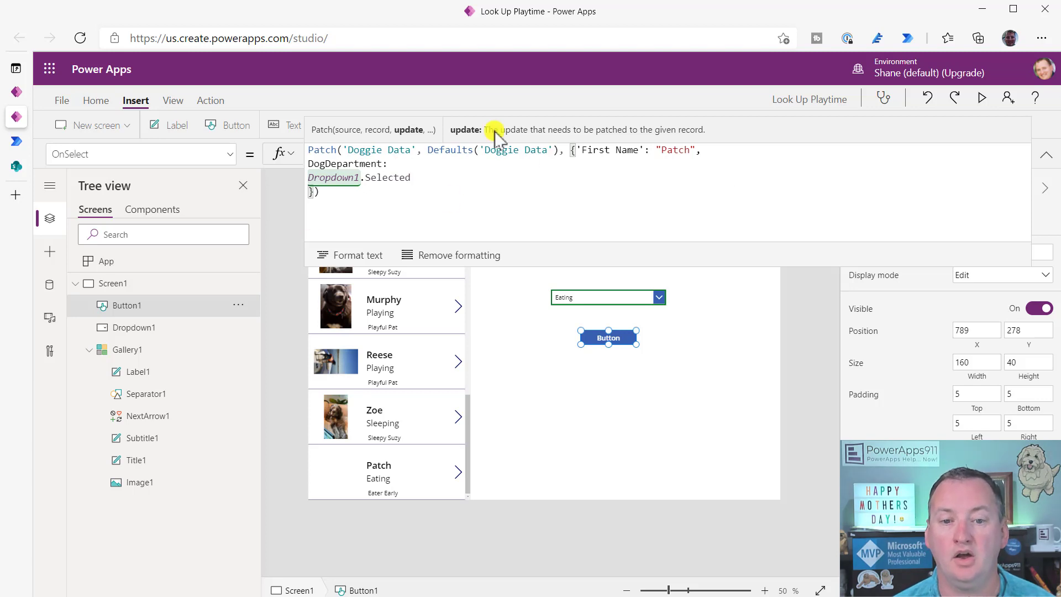
Step: Select Dropdown1.Selected in the formula, check DogDepartment:ID in the SharePoint Doggie Data list, and return to the Power Apps formula
left_click_drag(443, 180, 312, 178)
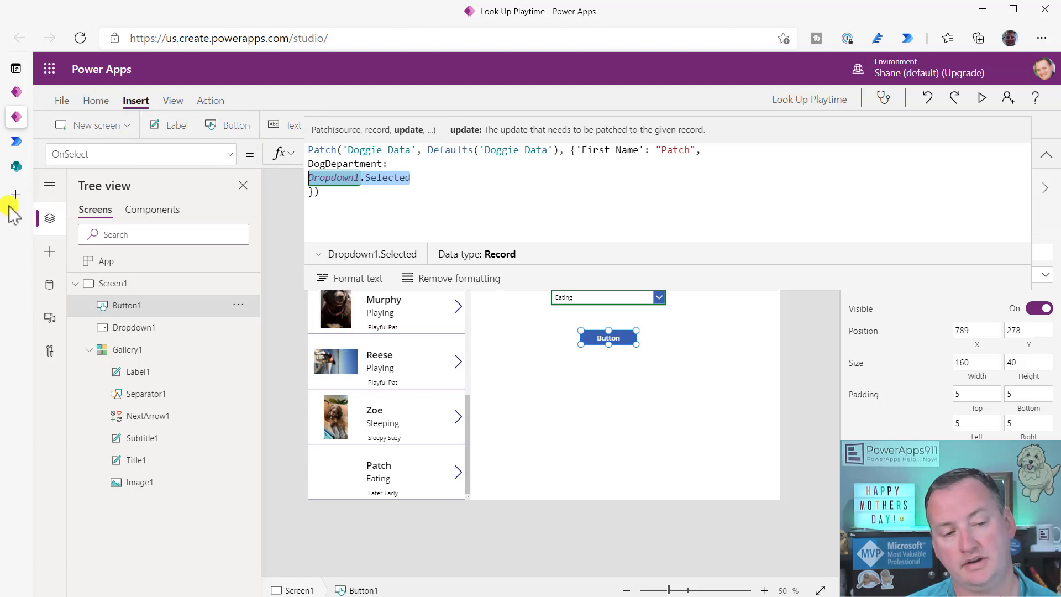
mouse_move(13, 161)
left_click(47, 168)
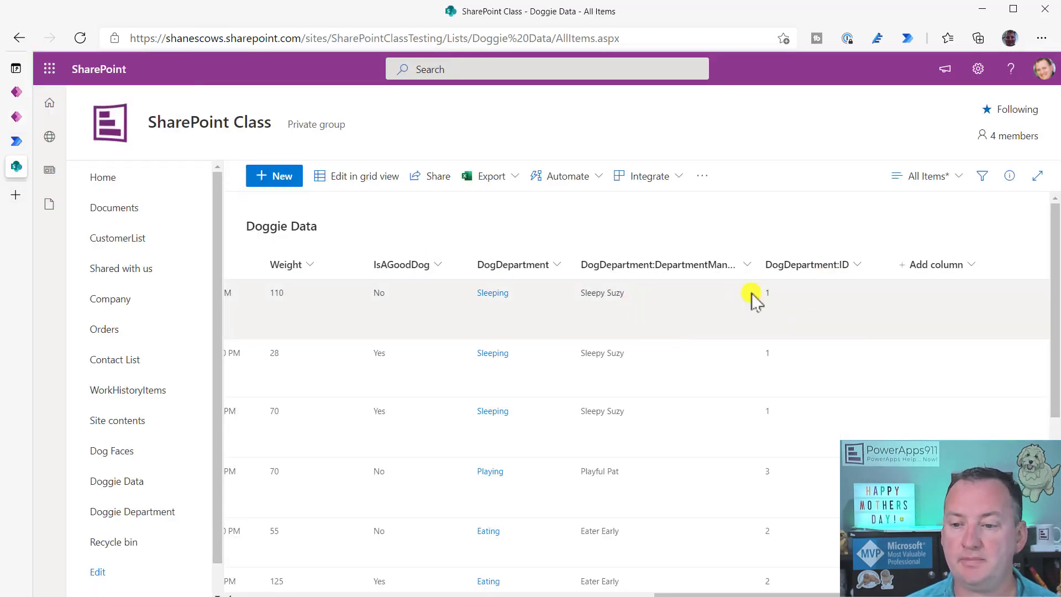
left_click(25, 143)
left_click(27, 122)
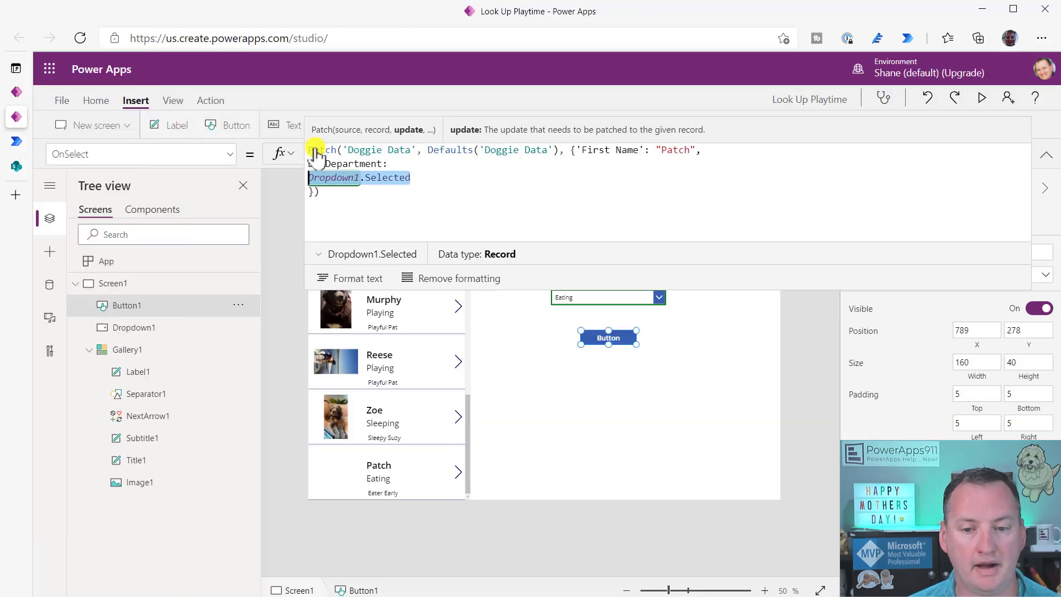
key("BackSpace")
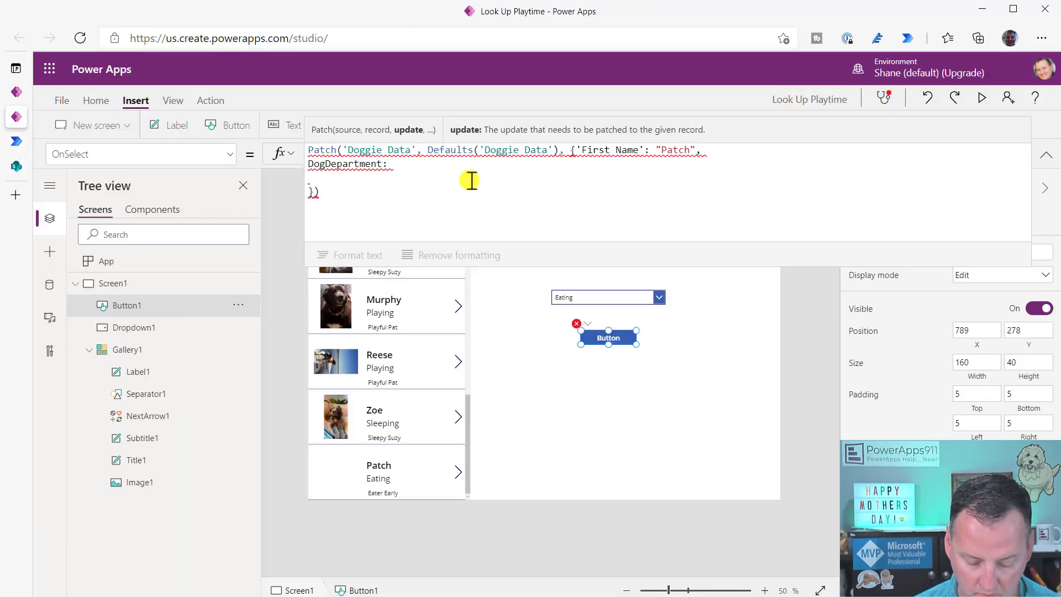
type("{         LookUP: {Id: 16,         Value: \"Jeff\",         '@odata.type': \"#Microsoft.Azure.Connectors.SharePoint.SPListExpandedReference\"}     }")
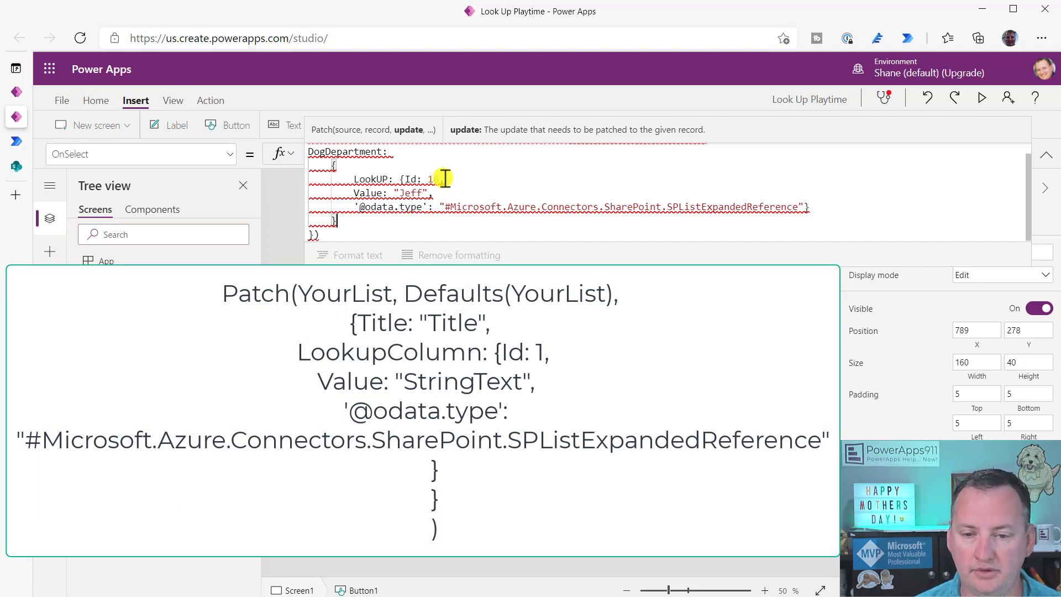
left_click_drag(428, 178, 436, 178)
type("1")
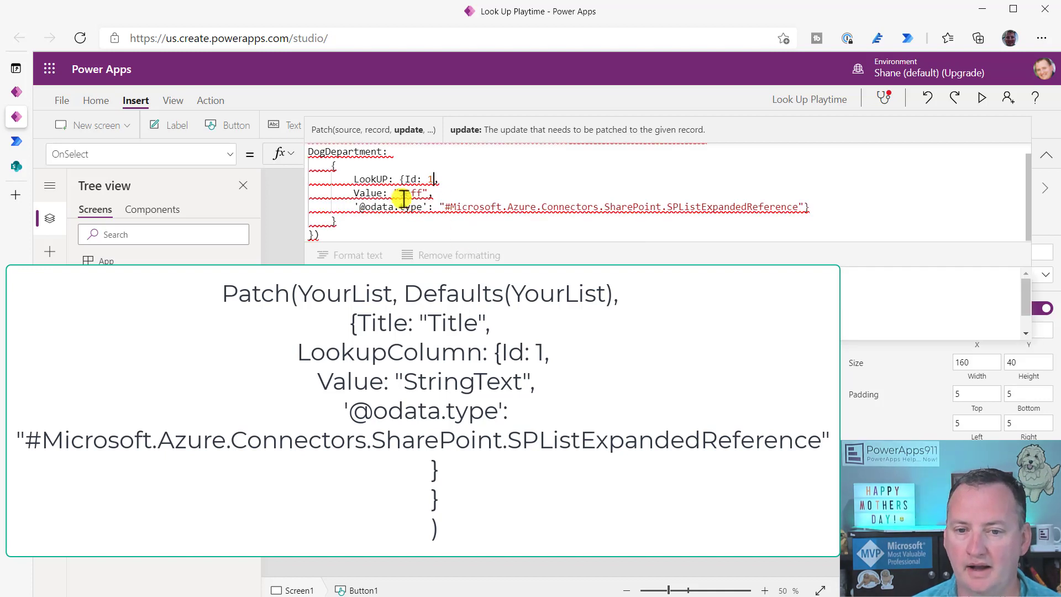
left_click_drag(399, 193, 424, 192)
type("S")
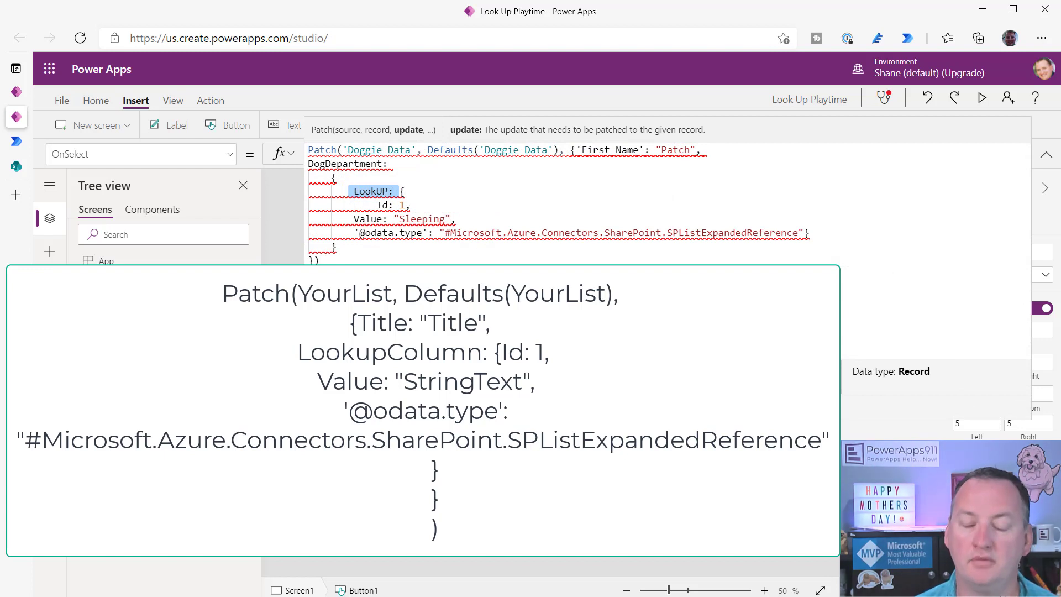
Step: Remove the nested LookUP: { opening so that Id: 1 sits directly inside the DogDepartment record
key("BackSpace")
key("Delete")
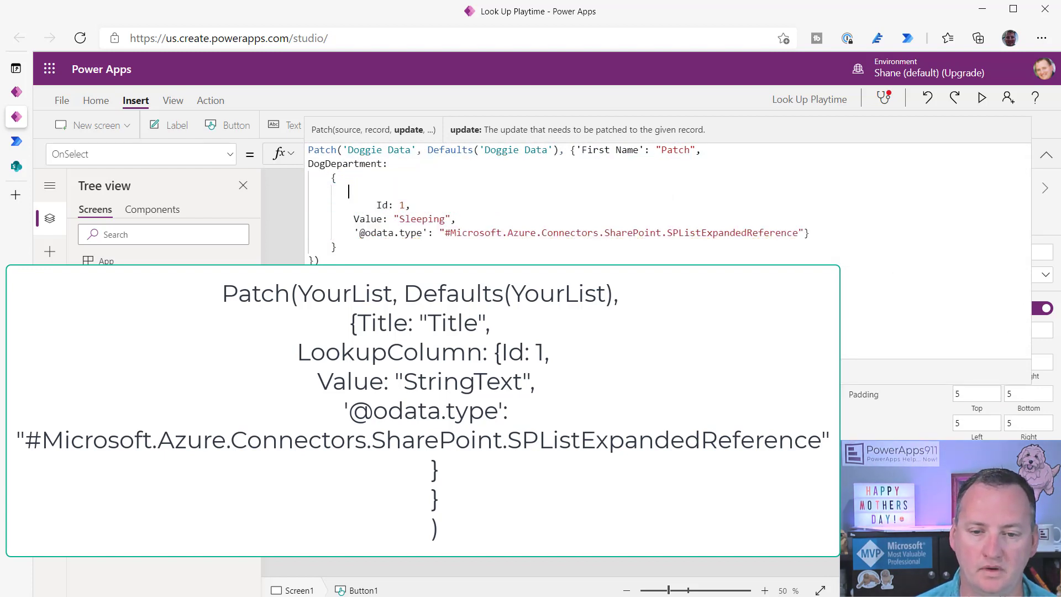
key("Delete")
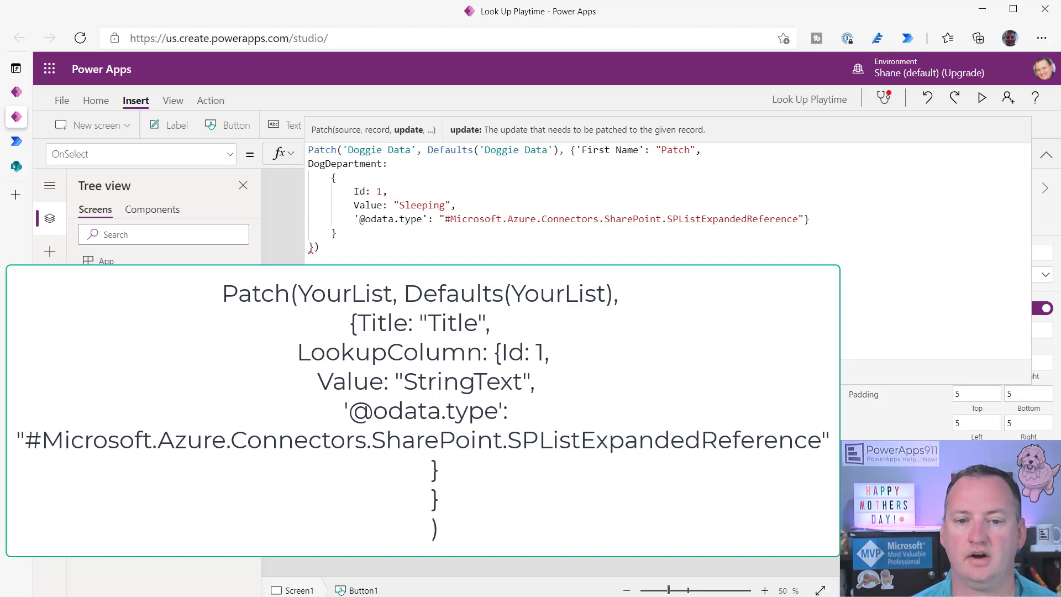
Step: Delete the surplus closing brace from the DogDepartment record and put each remaining closing bracket of the Patch formula on its own line
left_click(390, 163)
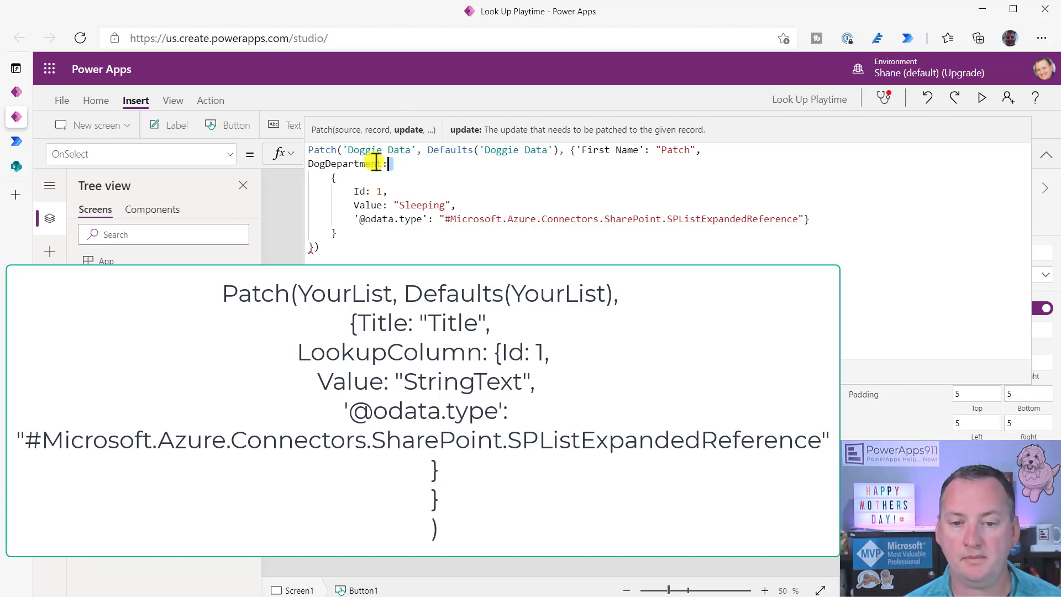
left_click_drag(389, 163, 303, 161)
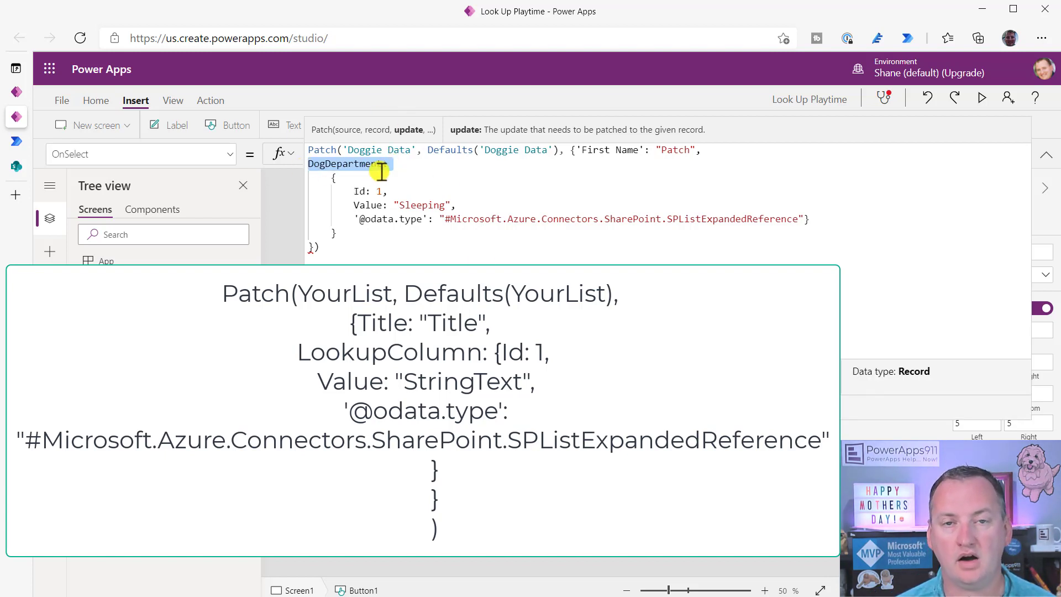
left_click(337, 180)
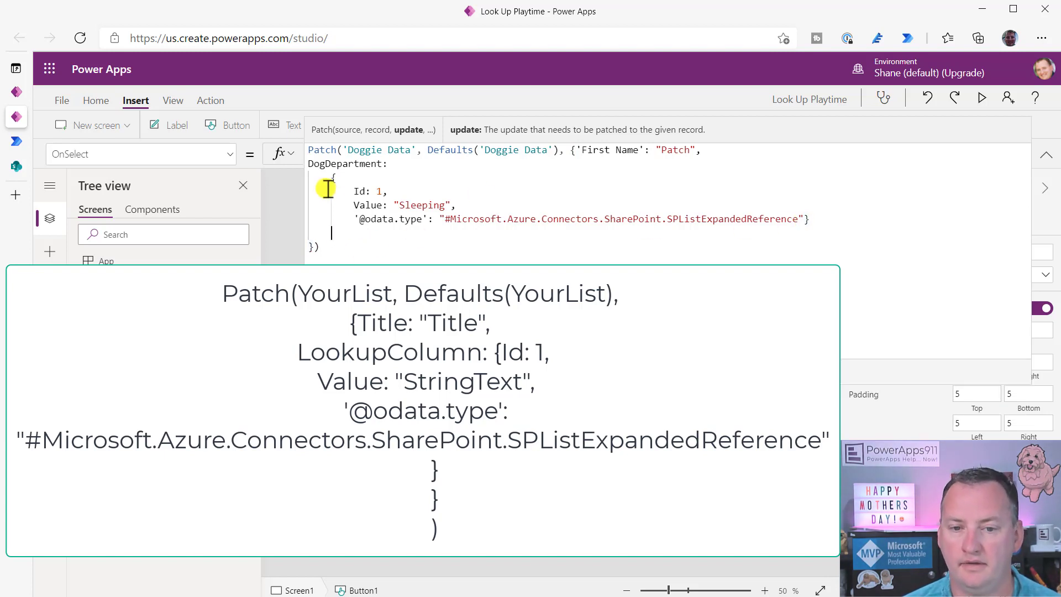
left_click(805, 219)
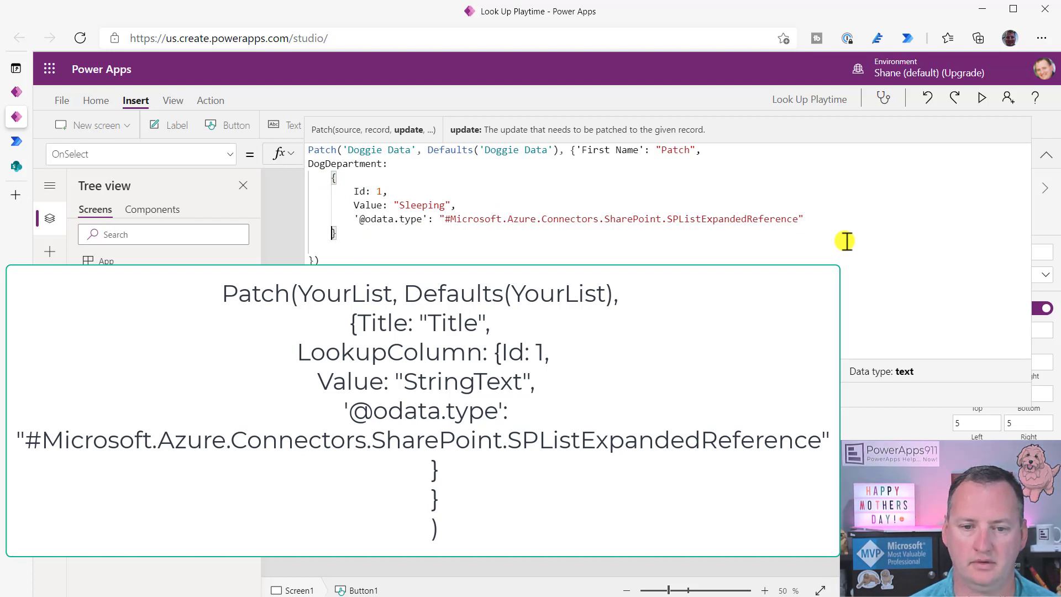
key("Return")
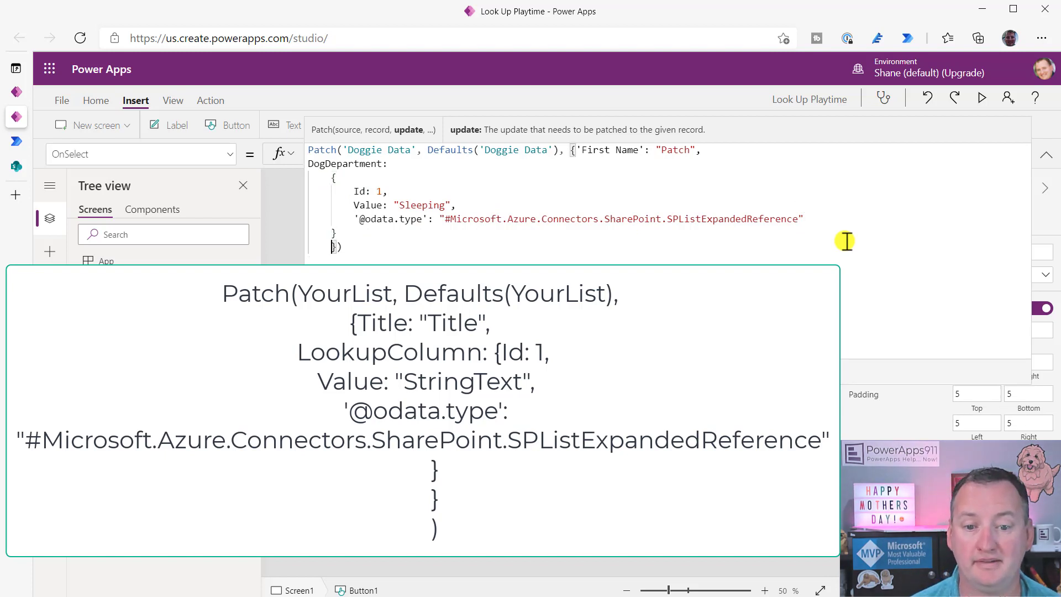
key("Right")
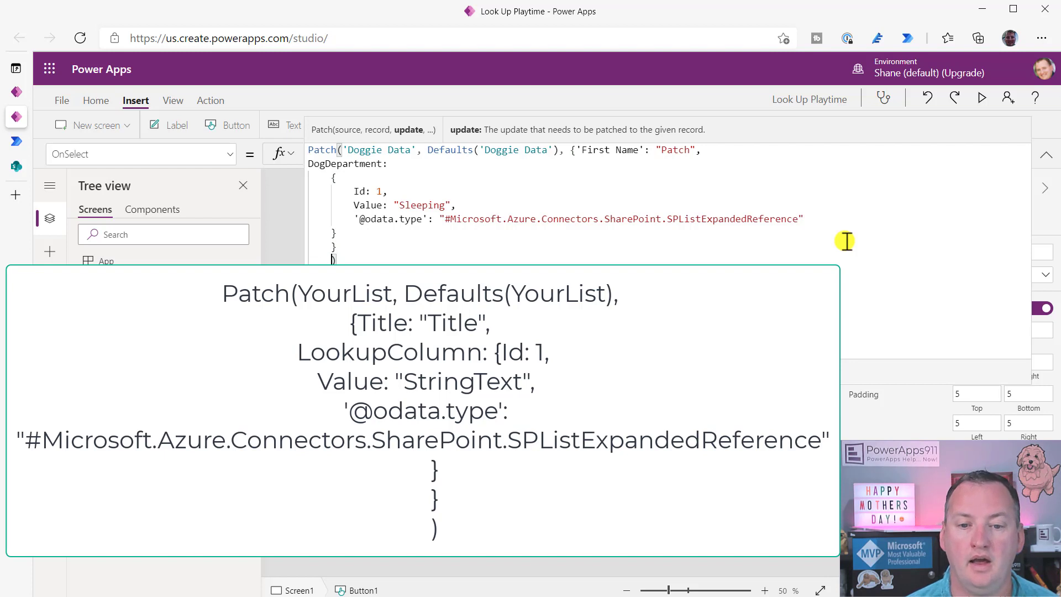
Step: Review the DogDepartment record in the formula against the lookup columns of the SharePoint Doggie Data list
left_click_drag(341, 238, 295, 181)
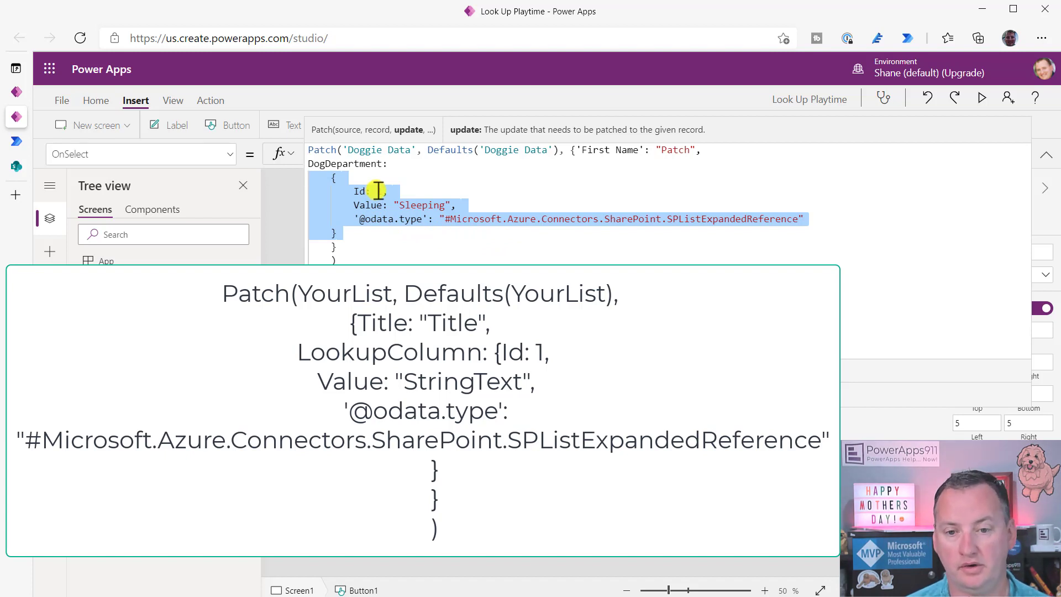
left_click(16, 166)
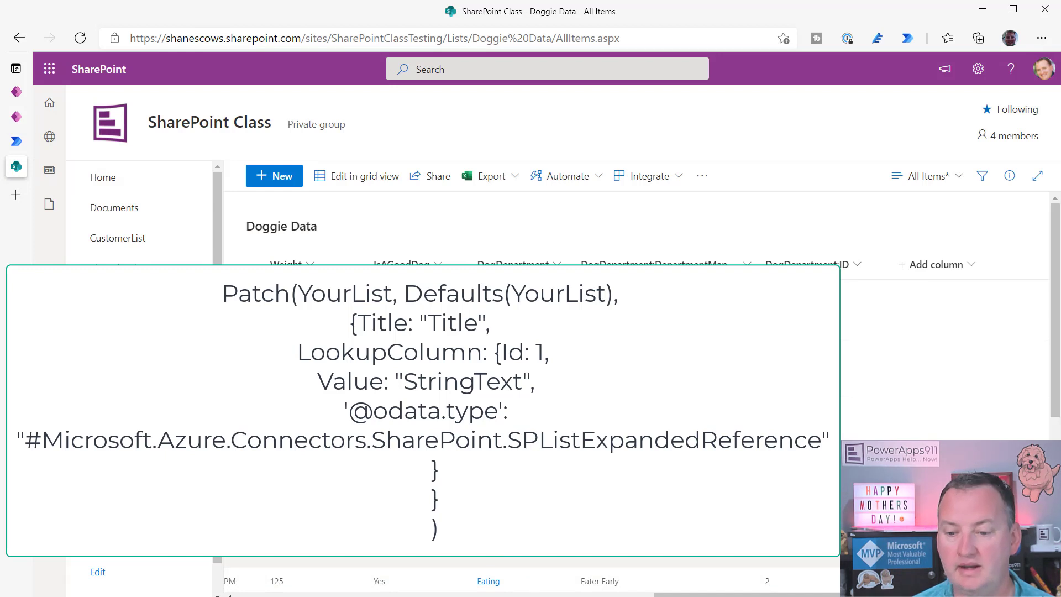
left_click(16, 116)
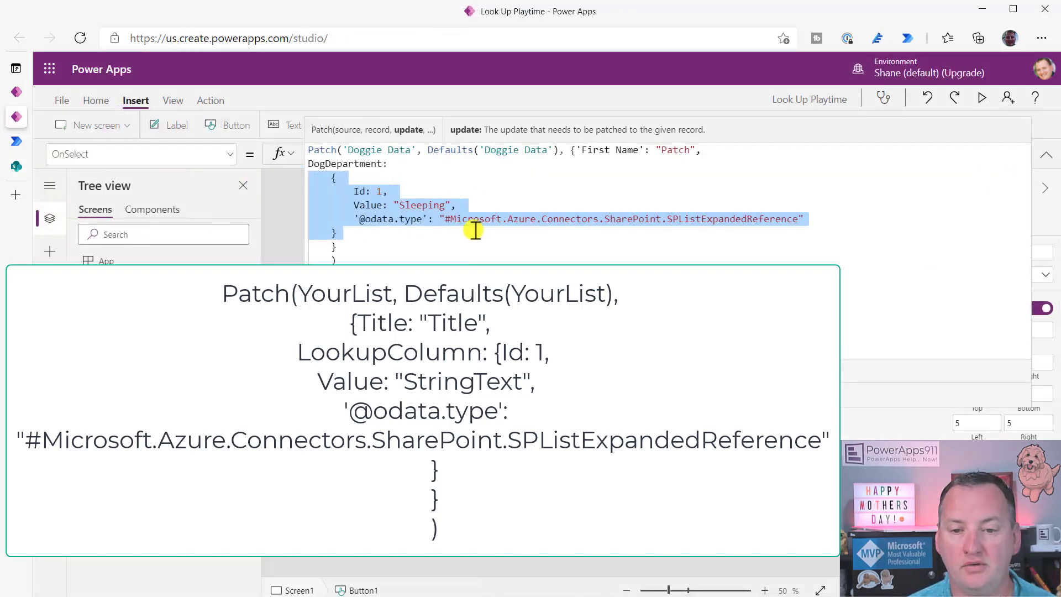
left_click(371, 205)
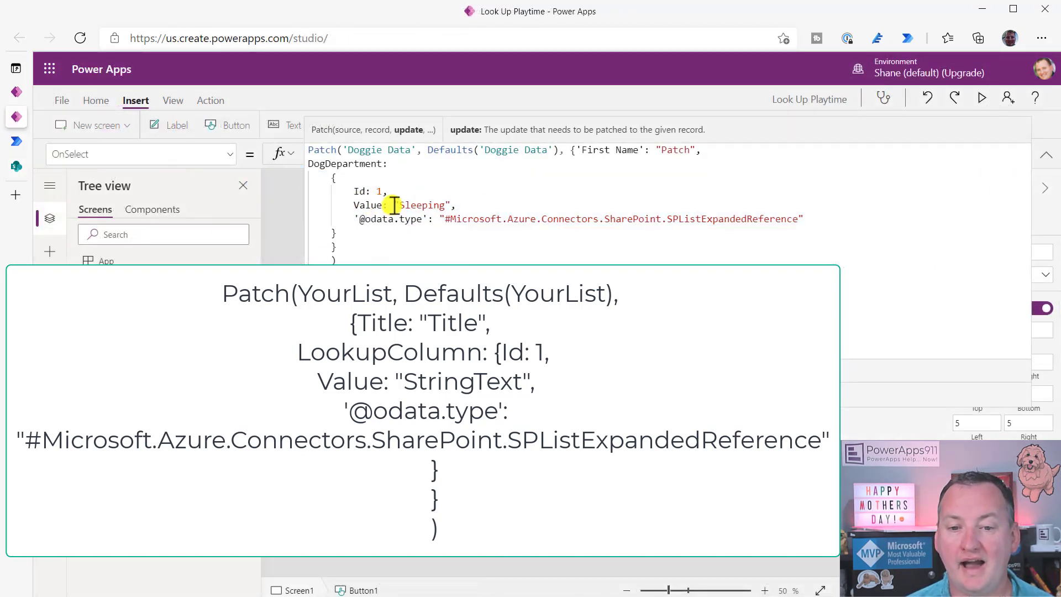
left_click_drag(394, 206, 450, 205)
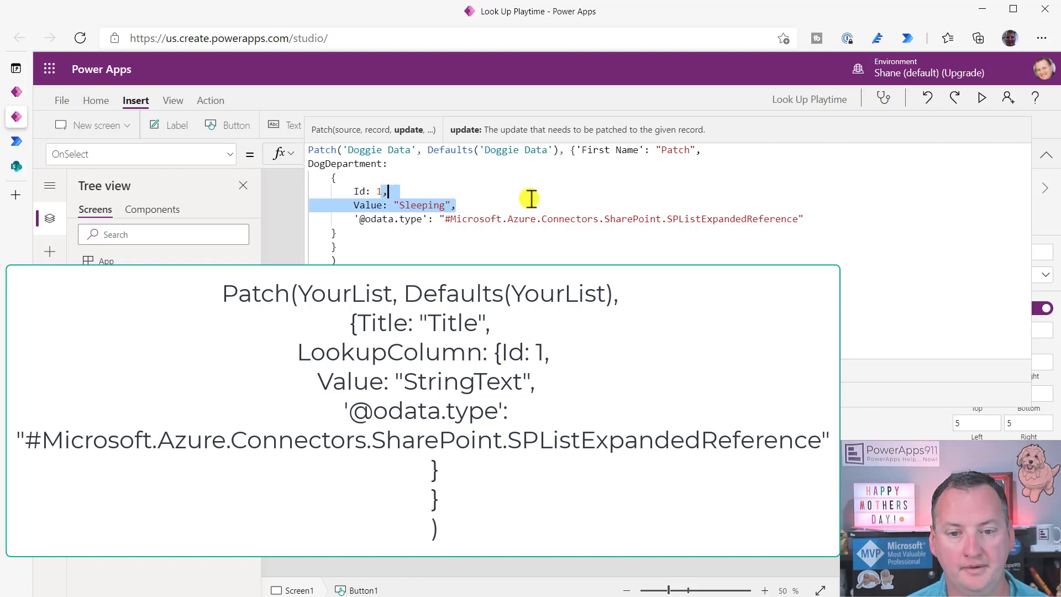
left_click_drag(355, 218, 815, 220)
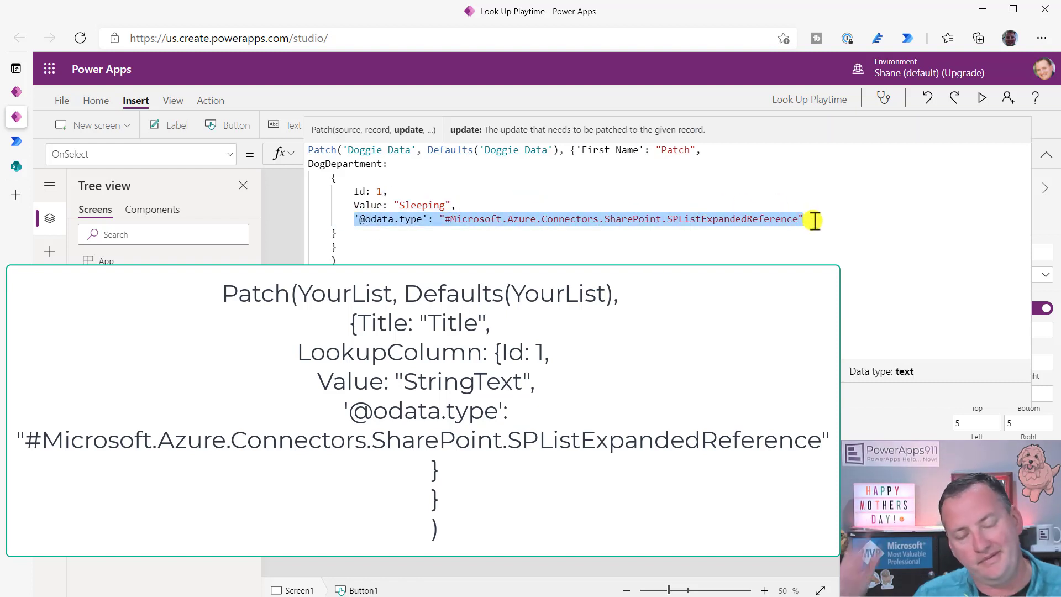
left_click(815, 220)
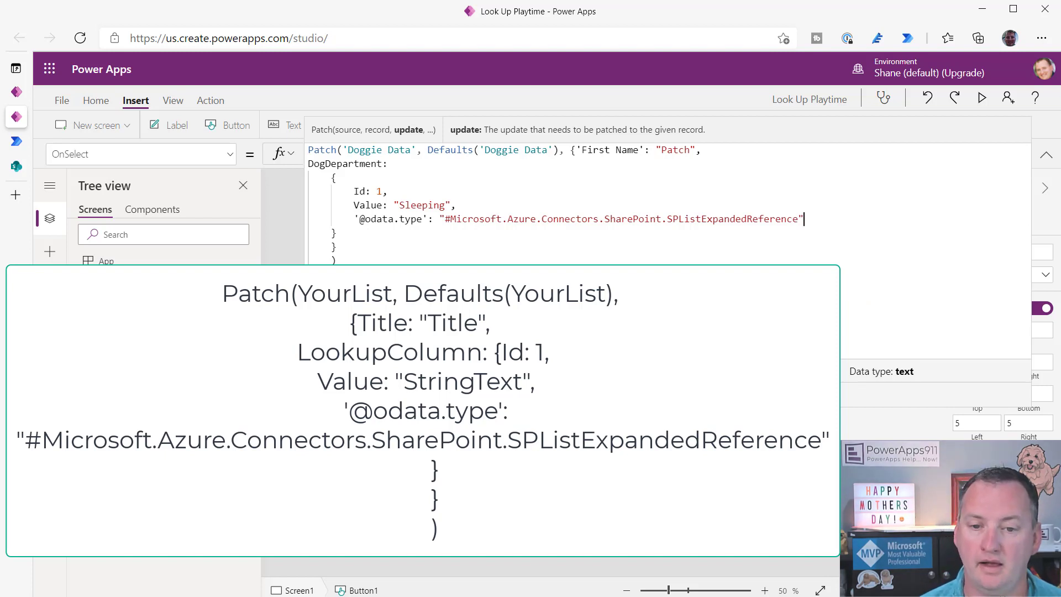
left_click(336, 233)
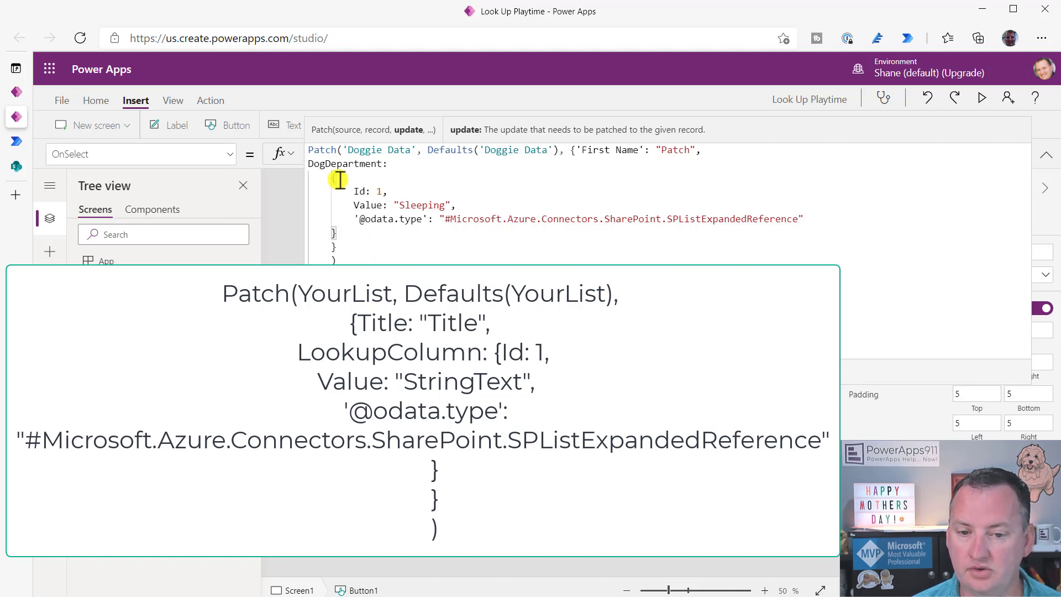
left_click(335, 248)
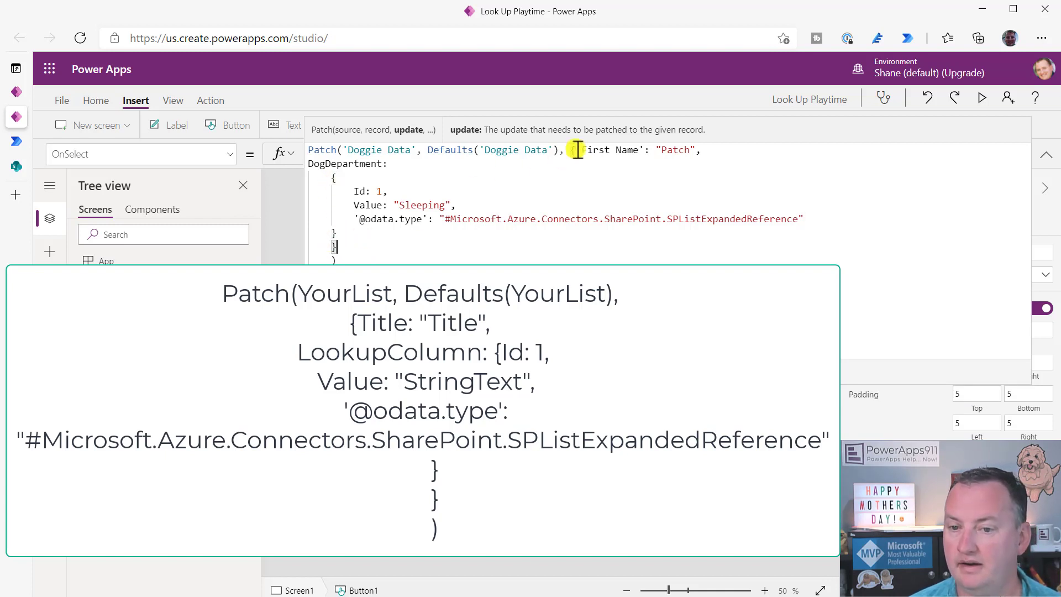
left_click(340, 258)
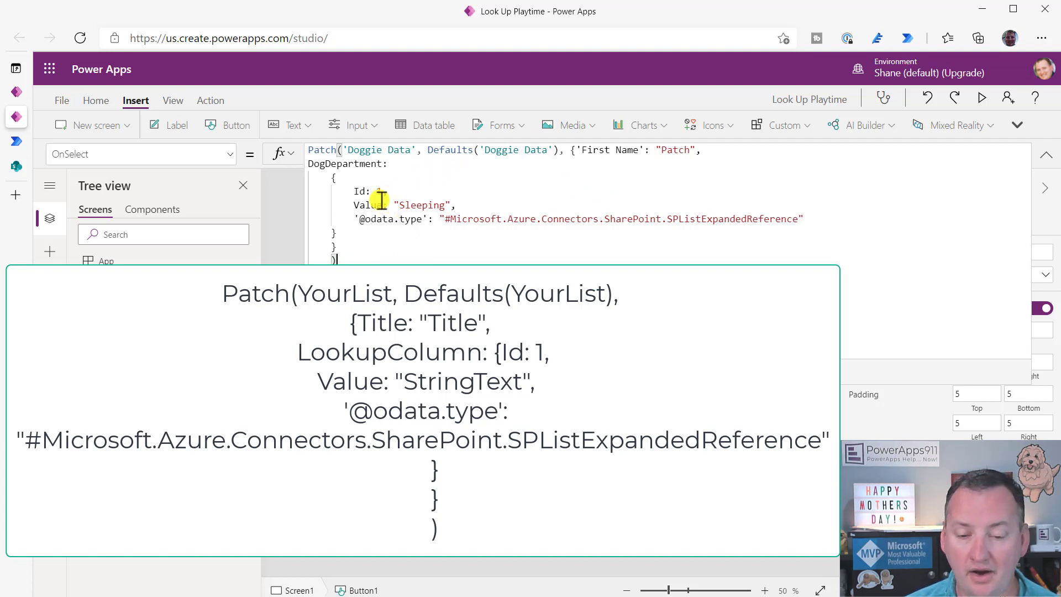
left_click_drag(352, 191, 475, 206)
left_click(577, 233)
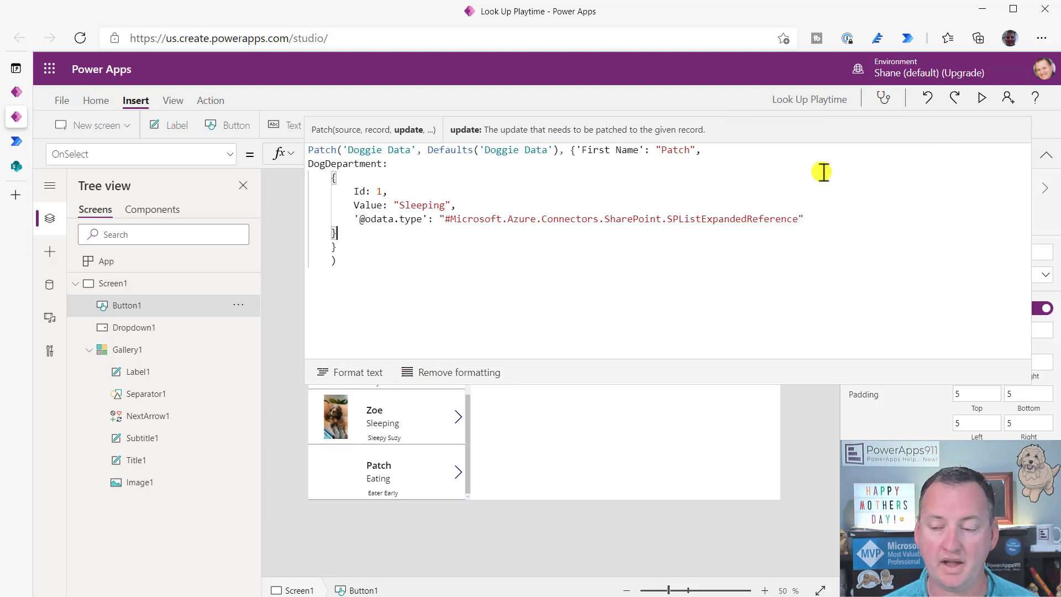
left_click(1046, 156)
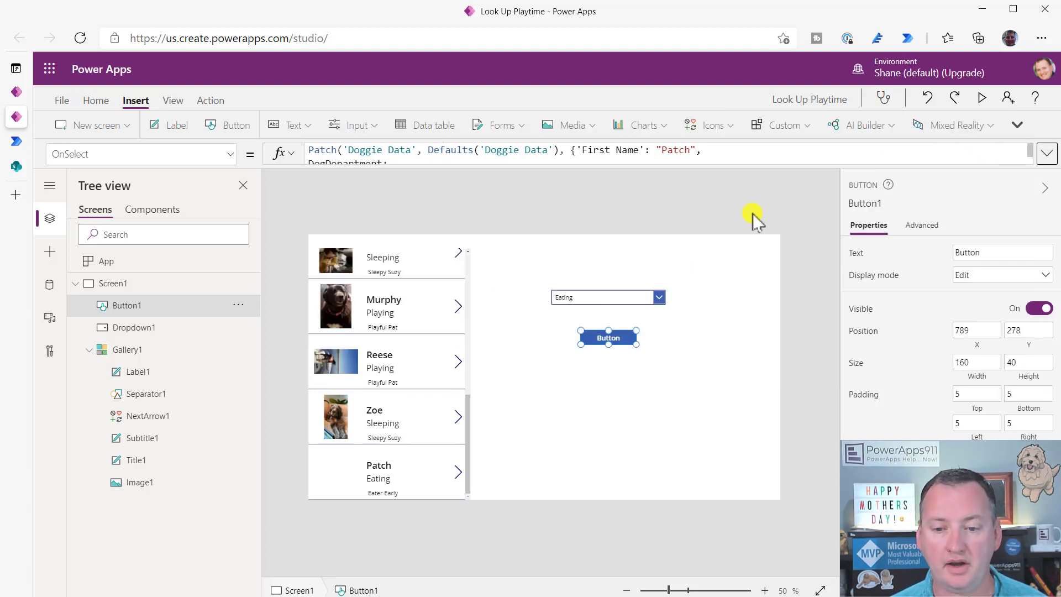
left_click(577, 412)
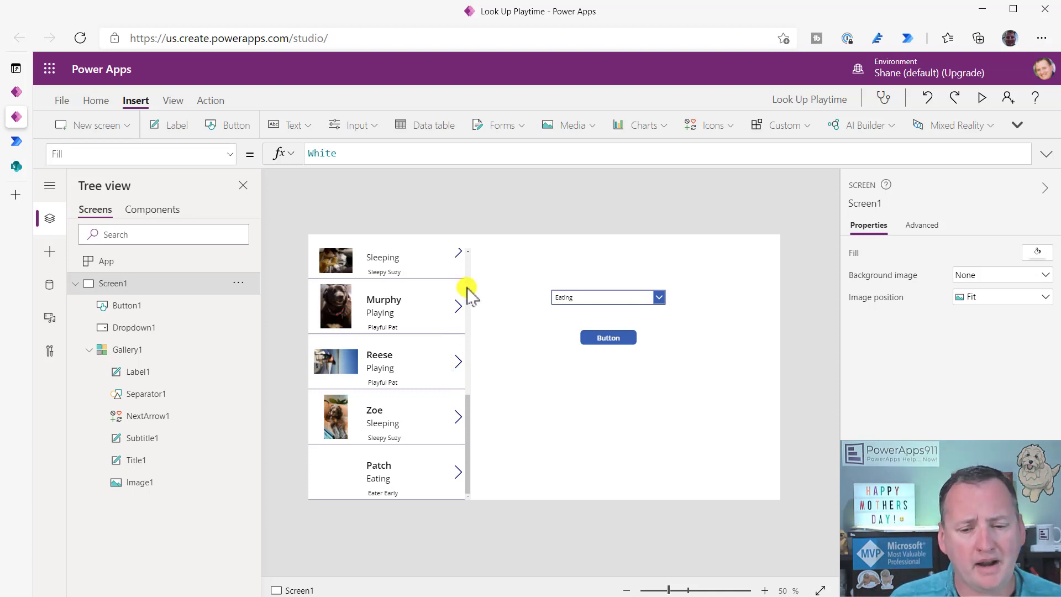
Step: Reopen the button's OnSelect formula, highlight the whole DogDepartment lookup record for review, and close the expanded formula
left_click(609, 336)
left_click_drag(504, 163, 503, 338)
left_click_drag(359, 243, 296, 177)
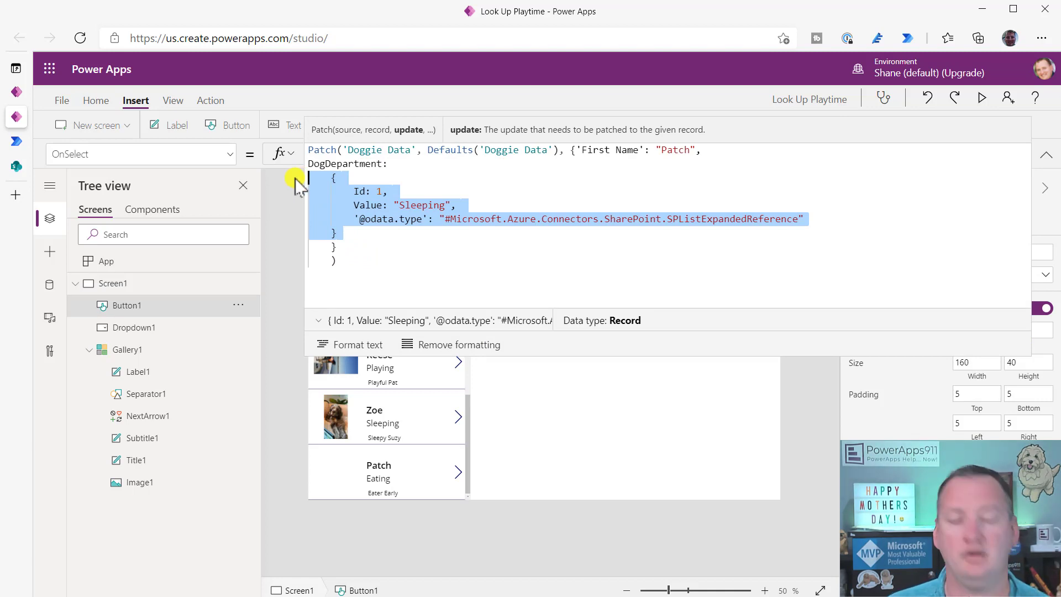
left_click_drag(524, 354, 543, 165)
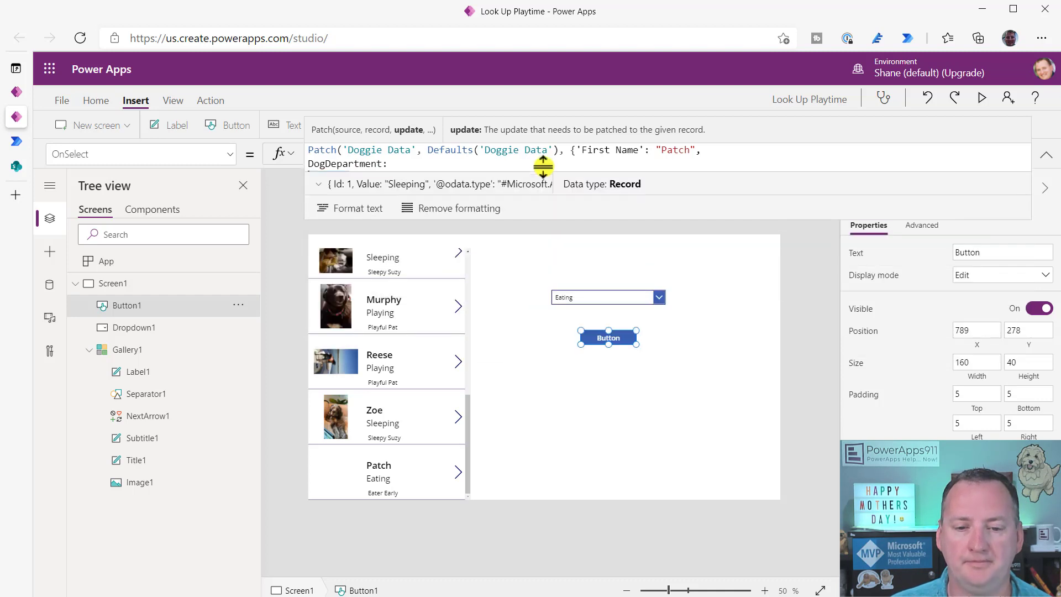
left_click(628, 390)
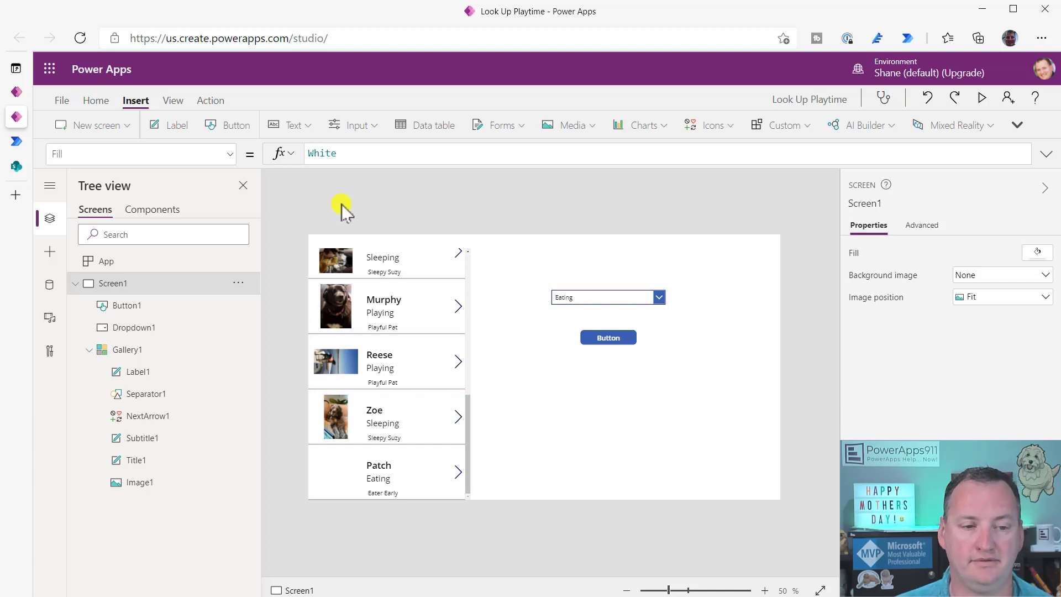
Step: Switch to Power Automate and create an unnamed instant cloud flow with the Manually trigger a flow trigger
mouse_move(21, 148)
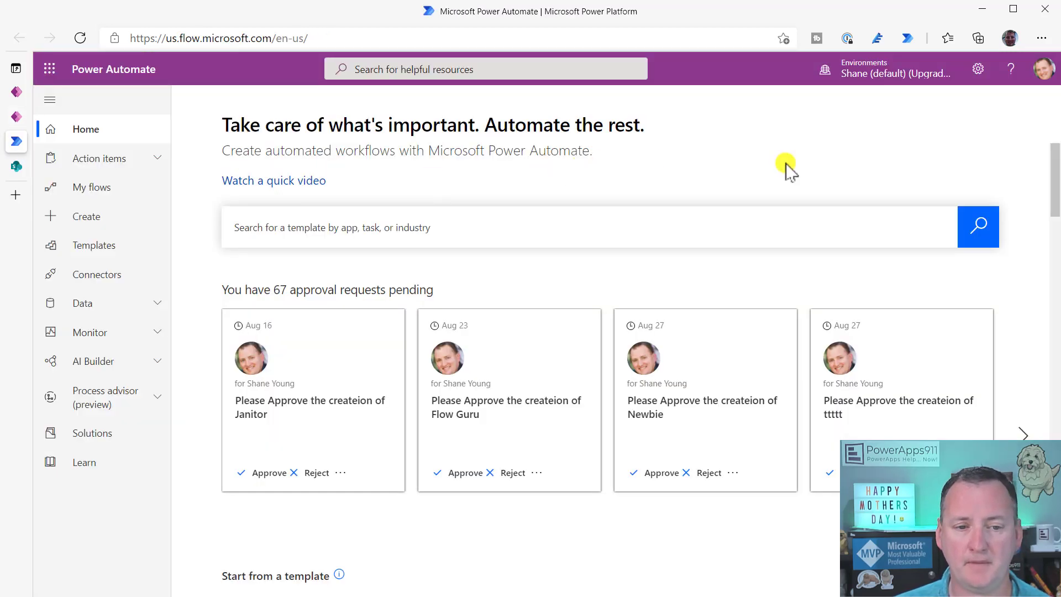
left_click(77, 221)
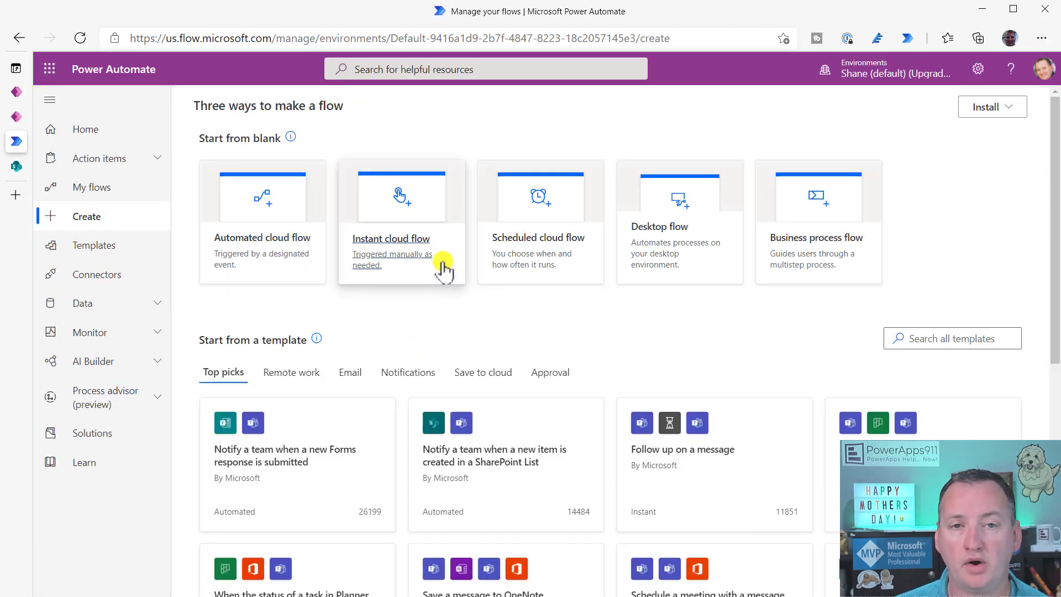
left_click(448, 259)
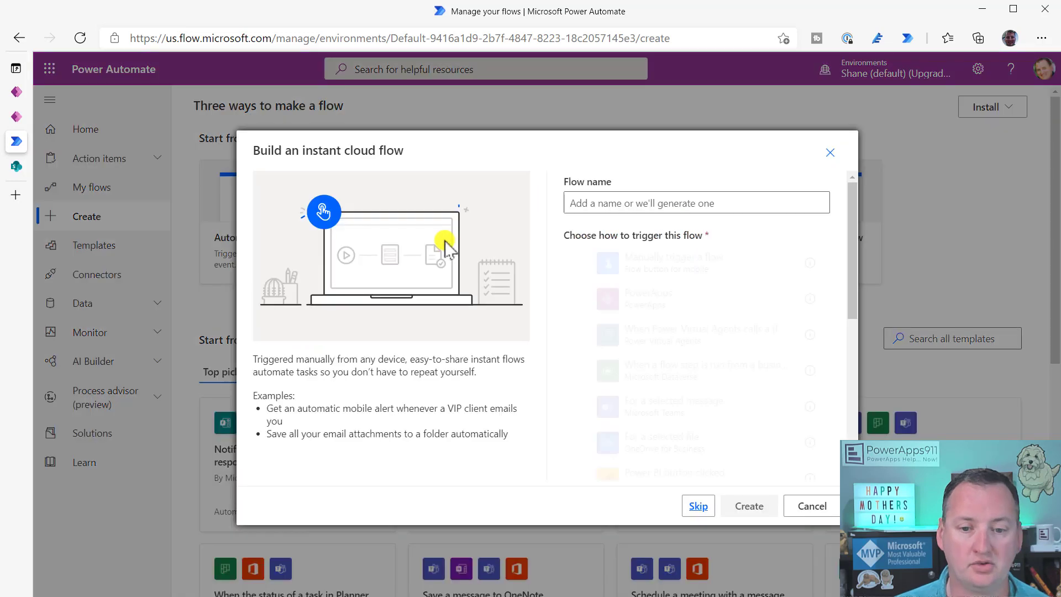
left_click(692, 263)
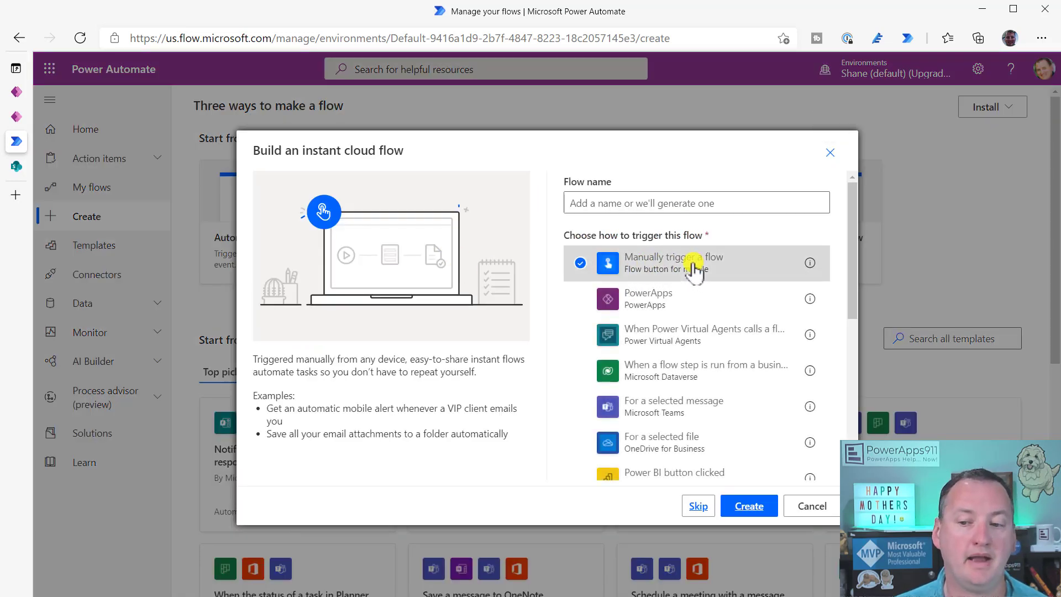
left_click(753, 507)
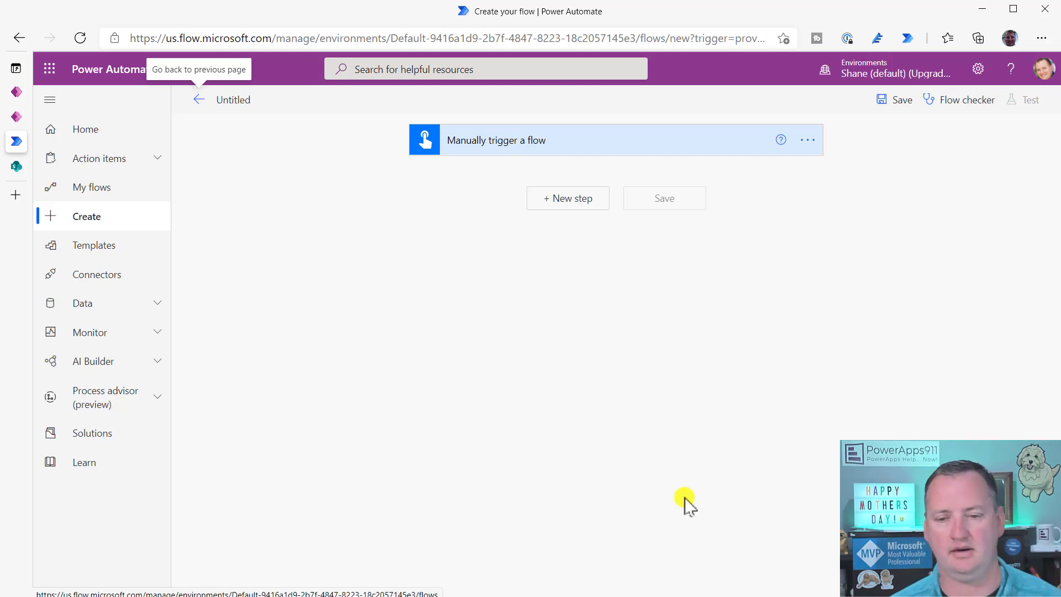
Step: Search the operations for "get" and add the SharePoint Get items action as the flow's next step
left_click(573, 200)
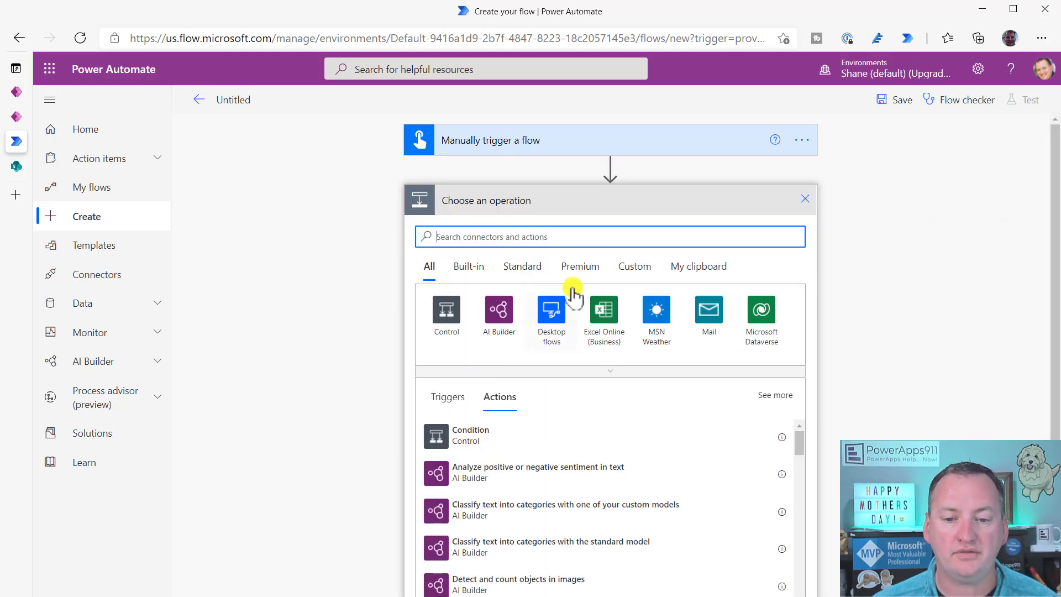
type("get")
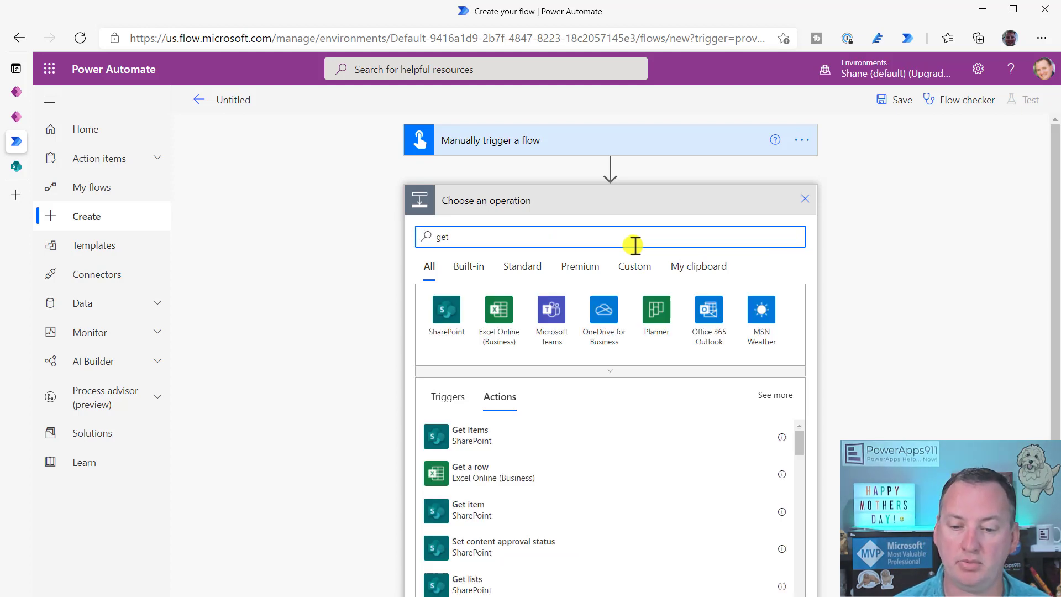
left_click(497, 437)
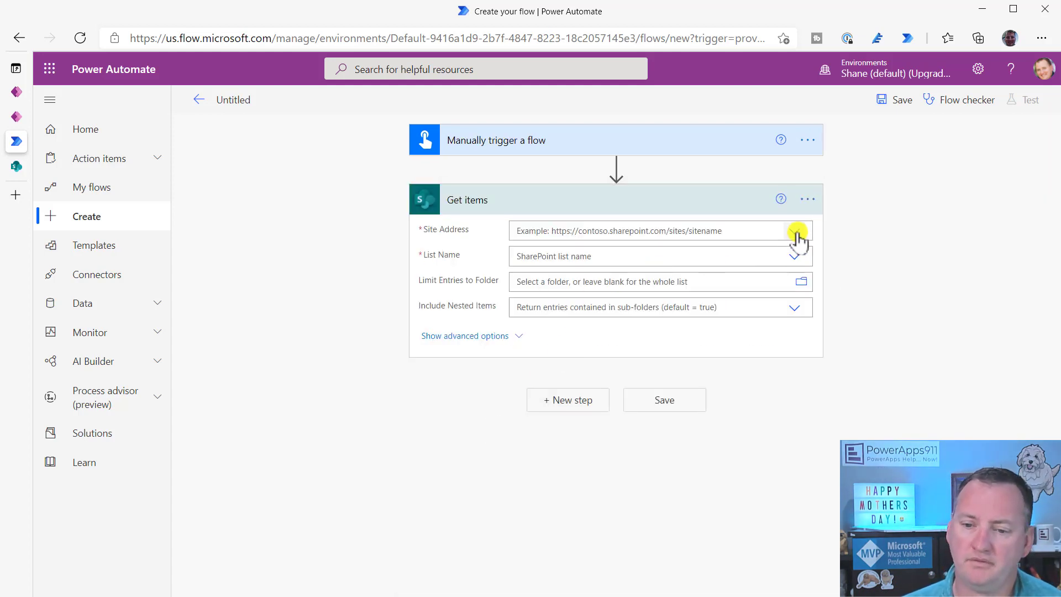
Step: Set Get items to the SharePoint Class site and the Doggie Data list, and expand its advanced options to reach Filter Query
left_click(795, 232)
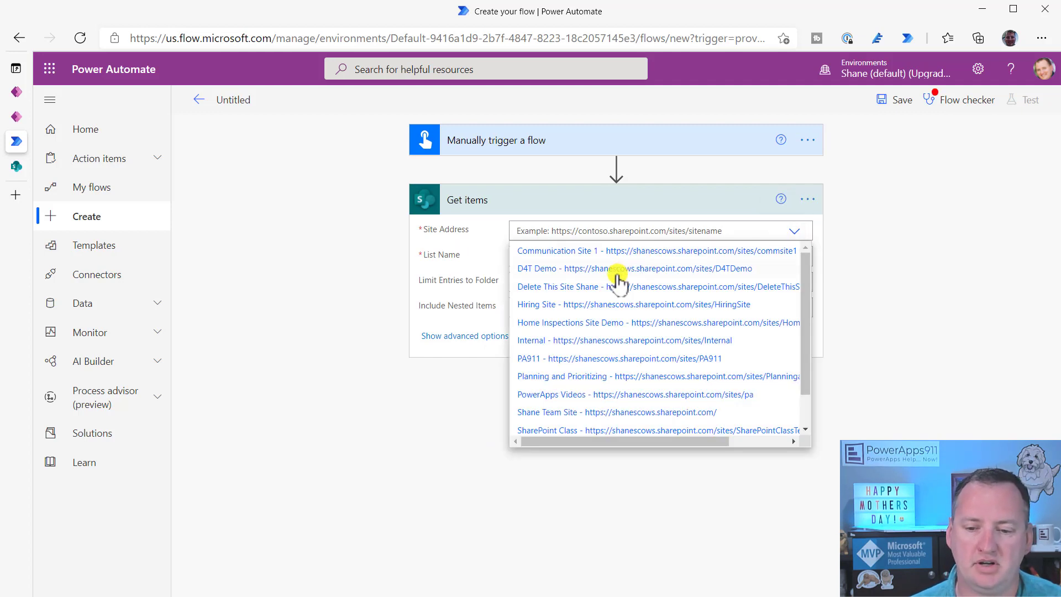
scroll(613, 332, "down", 2)
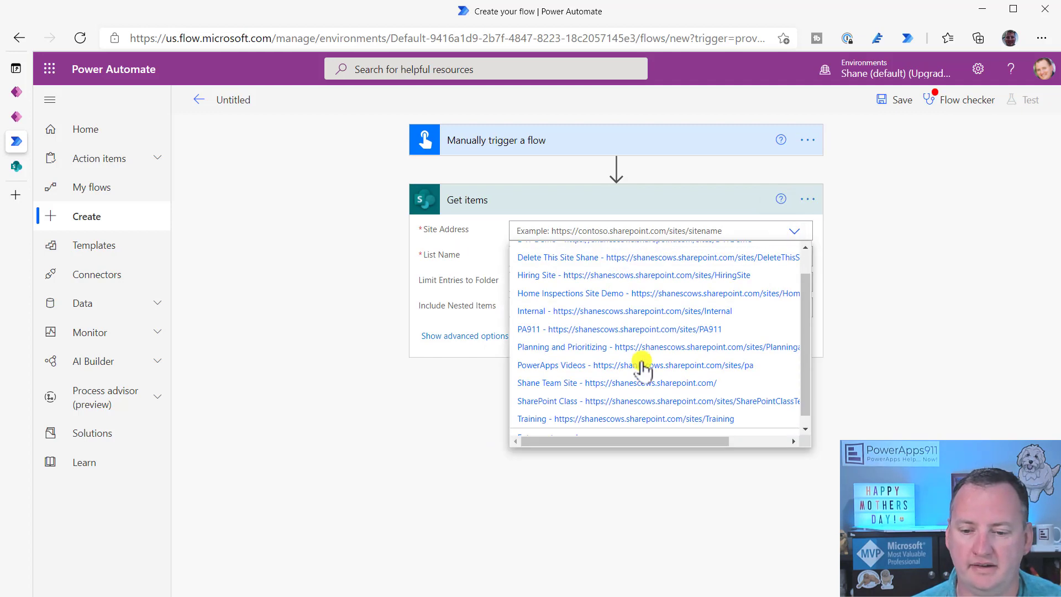
left_click(664, 402)
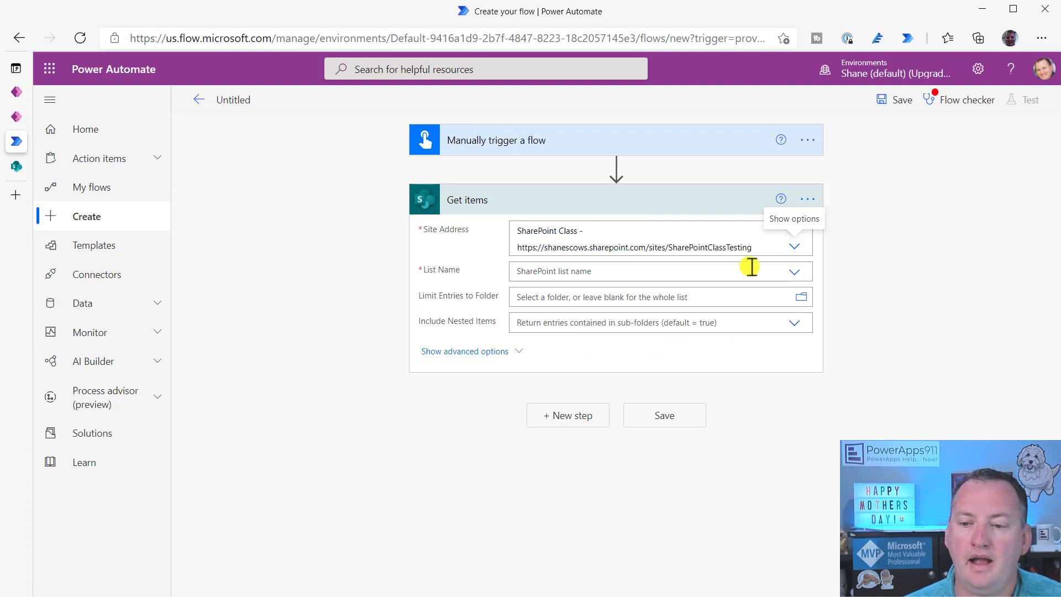
left_click(797, 274)
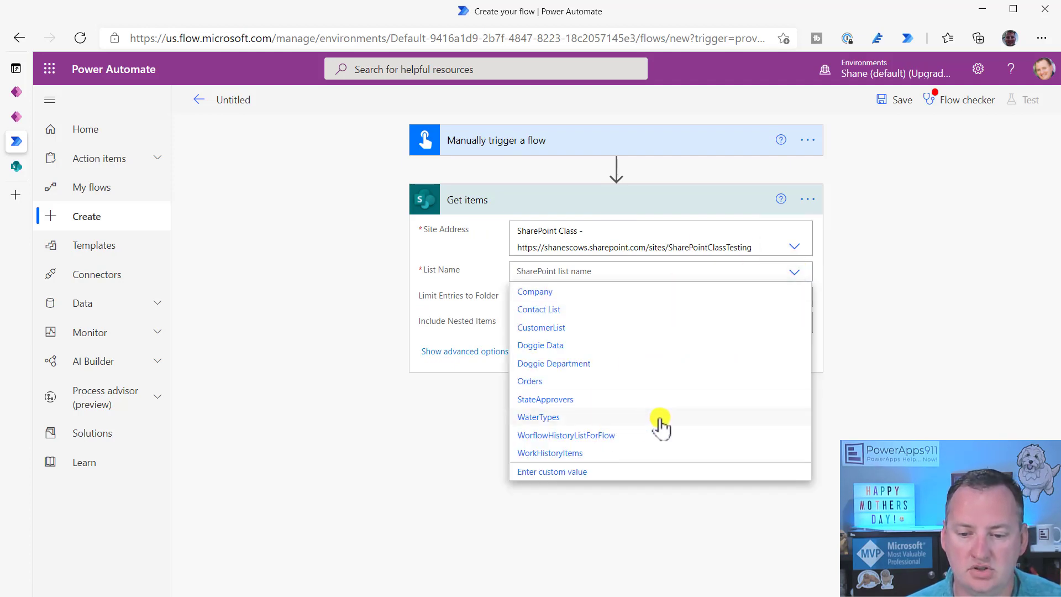
left_click(562, 346)
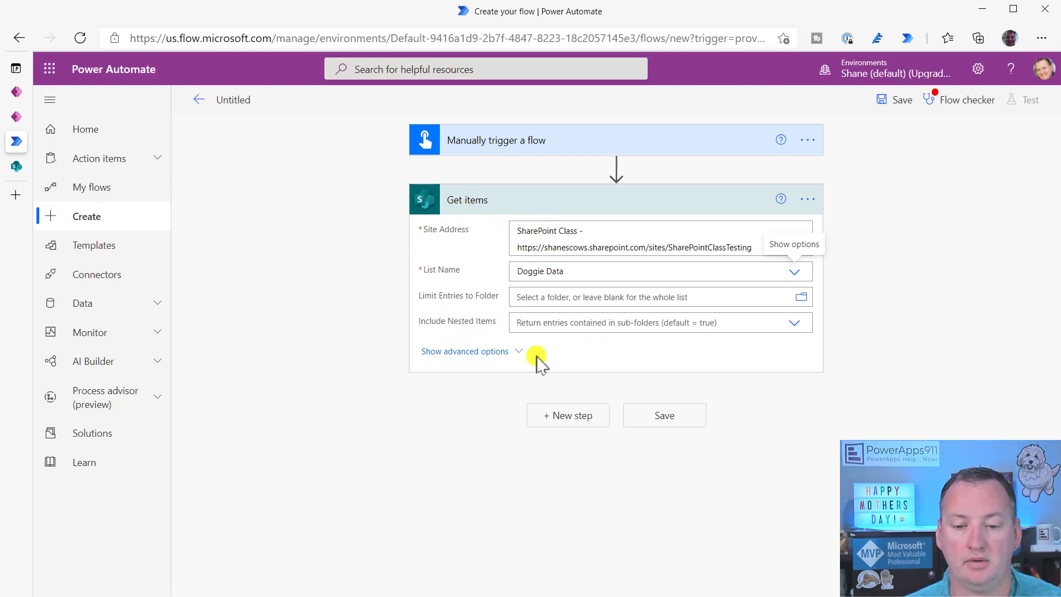
left_click(519, 353)
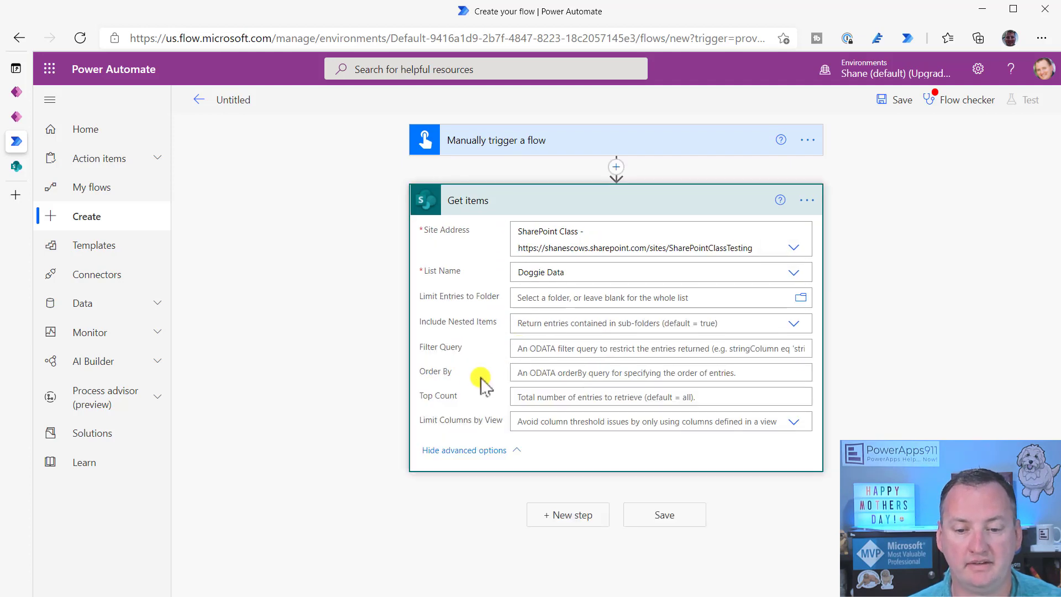
left_click(536, 350)
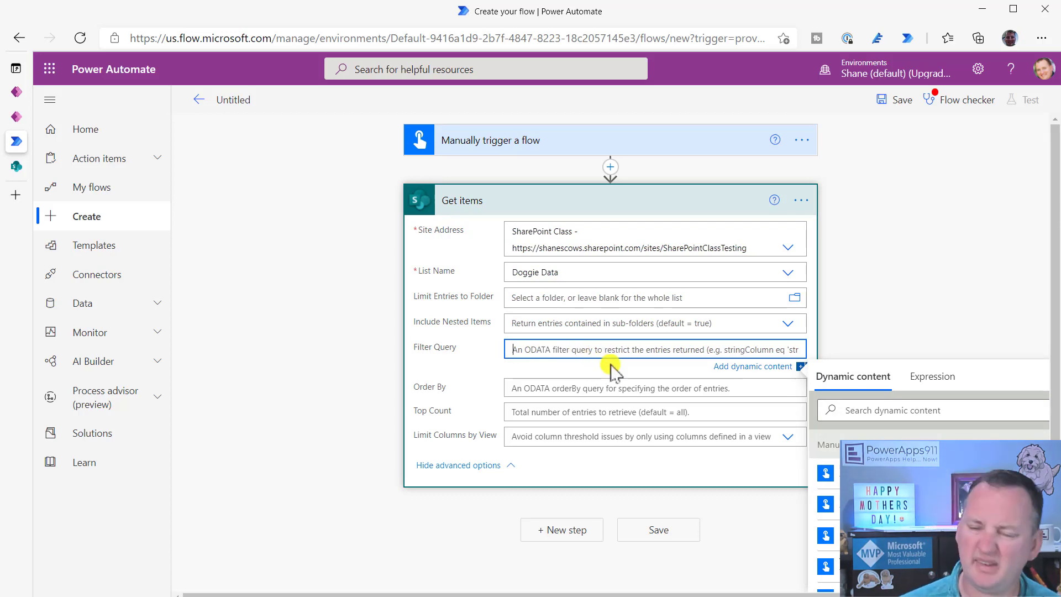
Step: Switch to SharePoint and open the Doggie Data list settings to check the DogDepartment column's field name
left_click(25, 167)
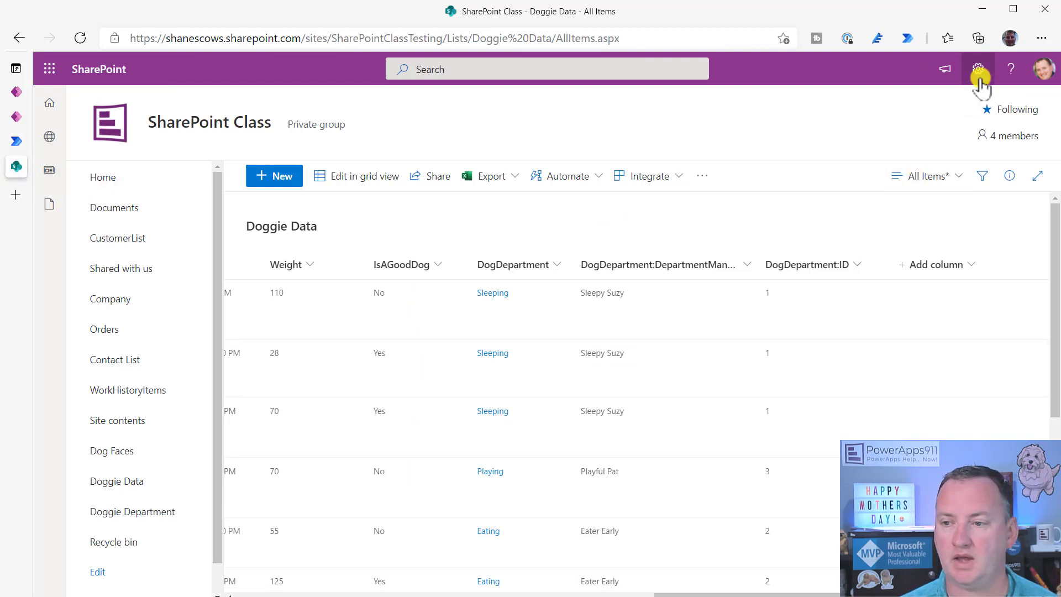
left_click(978, 75)
left_click(874, 213)
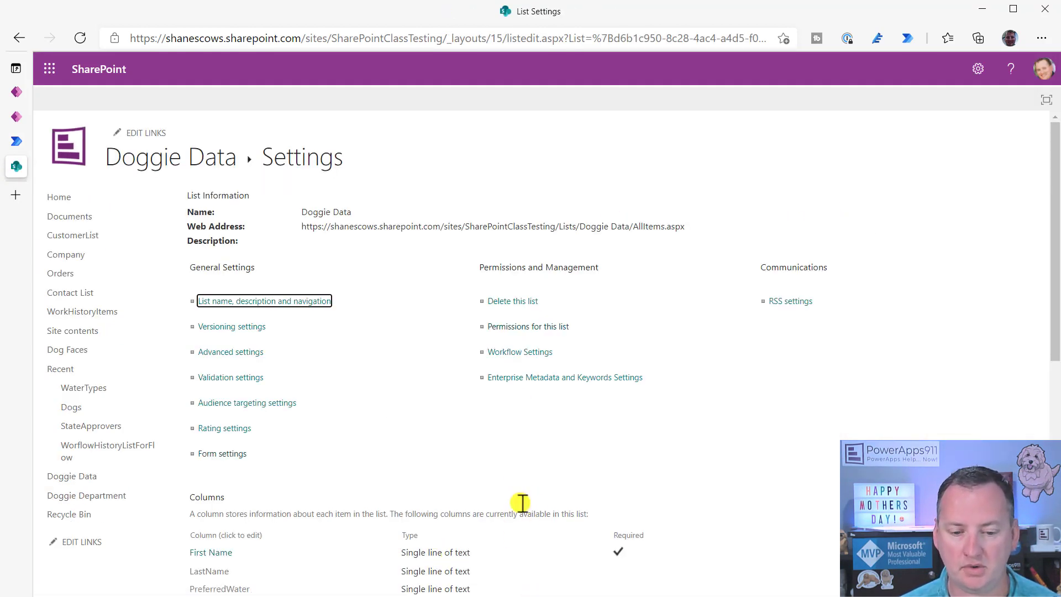
scroll(514, 481, "down", 6)
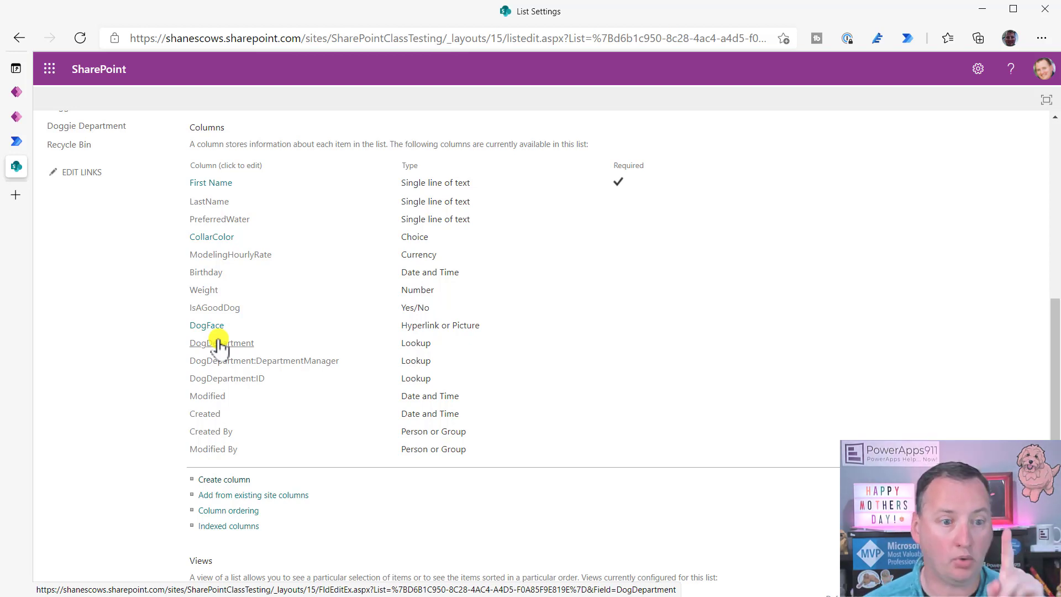
Step: Return to the Power Automate flow, set the Get items filter query to DogDepartment eq 1, and save the flow
left_click(17, 141)
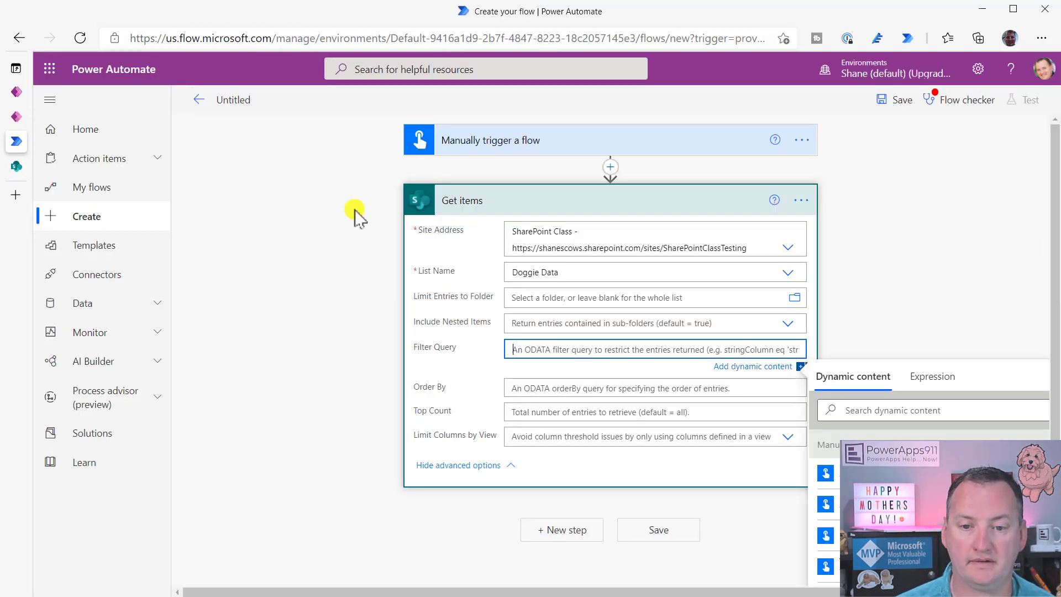
left_click(580, 348)
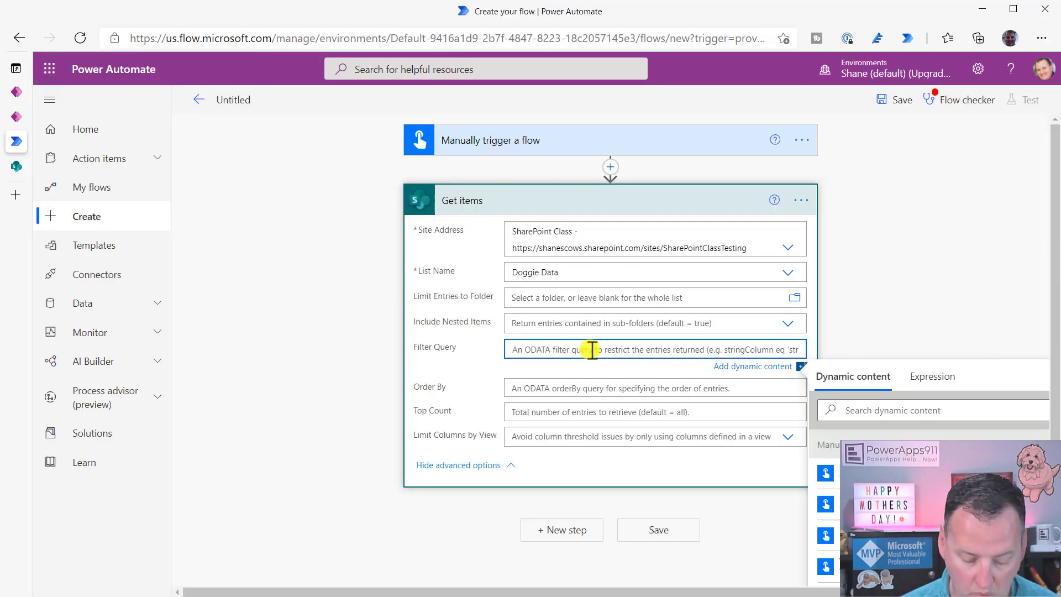
type("DogDepartment eq")
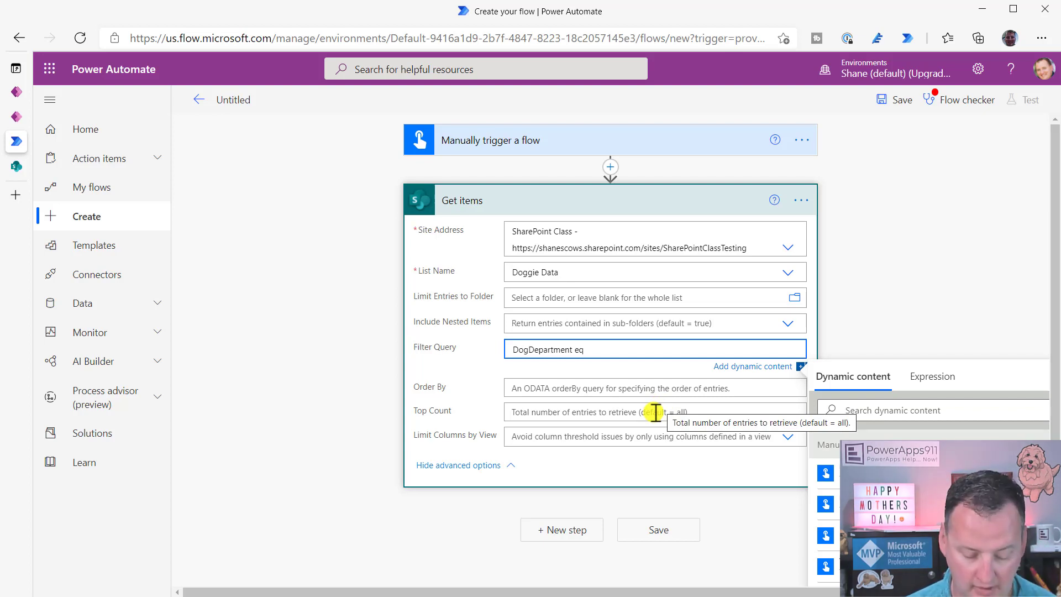
type("1")
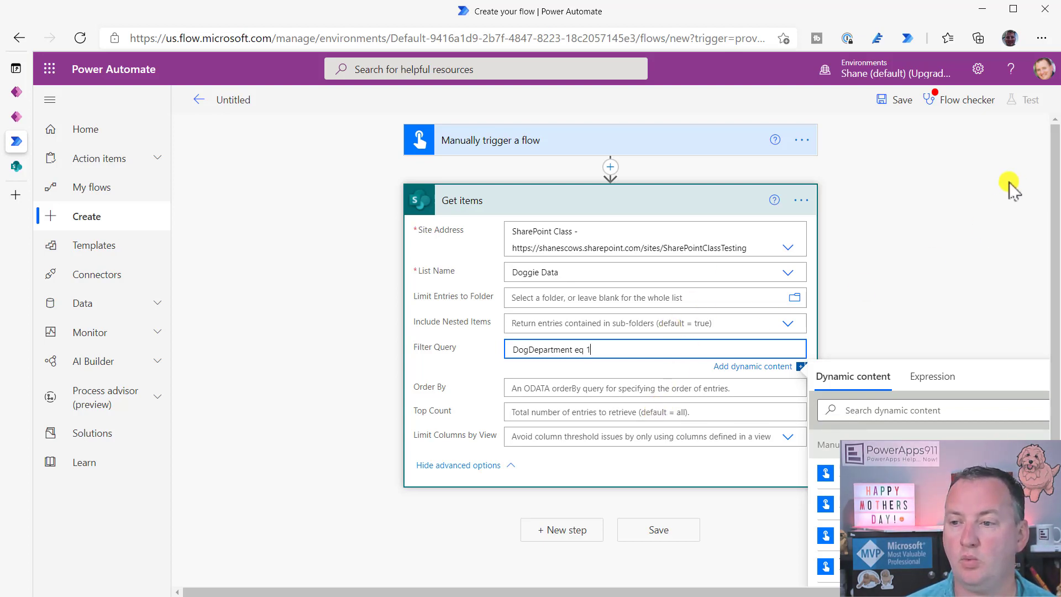
left_click(896, 100)
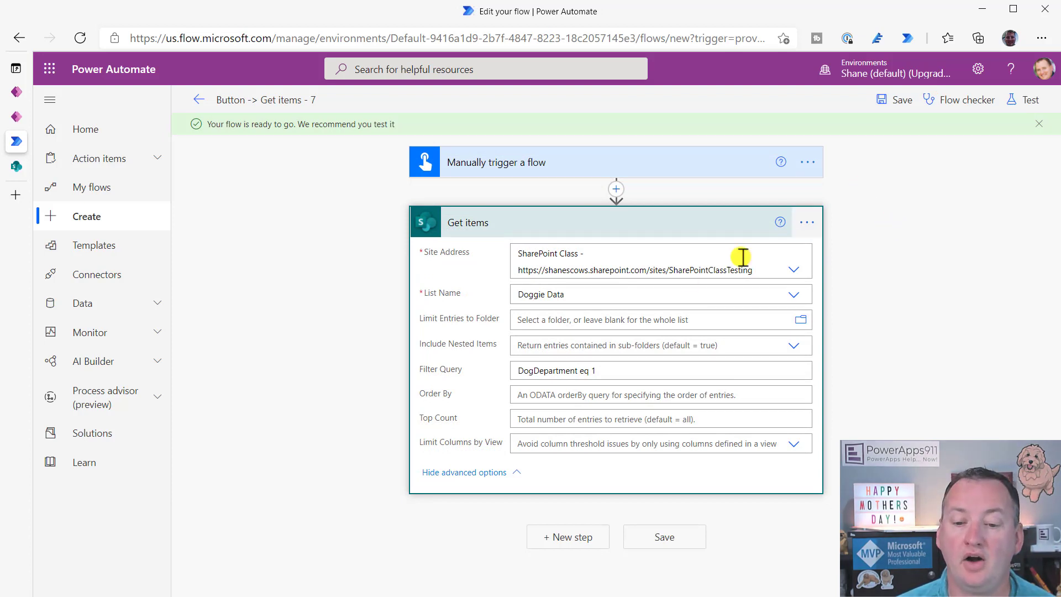
Step: Save and run a manual test of the flow, and inspect the Get items inputs in the run, including the filter query
left_click(1031, 105)
left_click(874, 136)
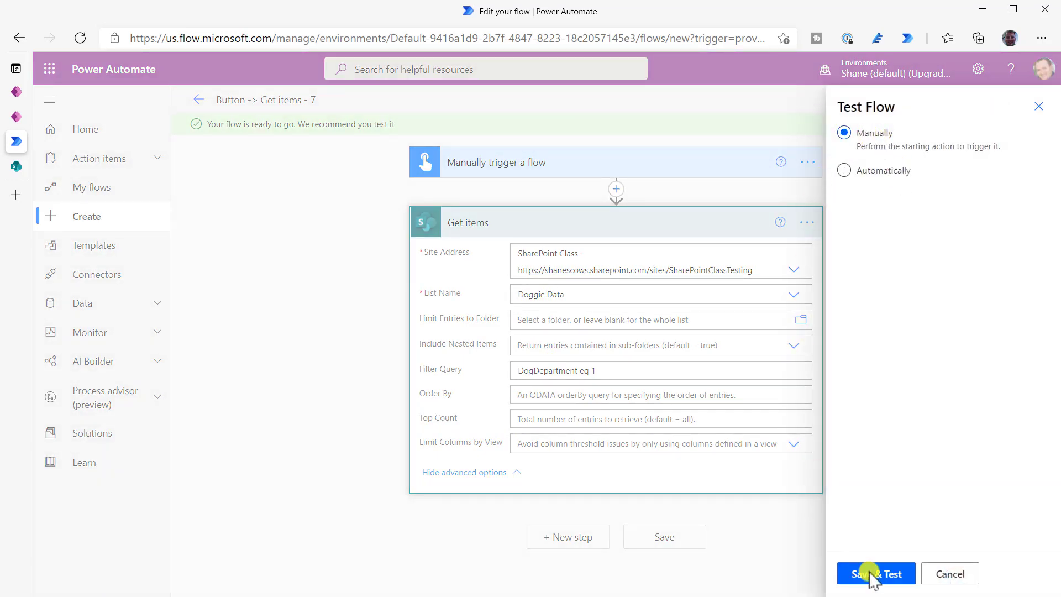
left_click(888, 580)
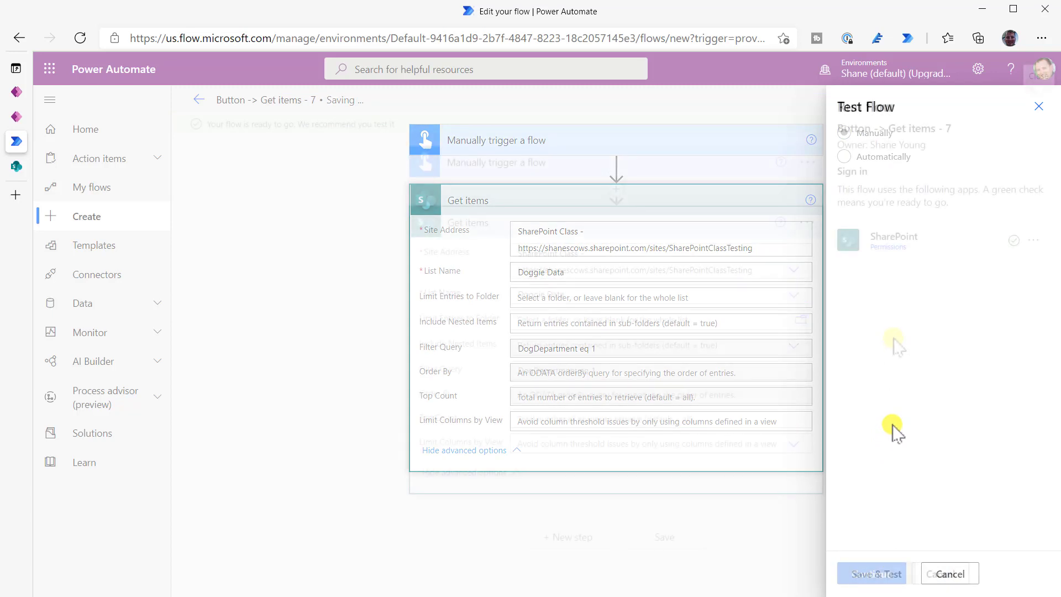
left_click(890, 576)
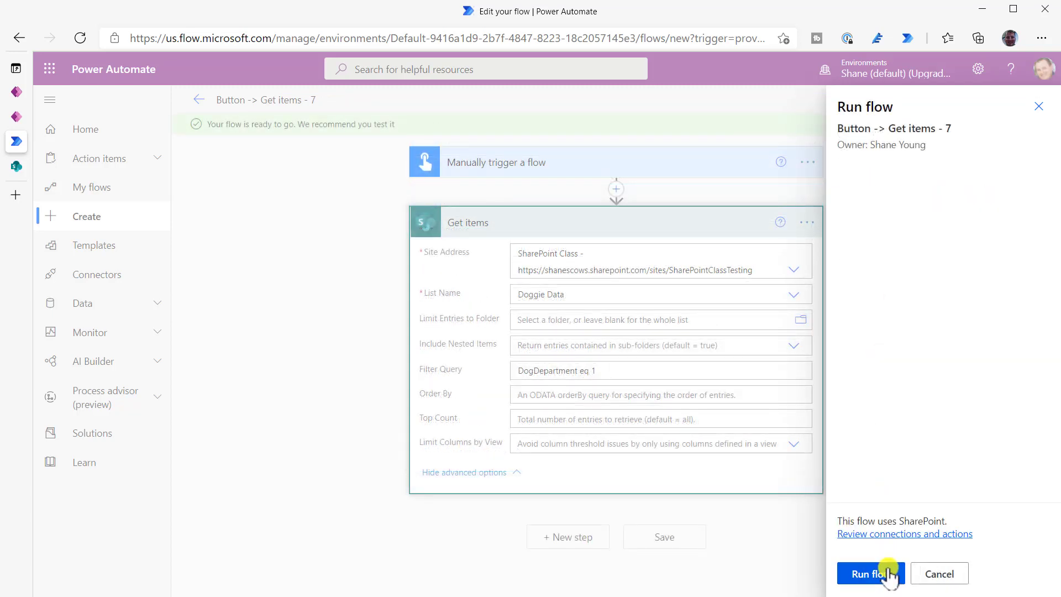
left_click(885, 575)
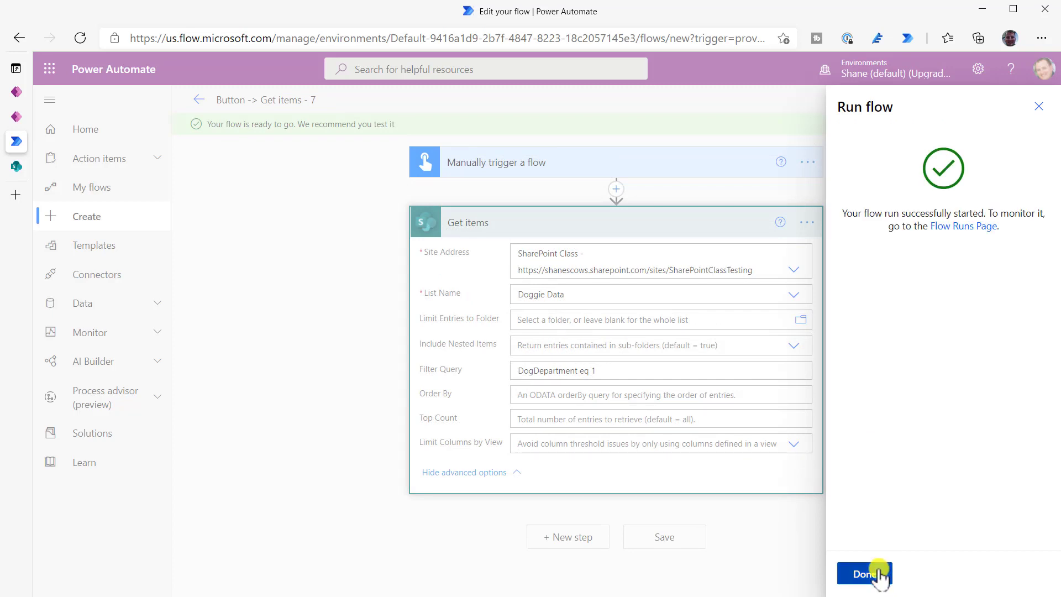
left_click(879, 572)
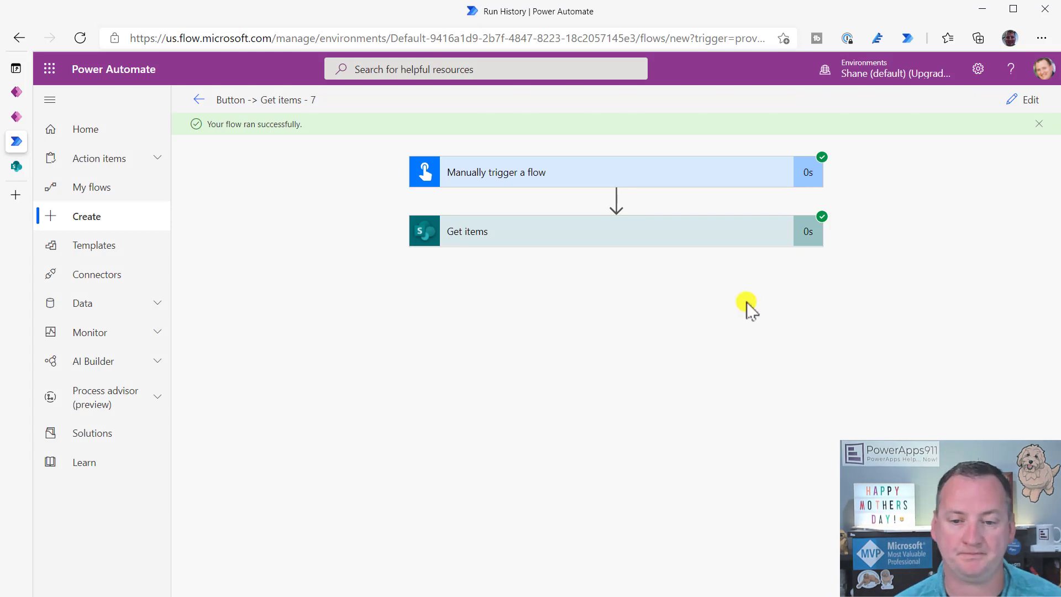
left_click(659, 239)
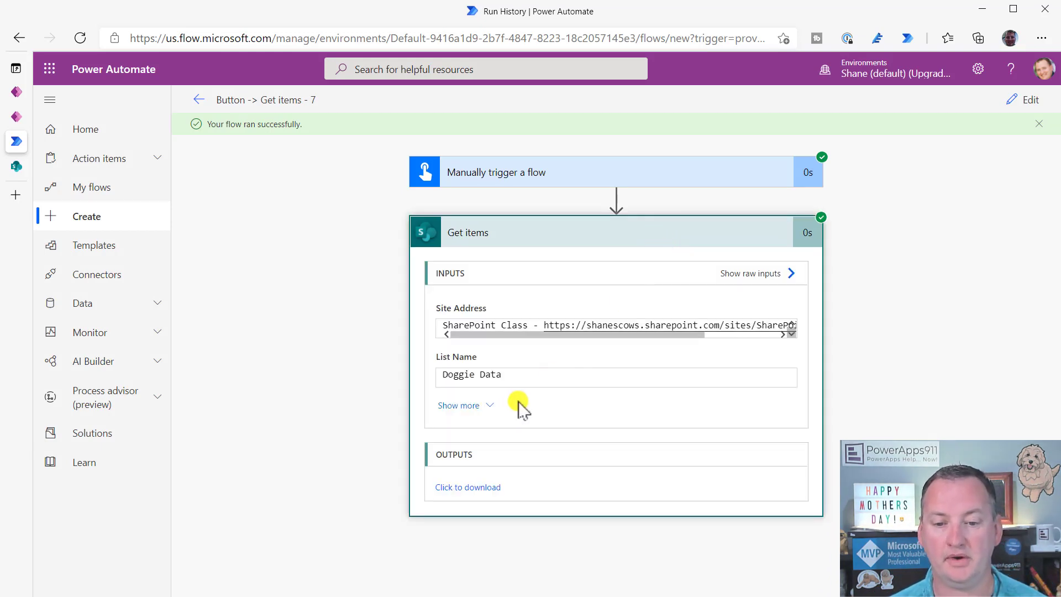
left_click(494, 404)
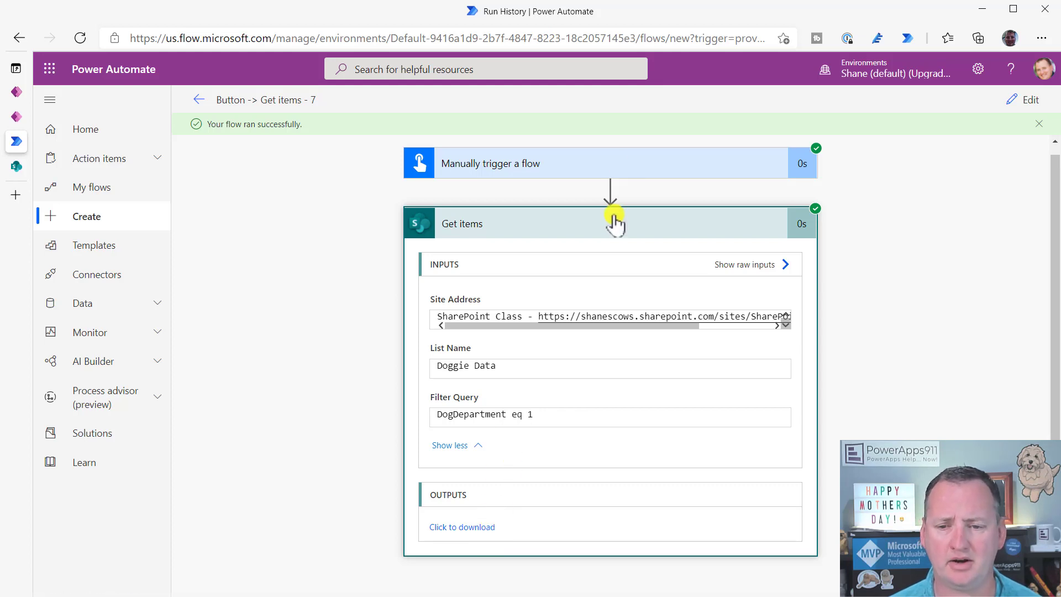
Step: Reopen the flow for editing and add a Compose data operation after Get items
left_click(1022, 99)
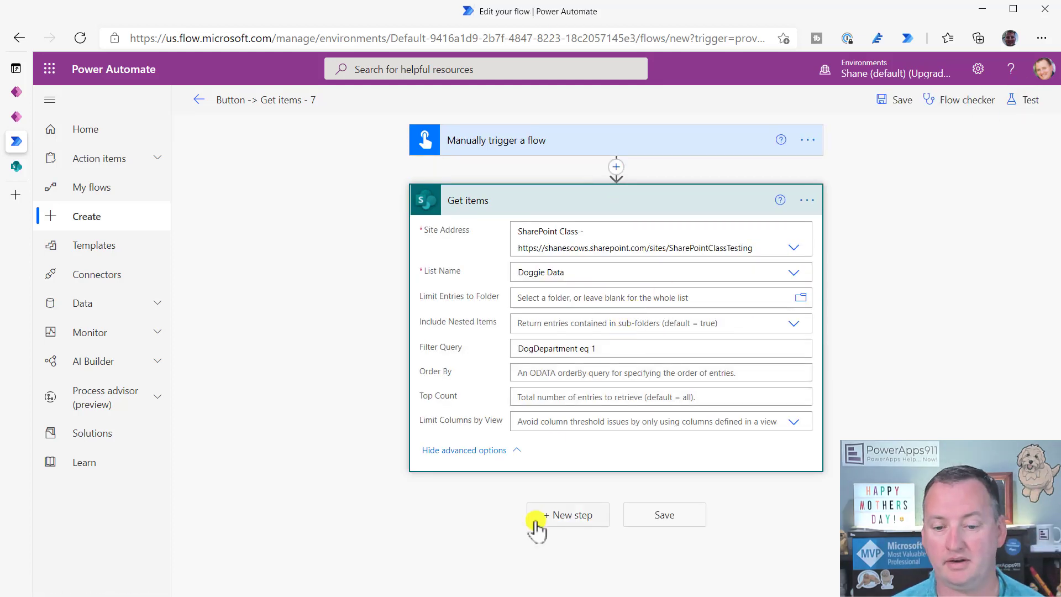
left_click(578, 514)
type("compose")
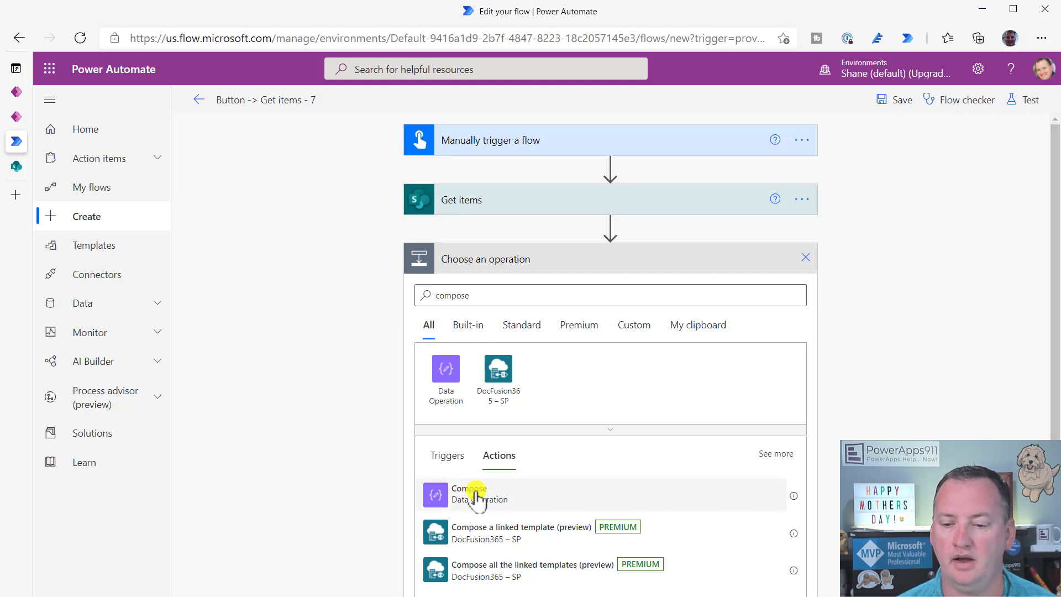
left_click(475, 492)
Step: Set the Compose input to a length() expression wrapping the value output of Get items
left_click(694, 288)
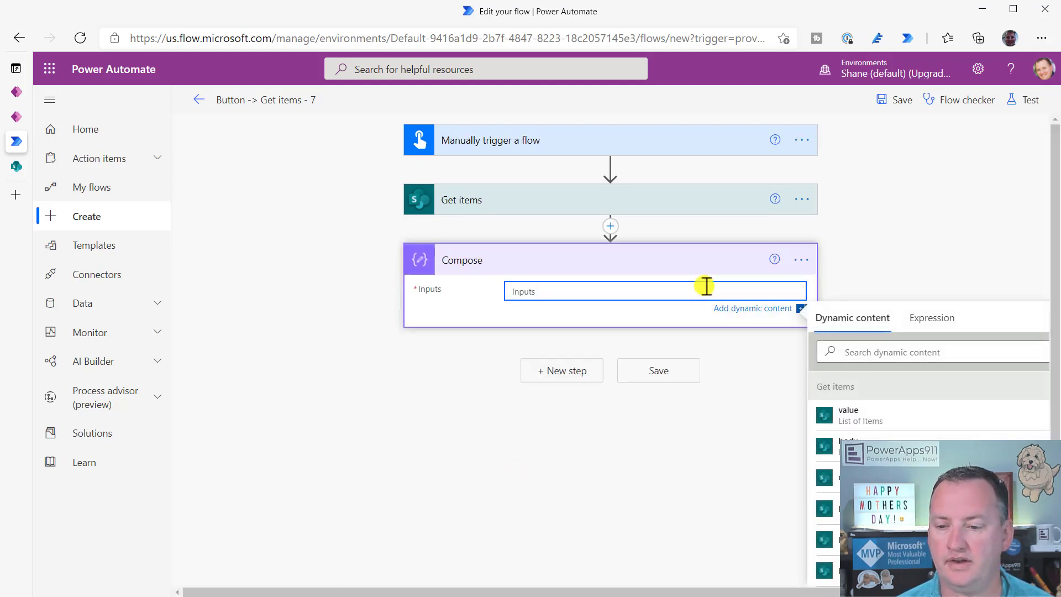
left_click(952, 326)
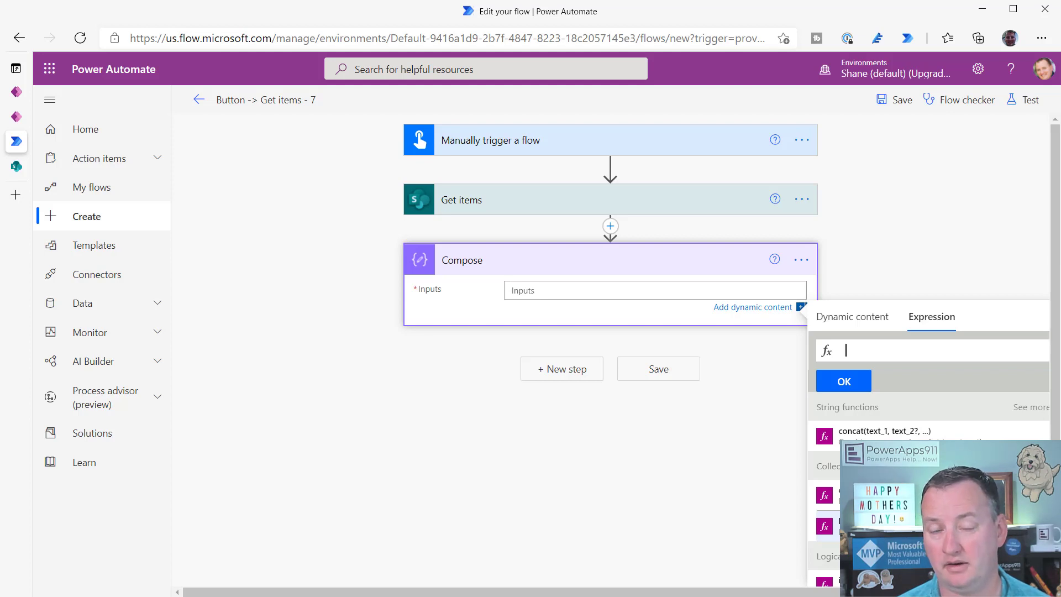
type("length()")
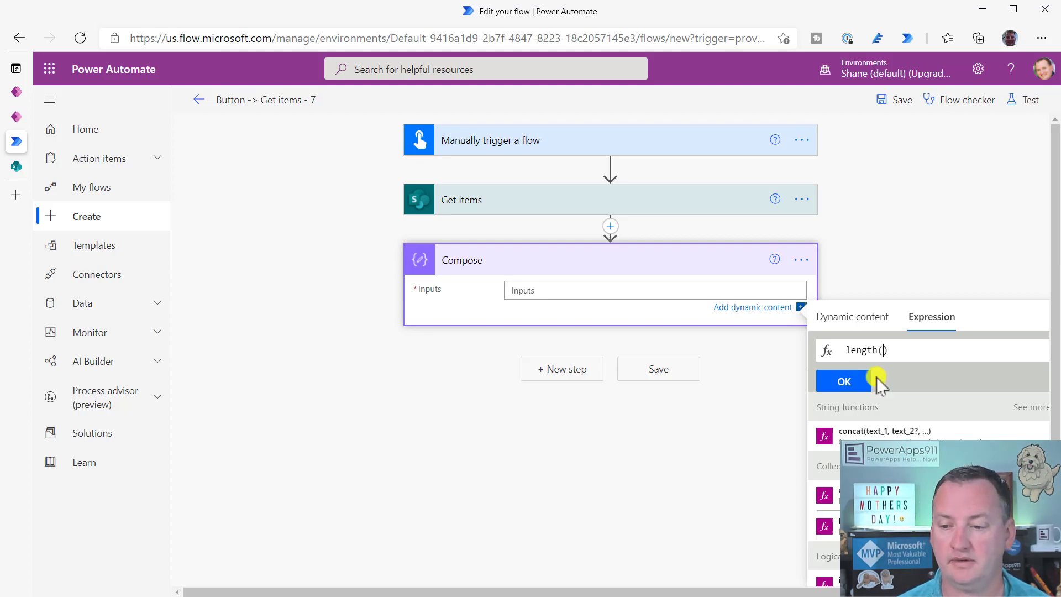
left_click(866, 325)
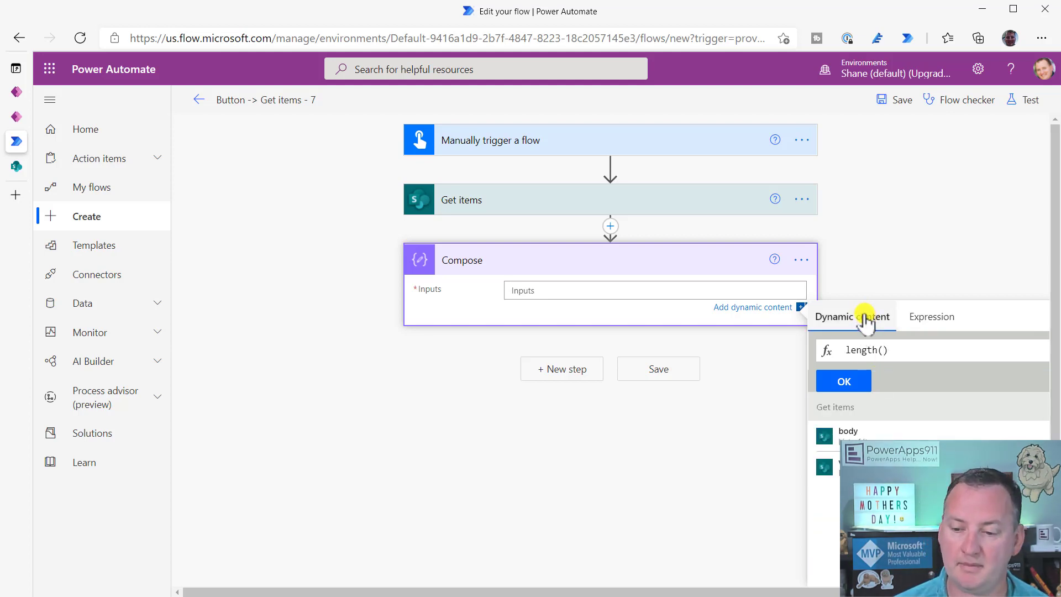
left_click(863, 467)
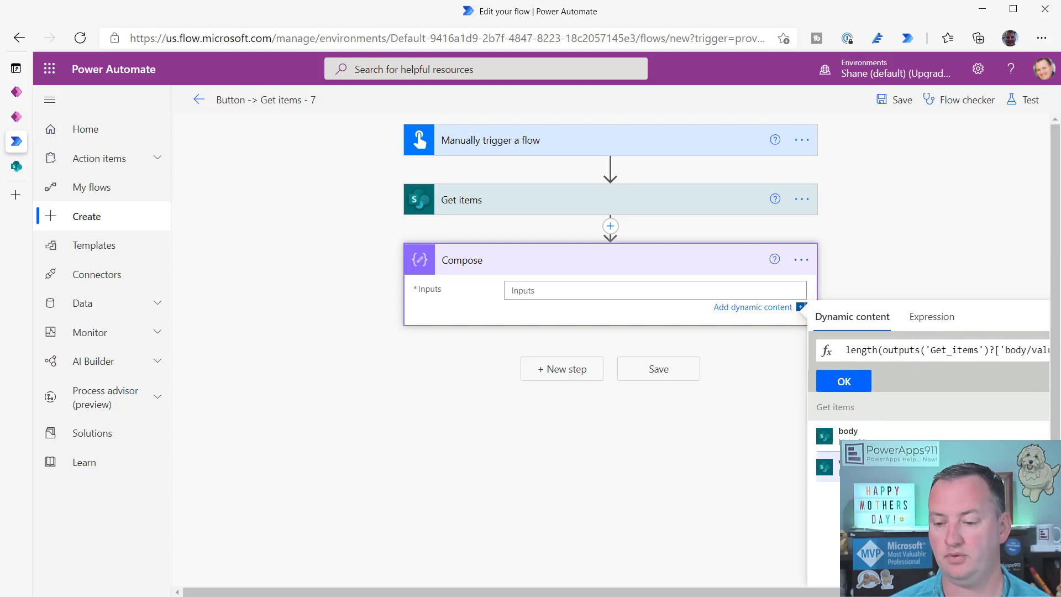
left_click(845, 380)
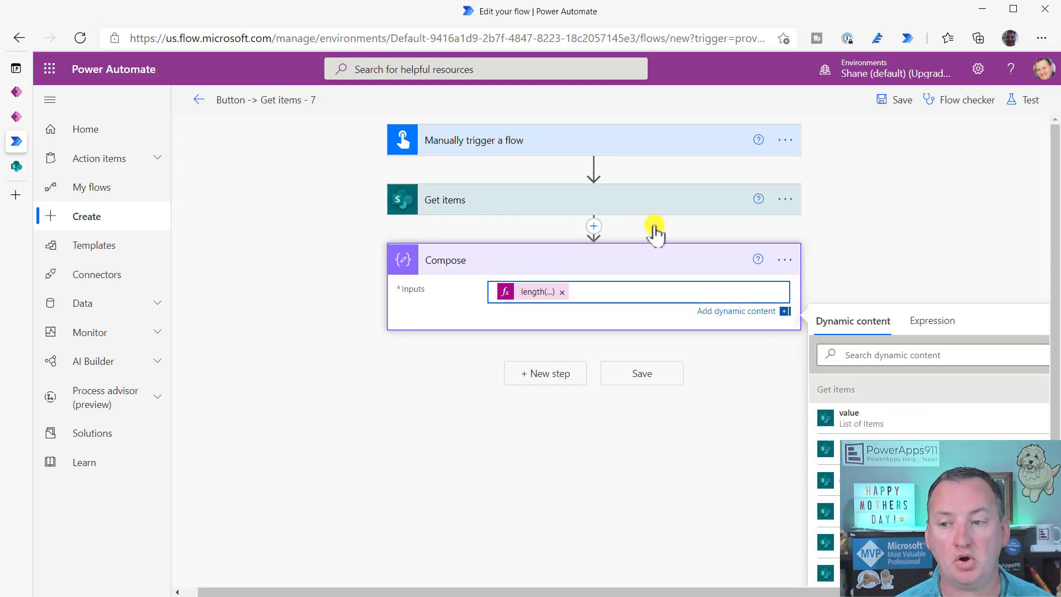
Step: Test the flow automatically with the recently used trigger from the last successful run, and inspect the Compose output
left_click(1027, 100)
left_click(883, 172)
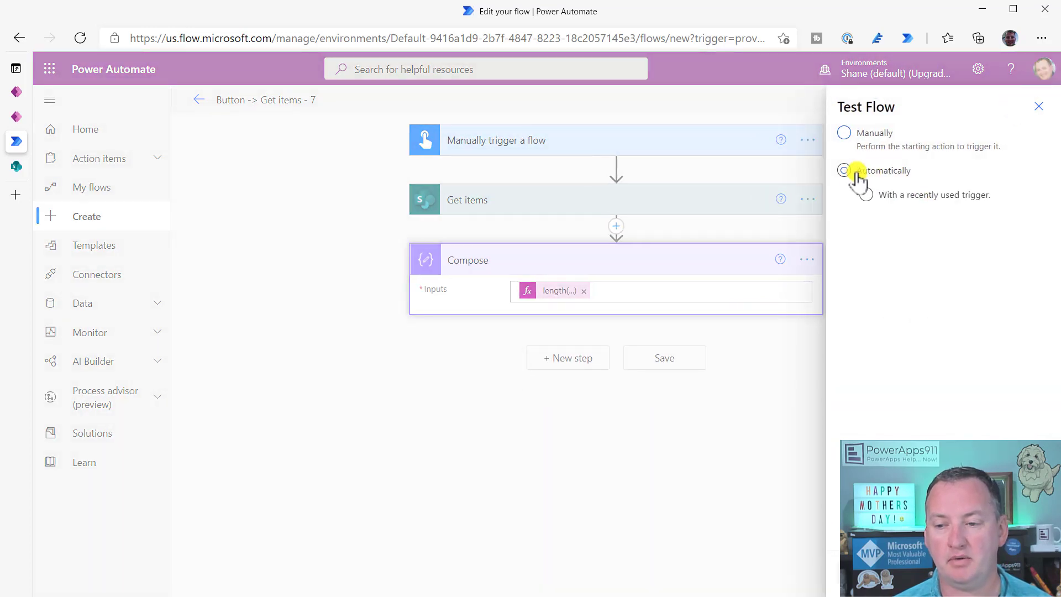
left_click(877, 222)
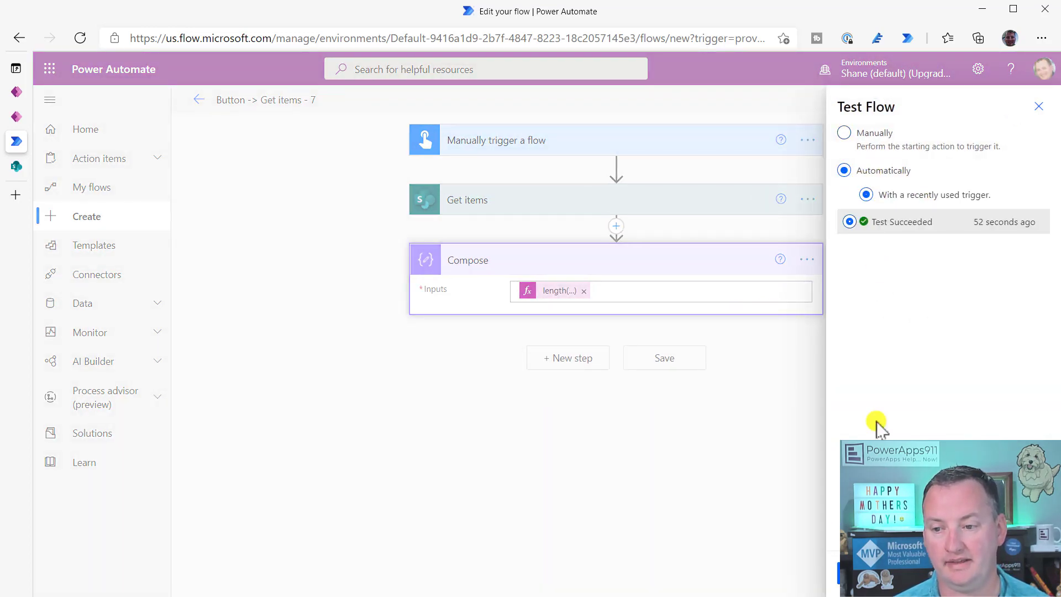
left_click(864, 573)
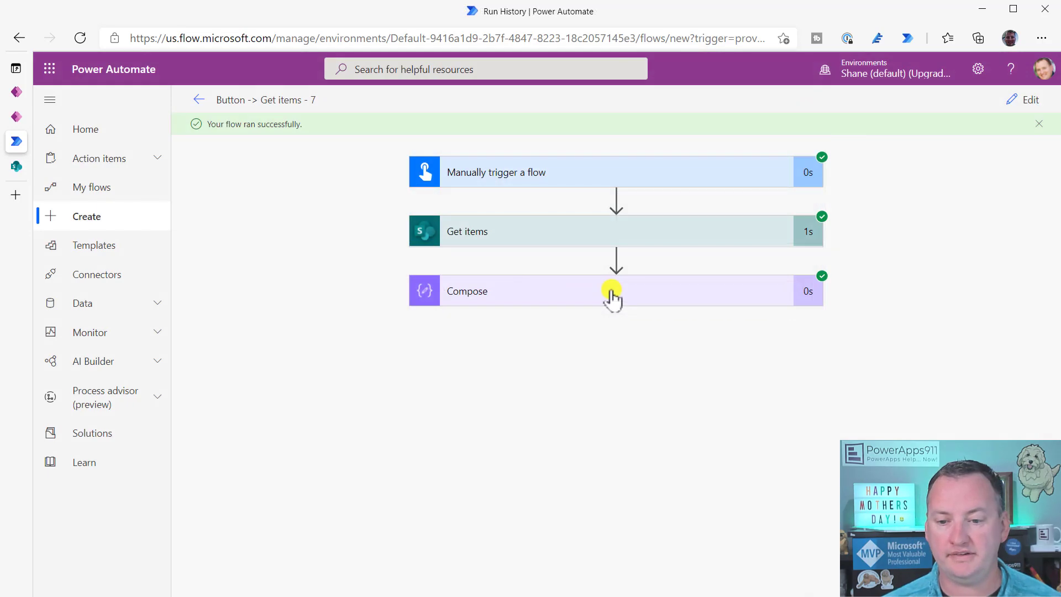
left_click(613, 299)
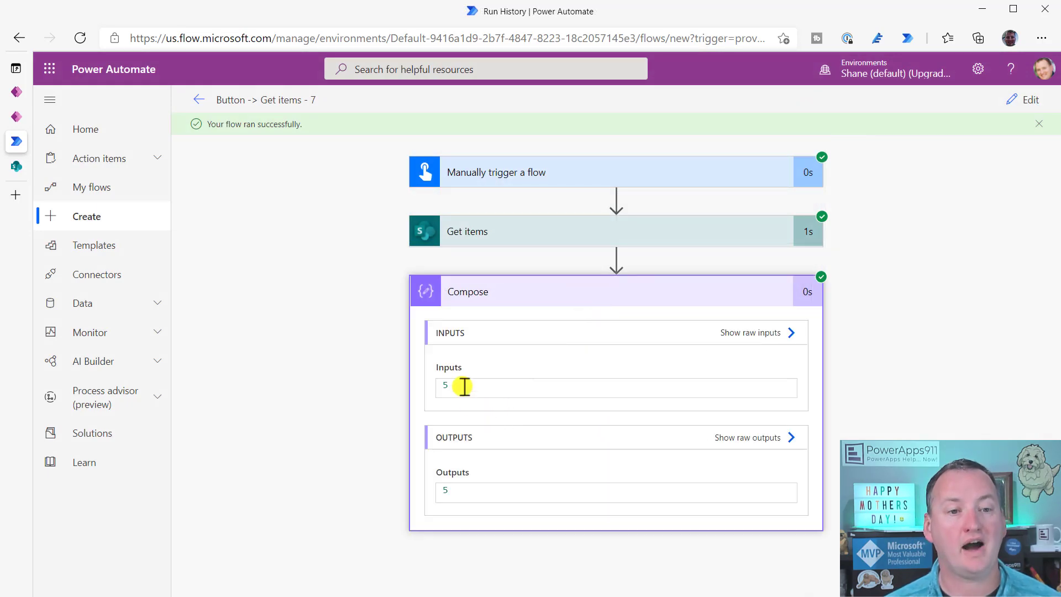
Step: Switch to SharePoint and open the Doggie Data list to check its items' DogDepartment values
left_click(16, 167)
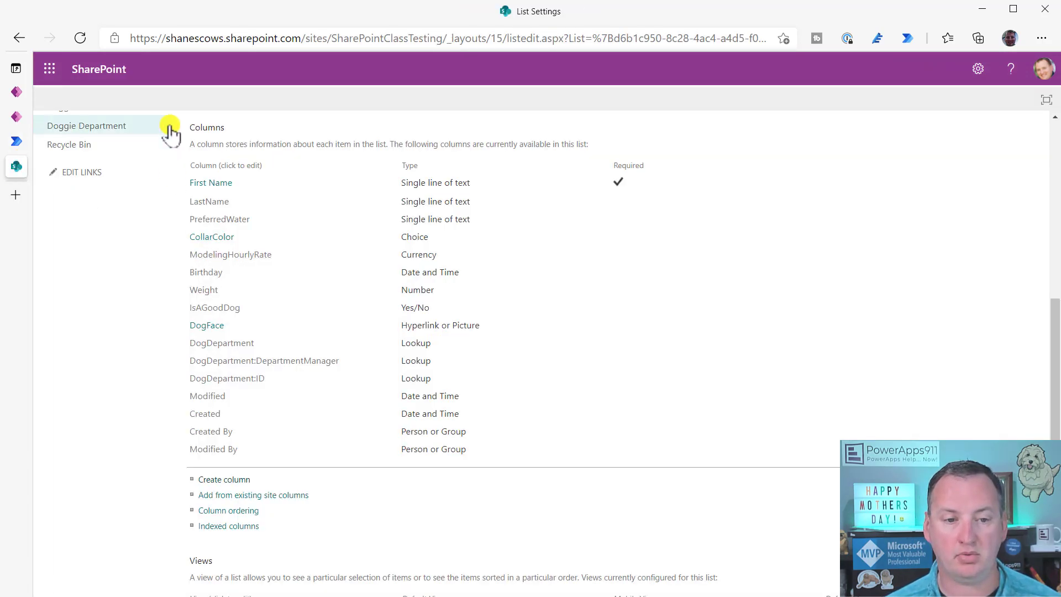
left_click(208, 160)
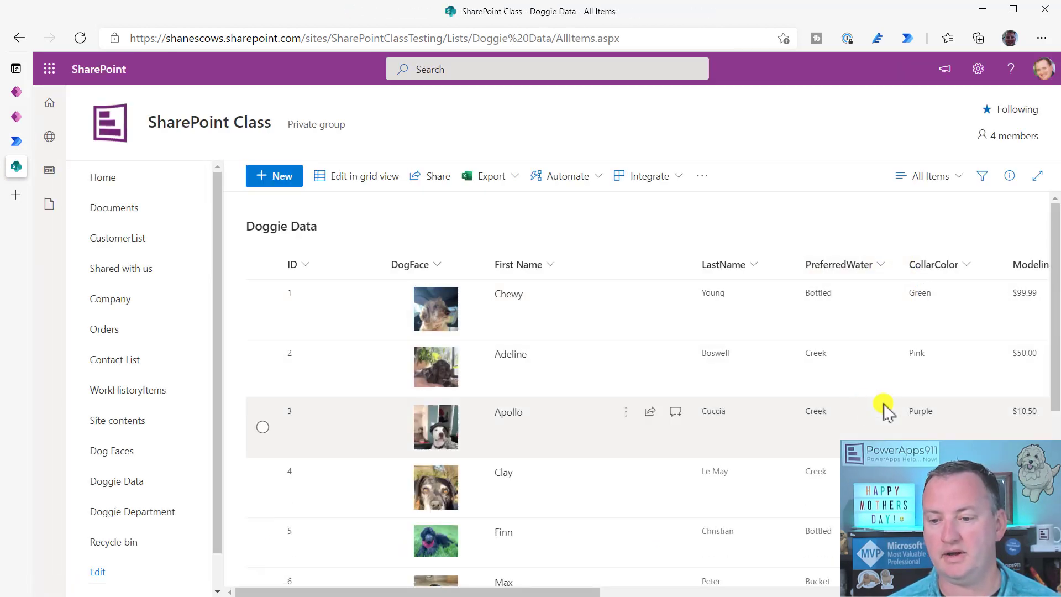
left_click_drag(569, 591, 815, 587)
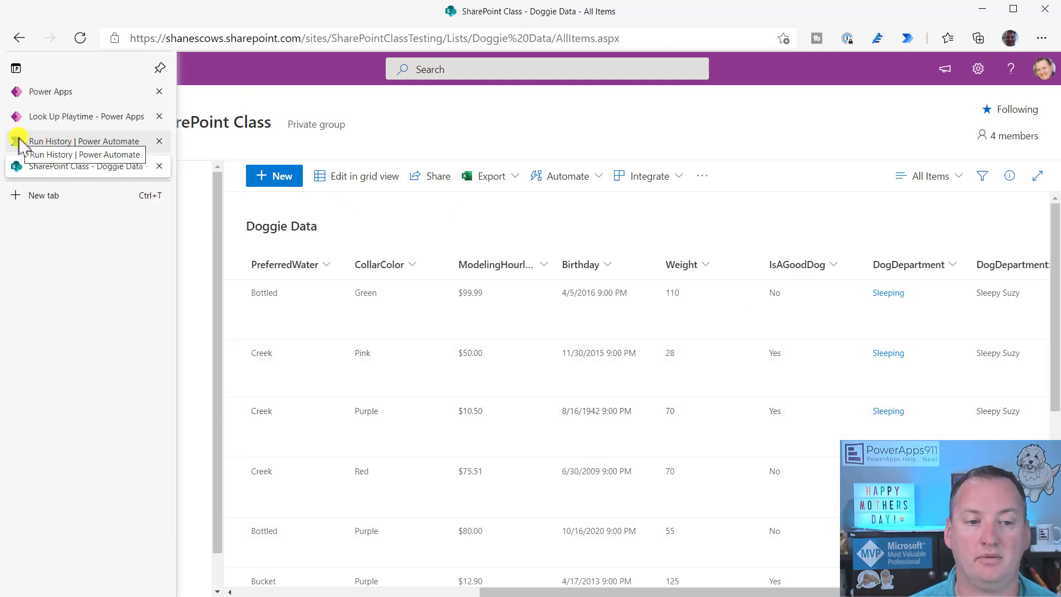
Step: Return to the Power Automate flow, reopen it for editing, and collapse the Get items and Compose actions
left_click(20, 142)
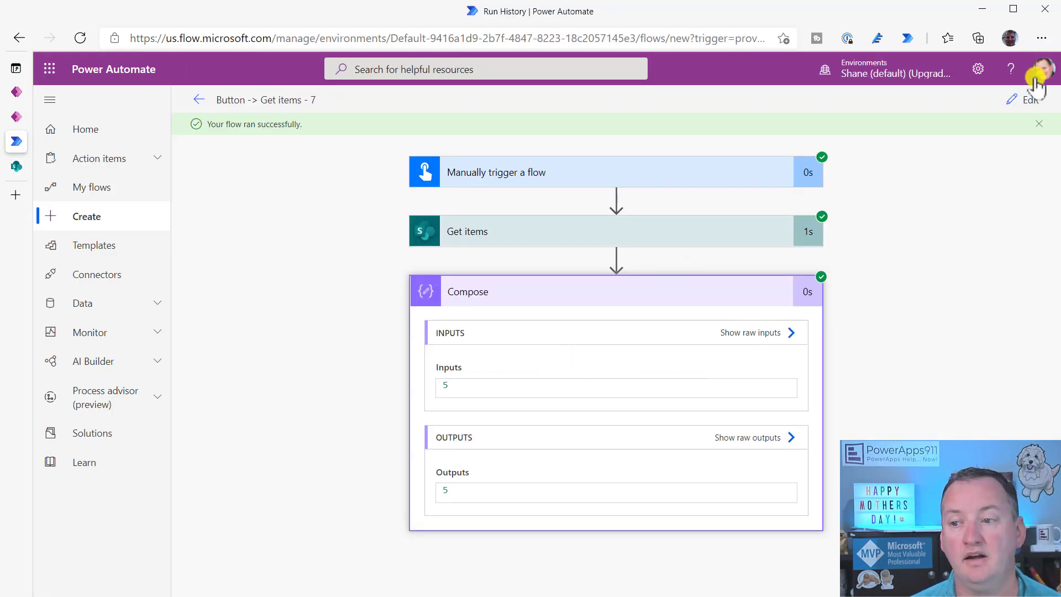
left_click(1029, 101)
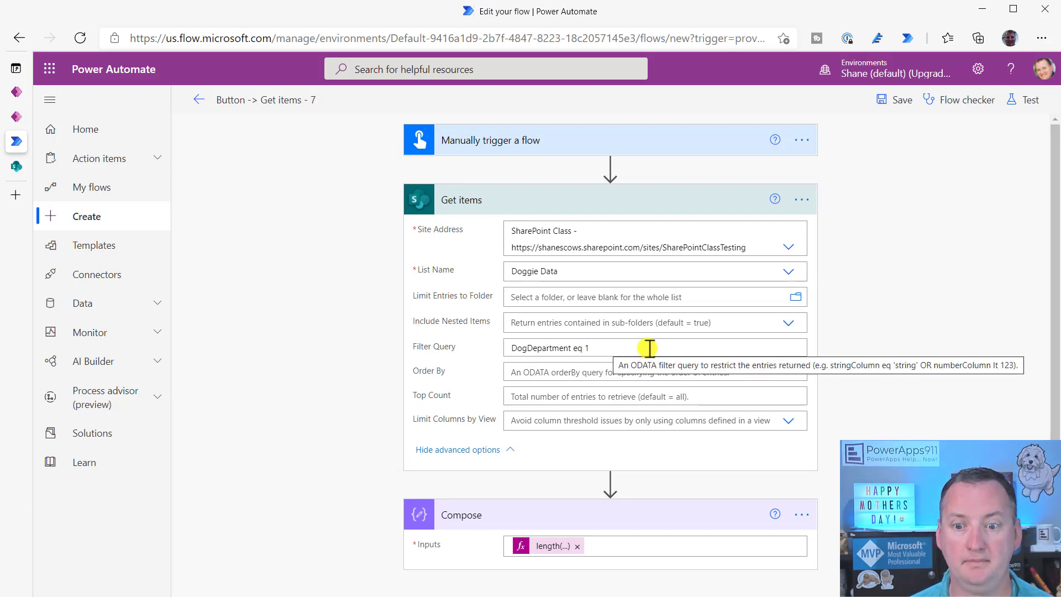
left_click(632, 208)
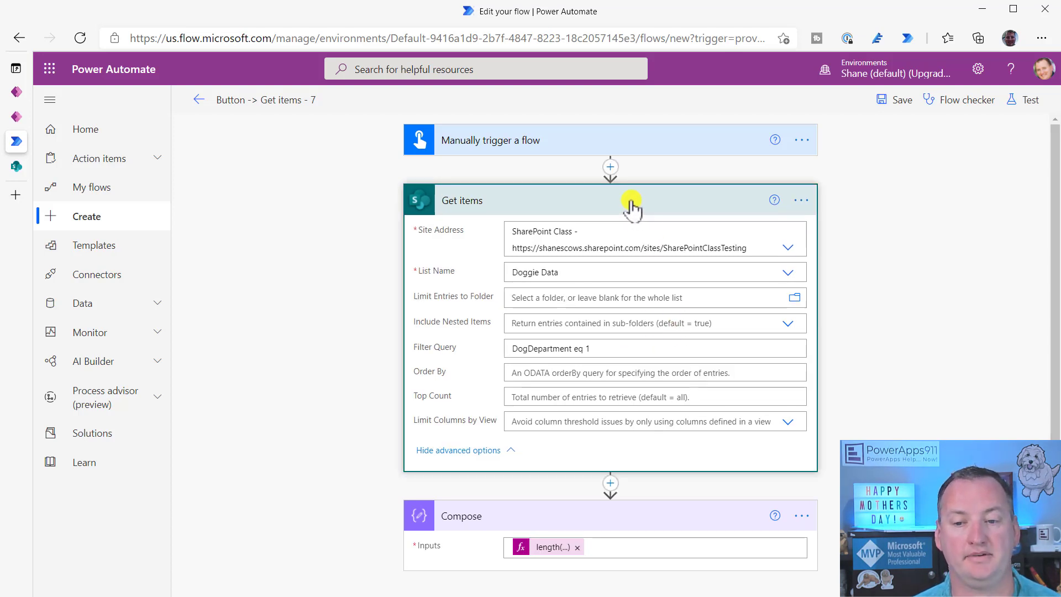
left_click(632, 208)
left_click(606, 264)
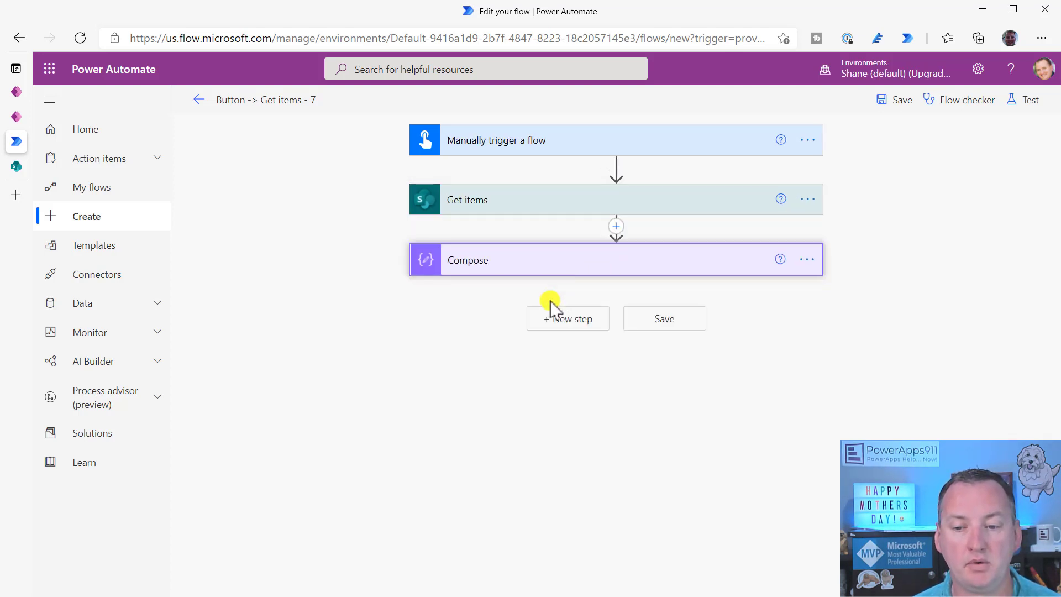
Step: Search the SharePoint connector for "create" and add its Create item action after Compose
left_click(573, 320)
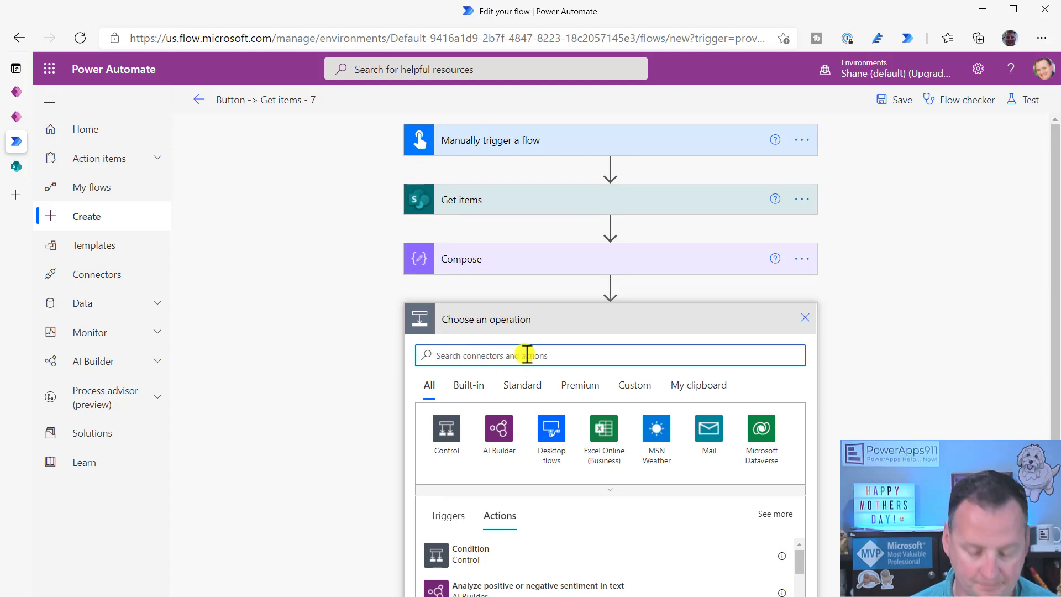
type("sharepoint")
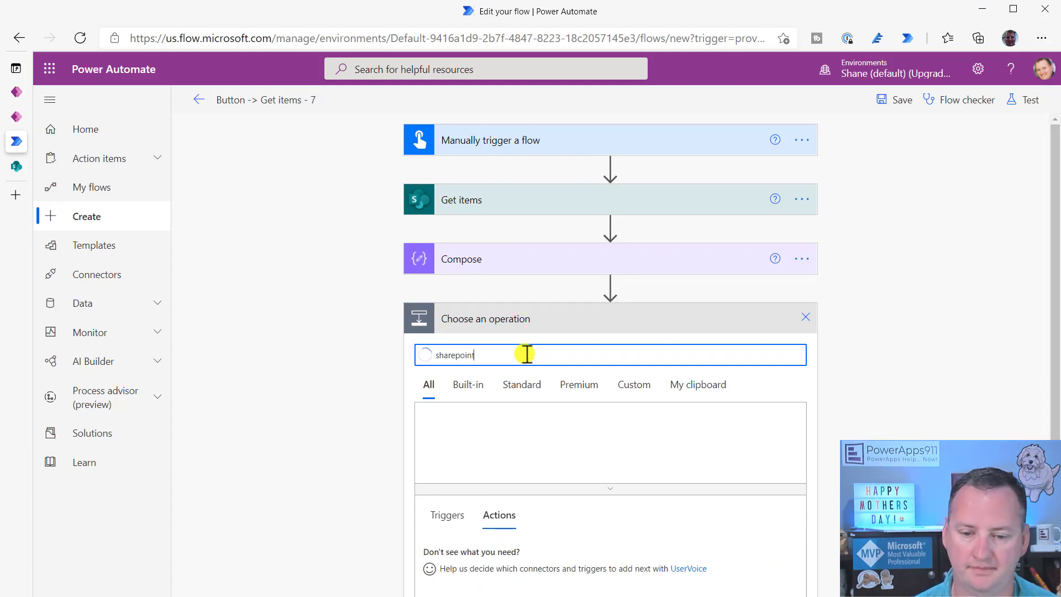
left_click(443, 434)
scroll(884, 370, "down", 3)
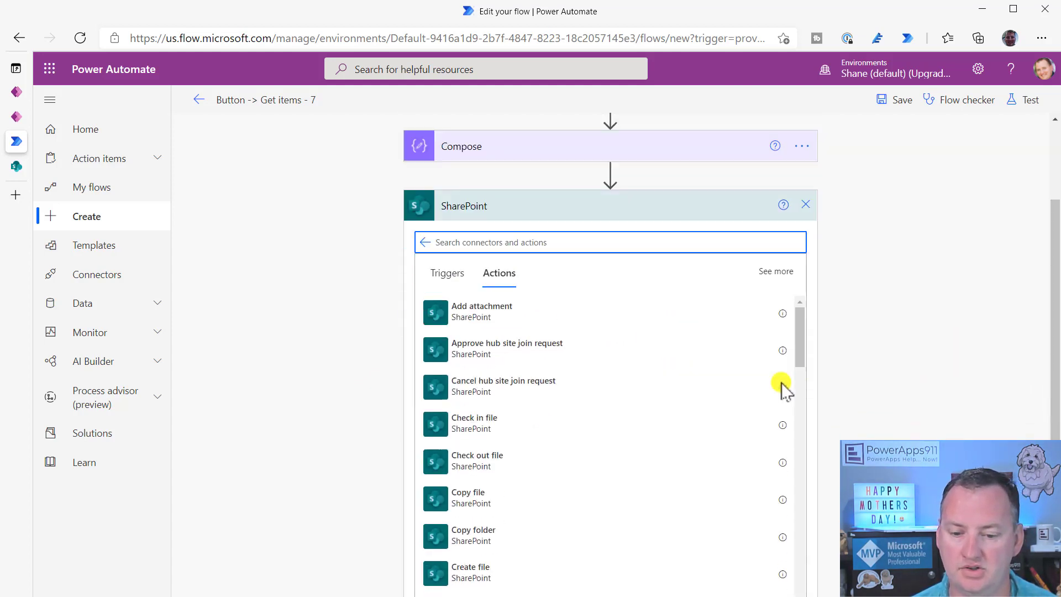
type("create")
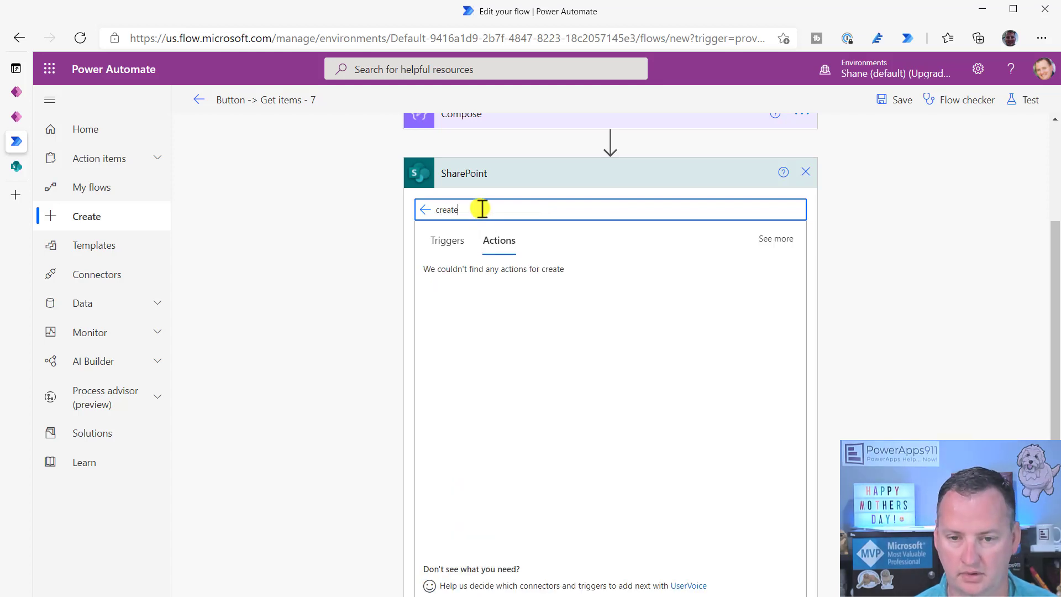
left_click(479, 280)
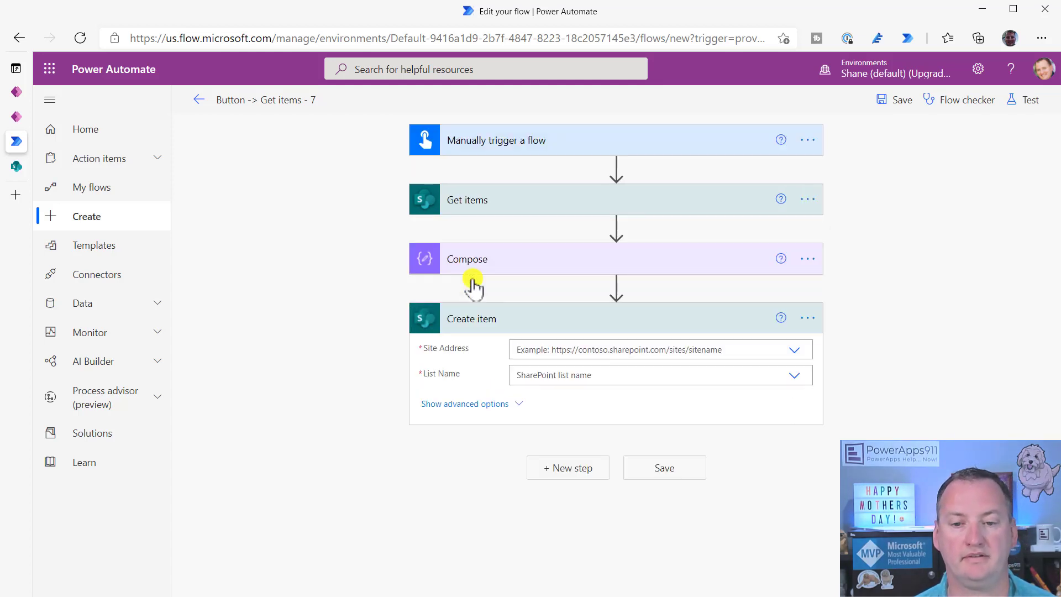
Step: Set Create item to the SharePoint Class site and the Doggie Data list
left_click(799, 350)
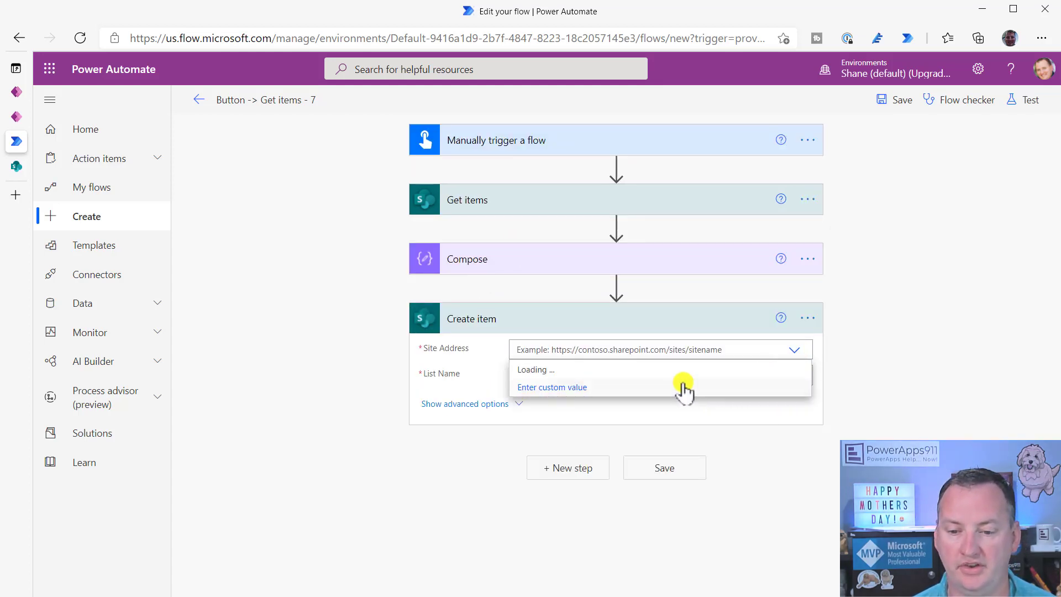
scroll(616, 437, "down", 1)
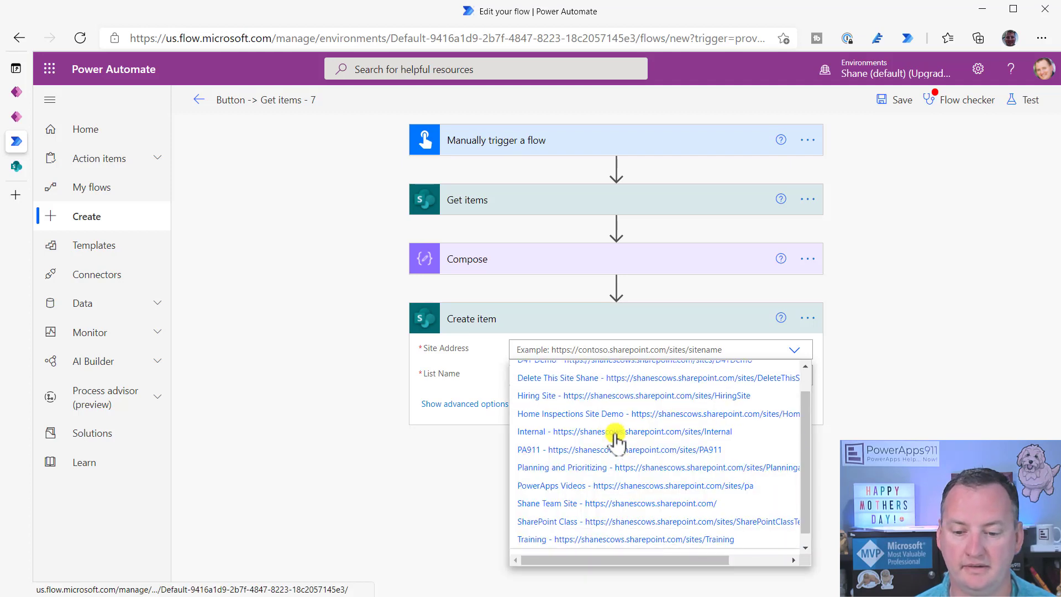
left_click(613, 522)
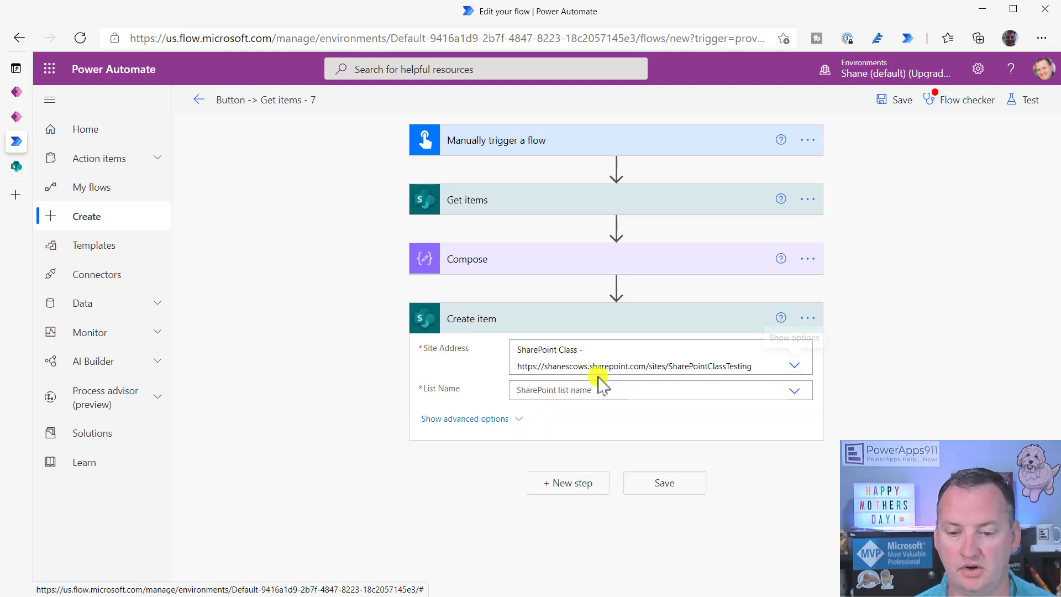
left_click(795, 391)
left_click(552, 464)
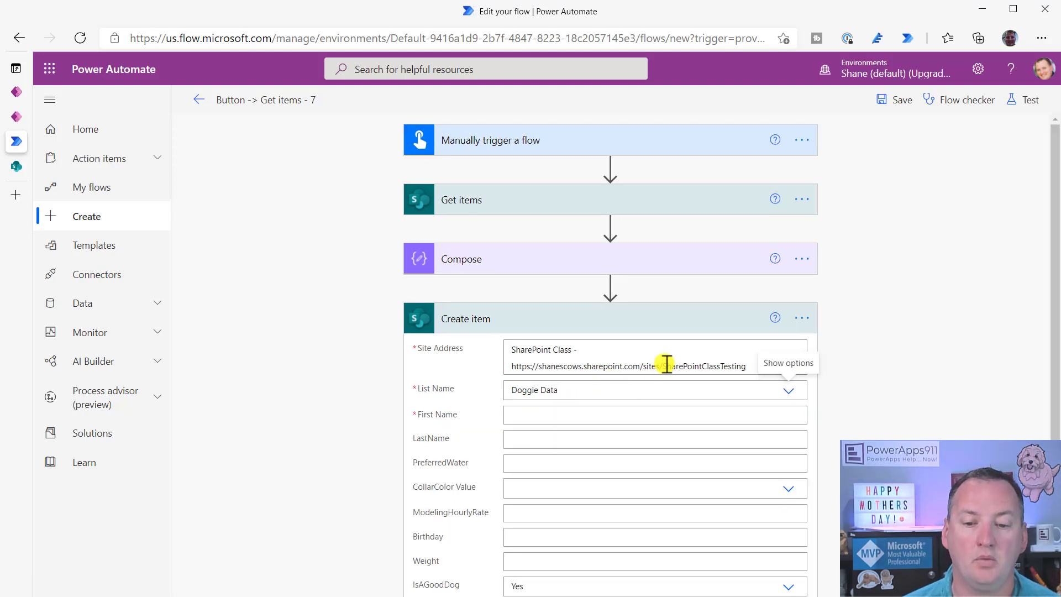
Step: In Create item, set First Name to "Flow did it" and choose Eating for DogDepartment Id
scroll(666, 371, "down", 2)
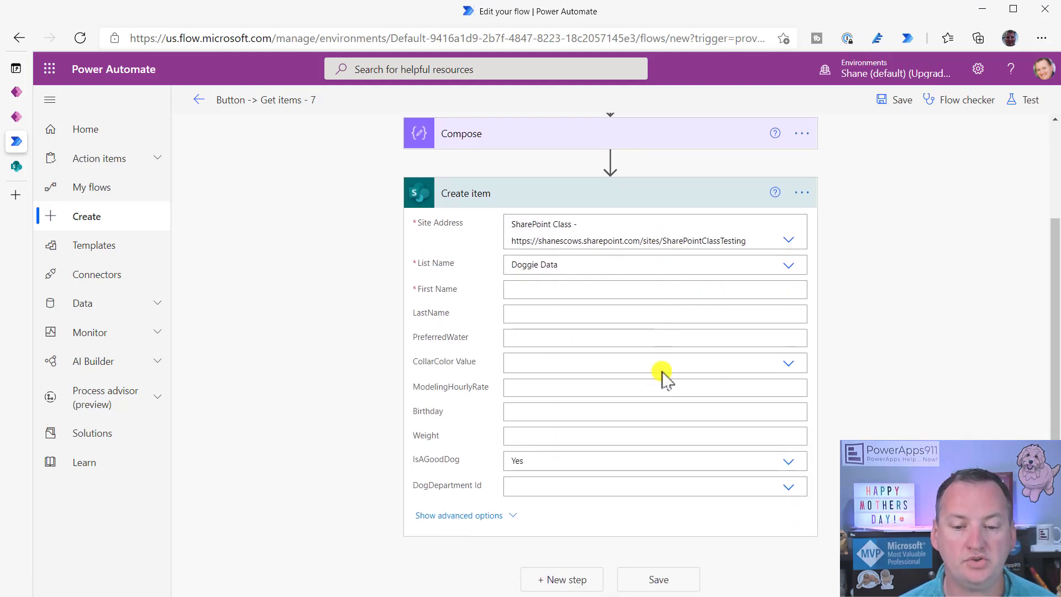
left_click(537, 287)
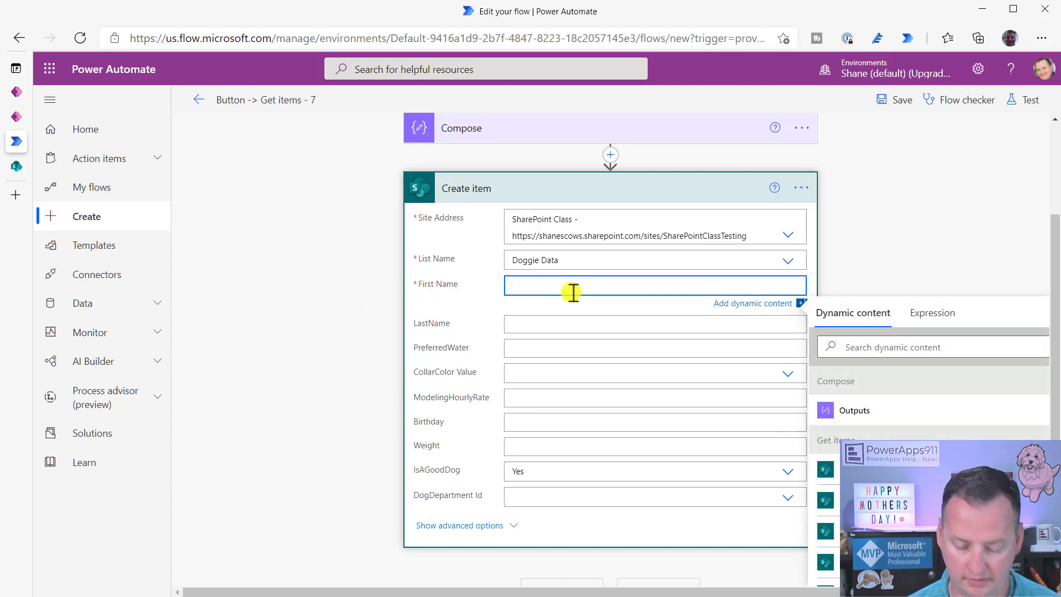
type("Flow di")
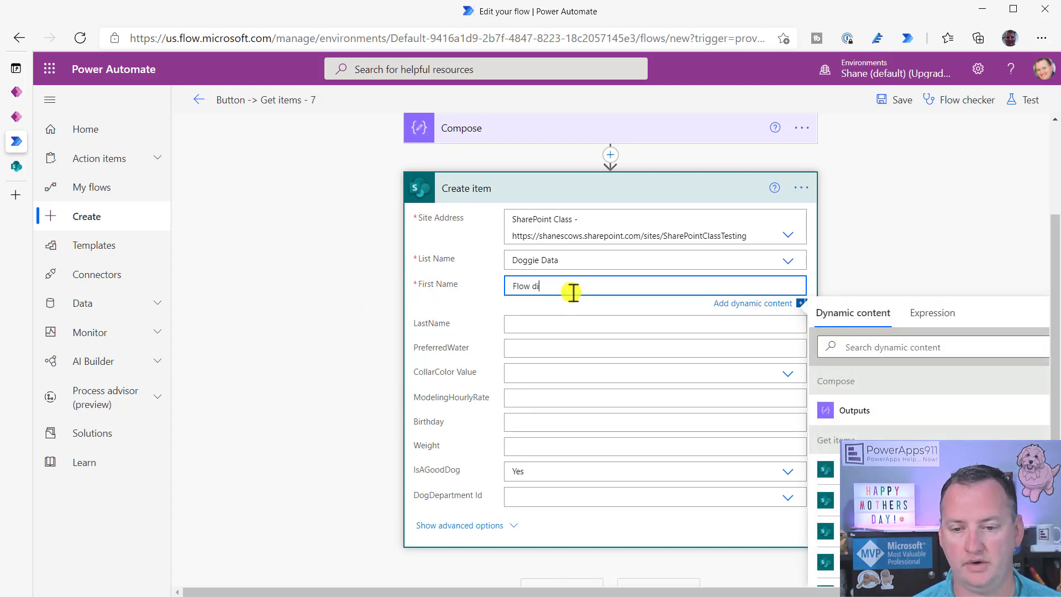
type("d ")
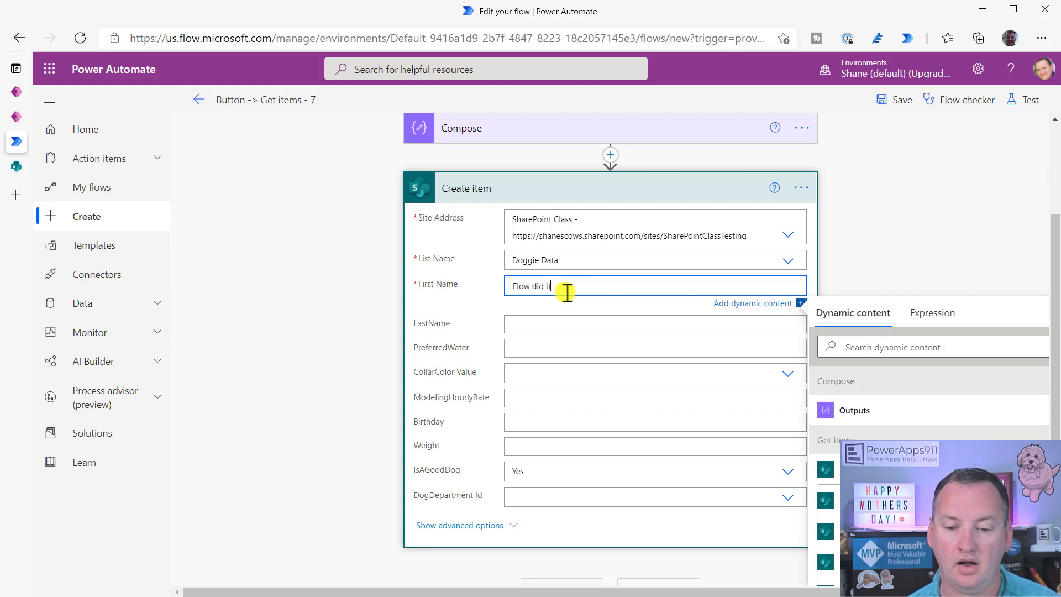
type("it")
scroll(503, 299, "down", 1)
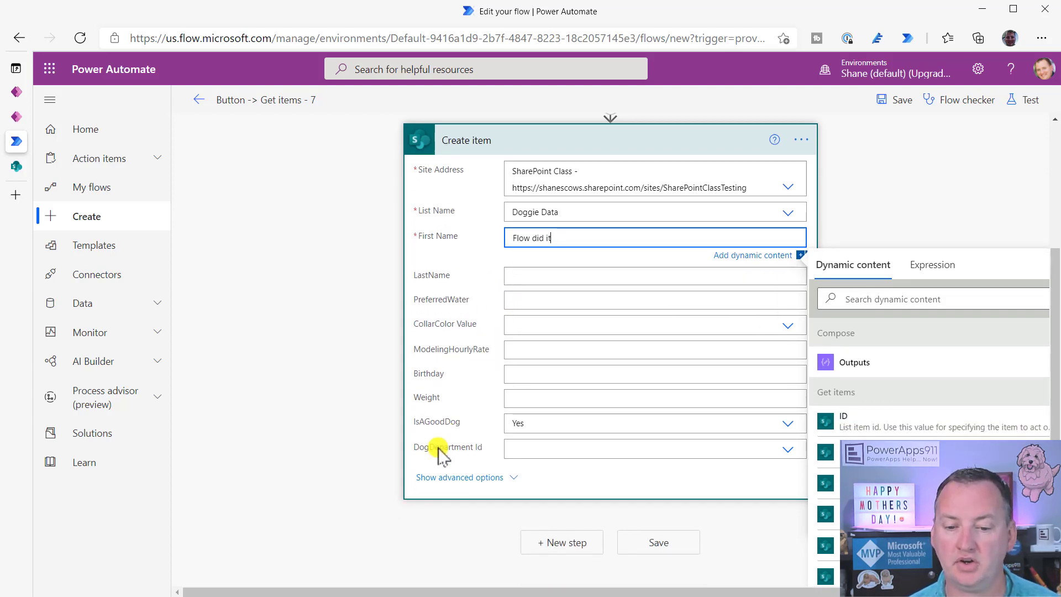
left_click(791, 450)
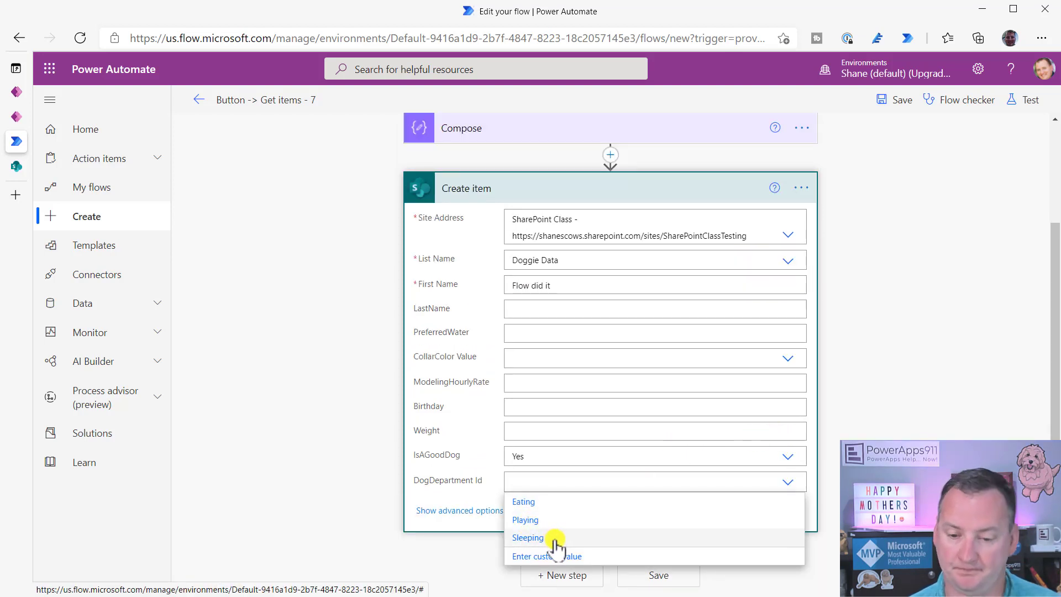
left_click(541, 503)
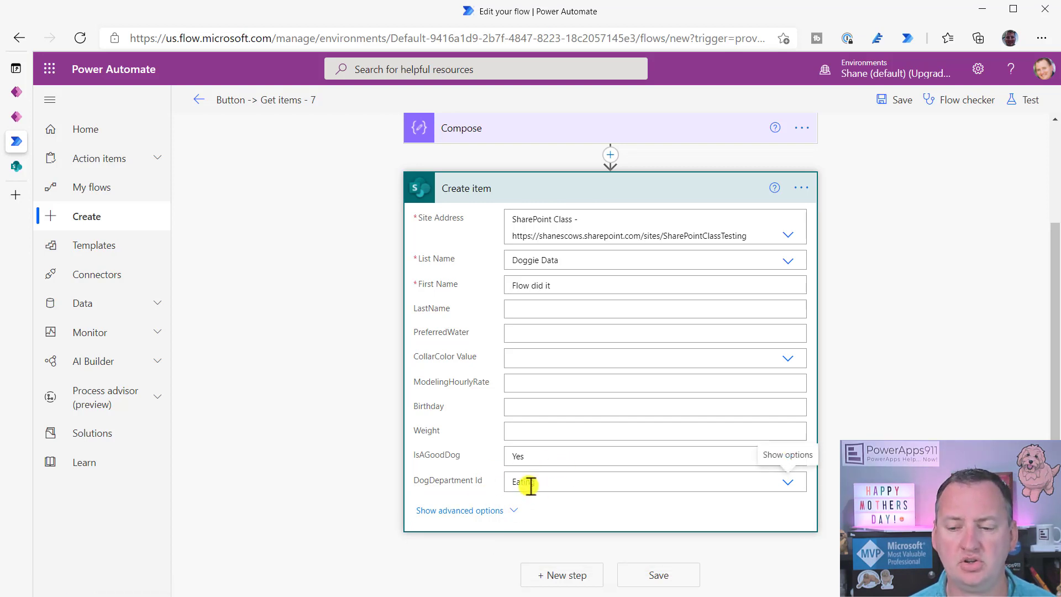
Step: Peek at the Create item action's code to examine the value passed for DogDepartment Id, and close the code view
left_click(803, 189)
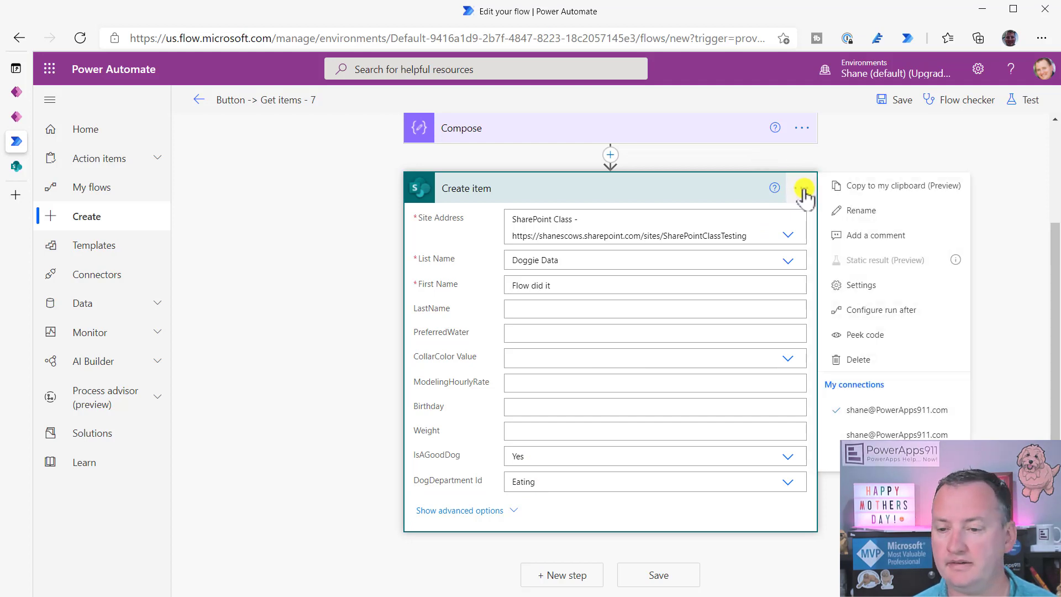
left_click(873, 342)
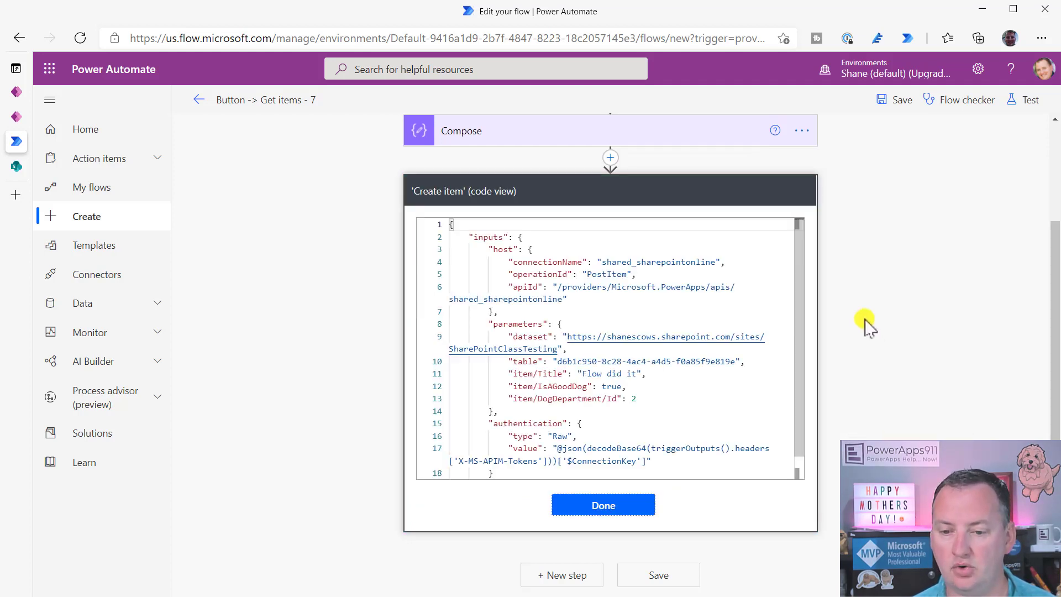
left_click_drag(647, 398, 504, 398)
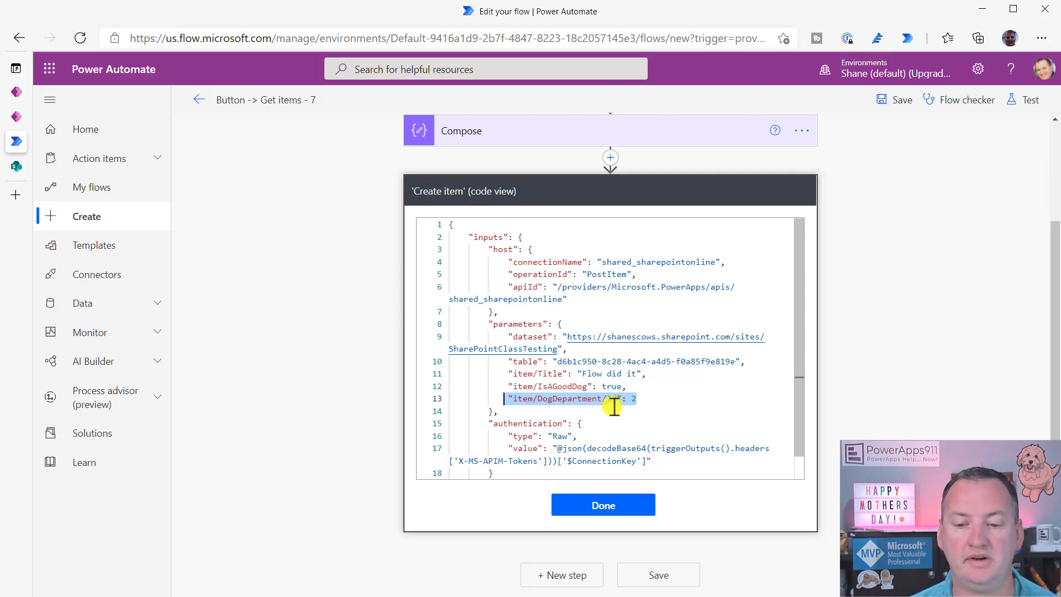
left_click(623, 509)
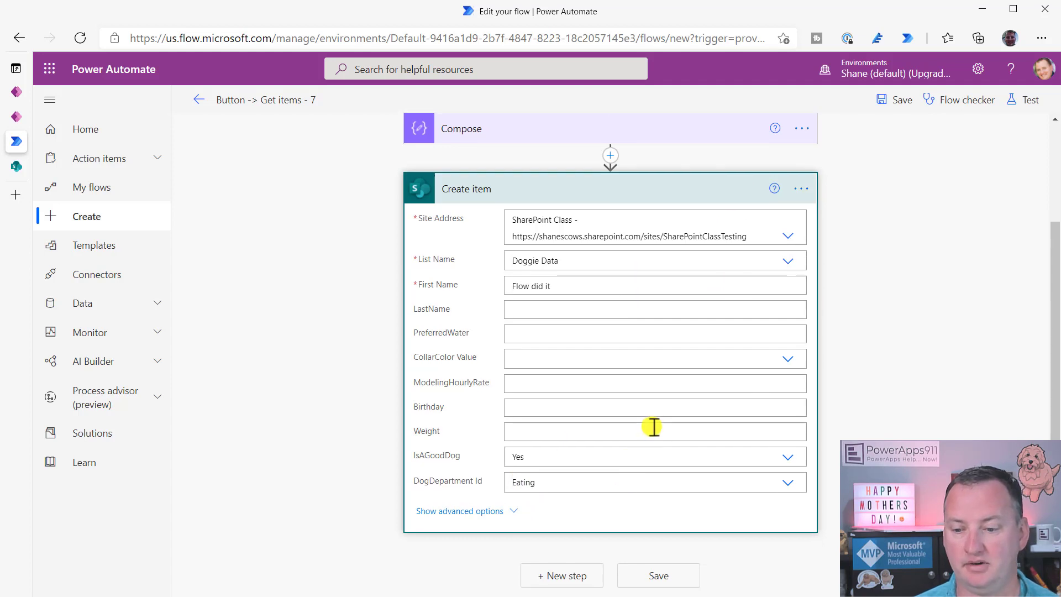
Step: Replace the Create item's DogDepartment Id choice with the custom value 2
left_click(616, 477)
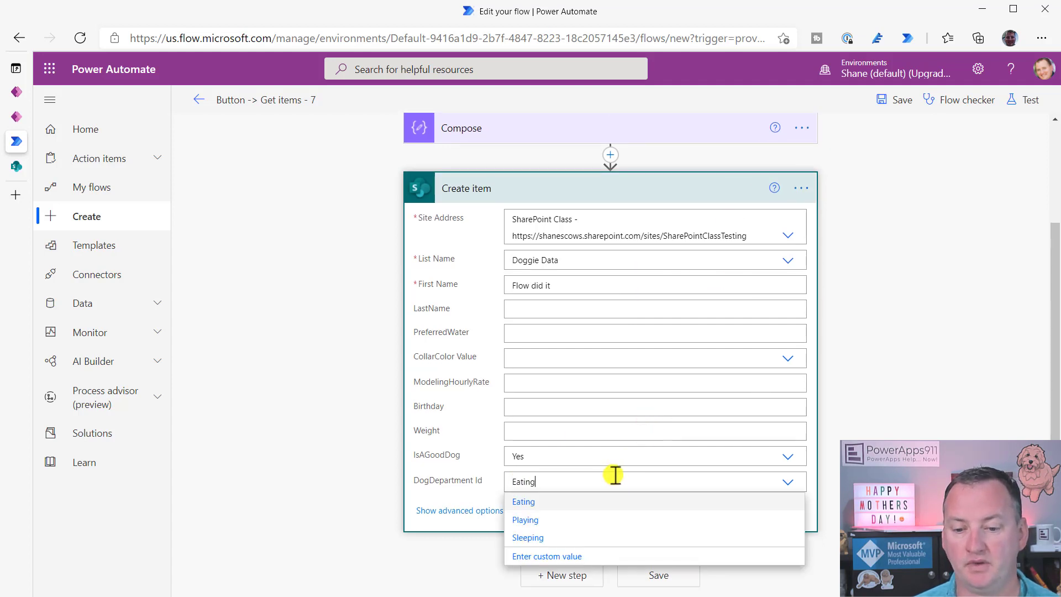
left_click(551, 557)
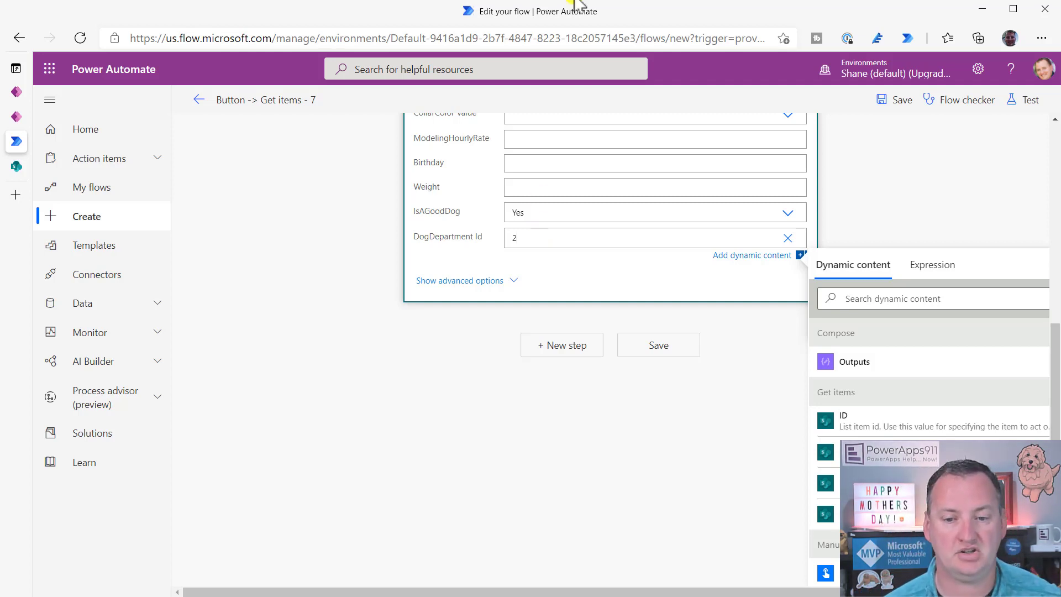
Step: Save the flow and test it automatically with the most recently used trigger
left_click(662, 349)
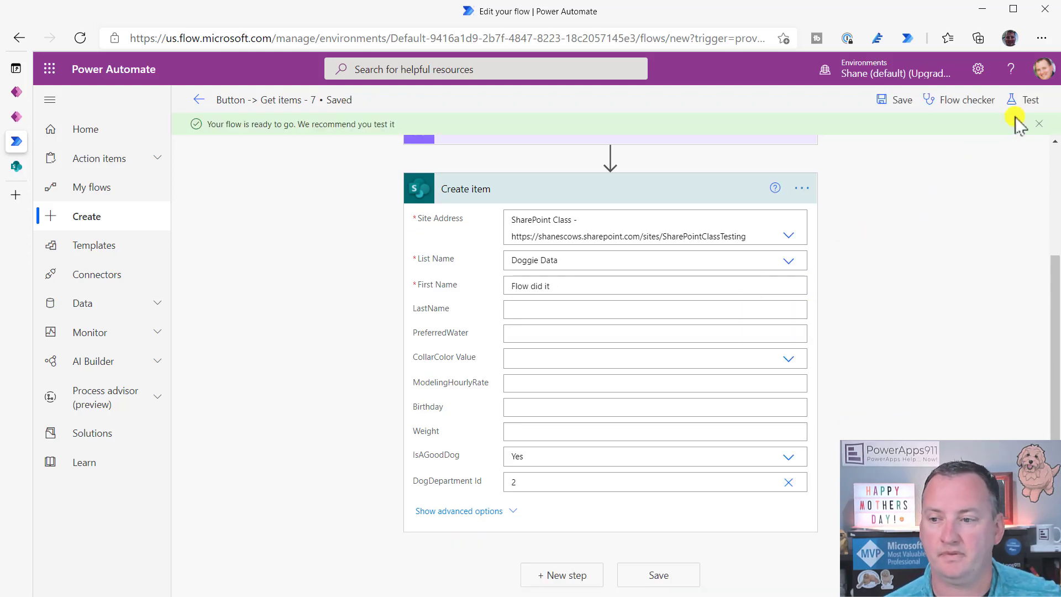
left_click(1027, 100)
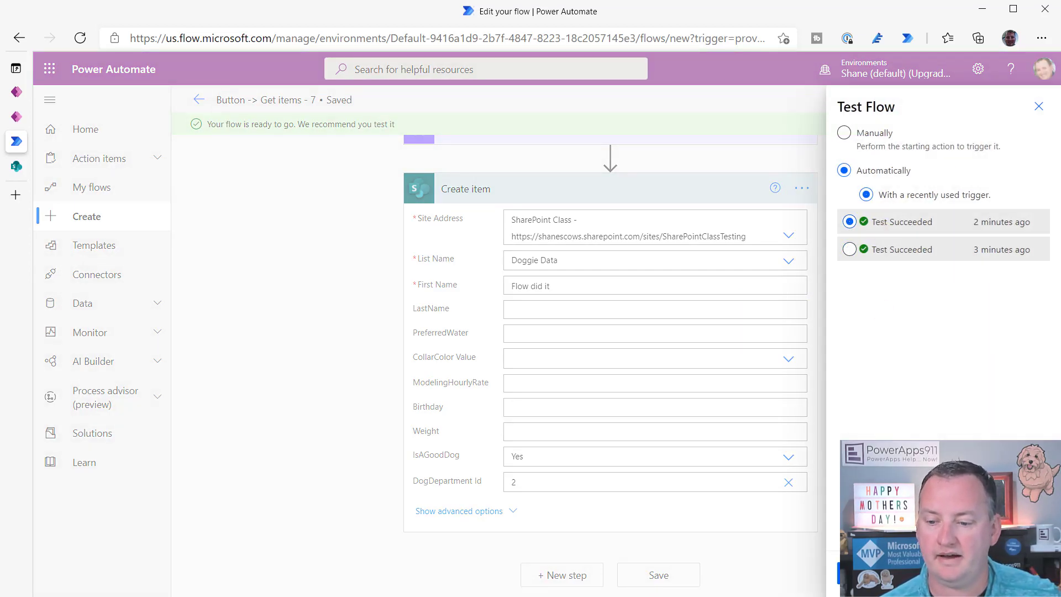
left_click(857, 574)
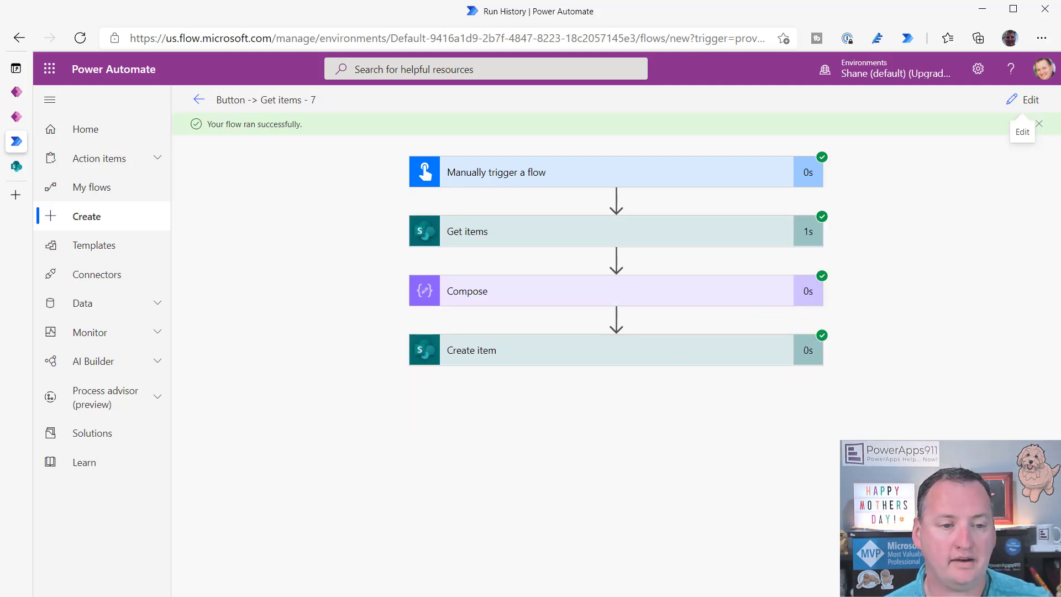
Step: Switch to SharePoint and check the "Flow did it" item's DogDepartment values in the Doggie Data list
left_click(16, 166)
scroll(442, 398, "down", 3)
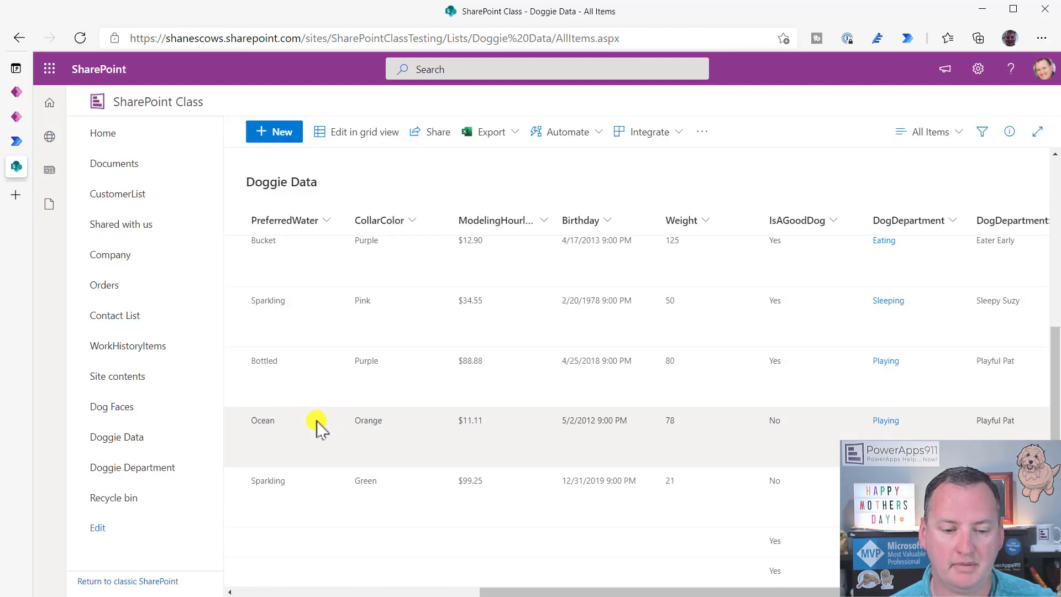
left_click_drag(540, 591, 170, 585)
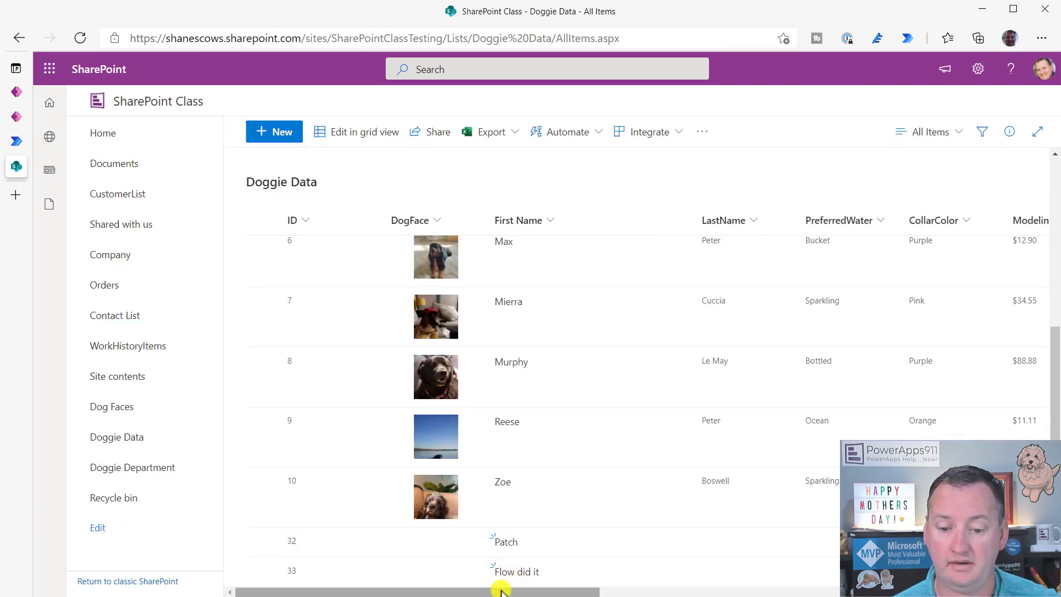
left_click_drag(500, 591, 697, 585)
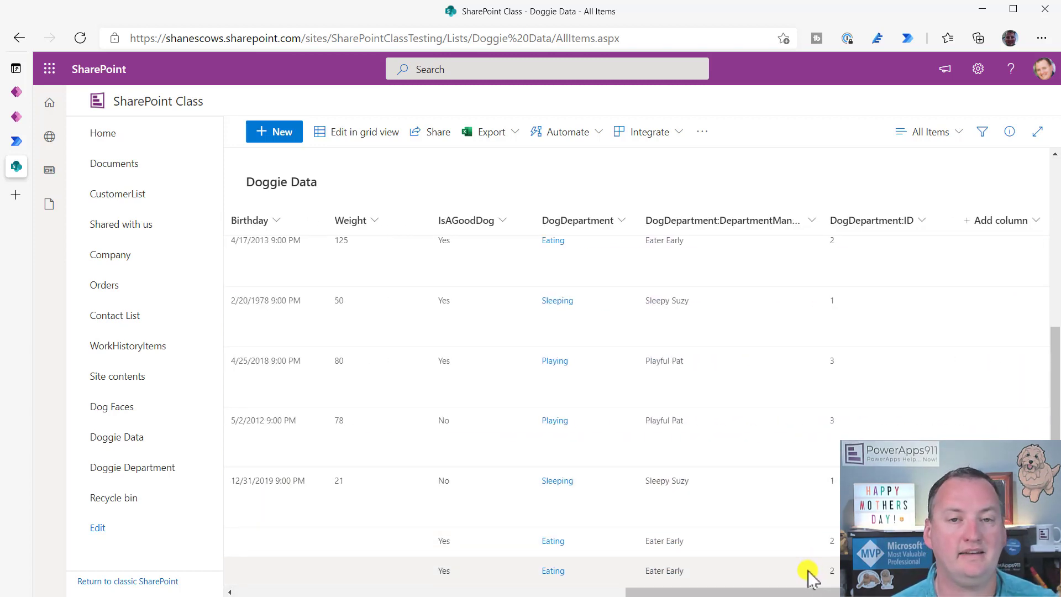
Step: Return to Power Automate and reopen the flow for editing to review the Create item settings
left_click(13, 142)
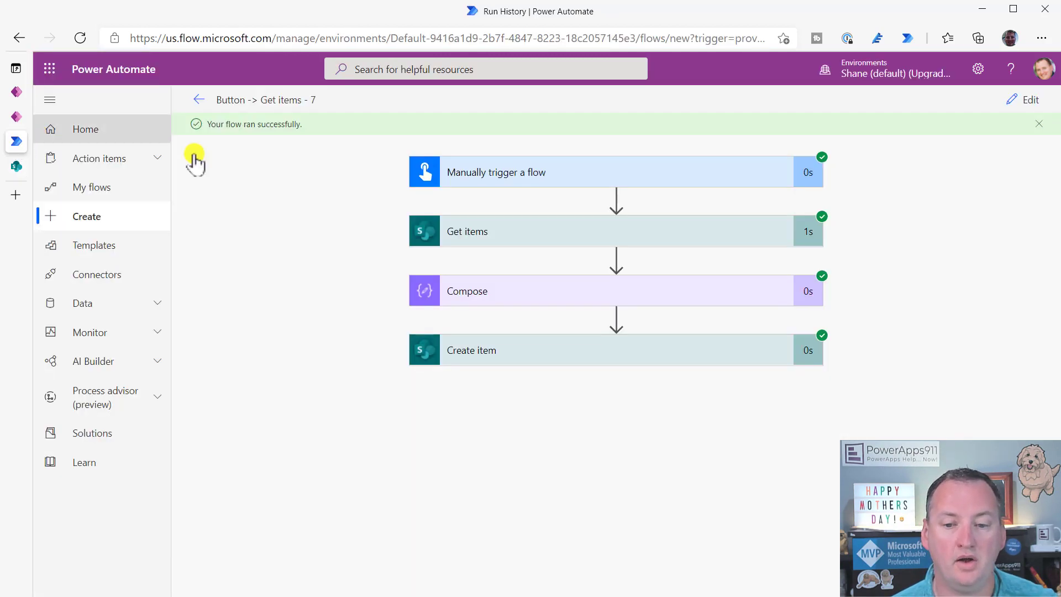
left_click(1034, 99)
scroll(756, 318, "down", 2)
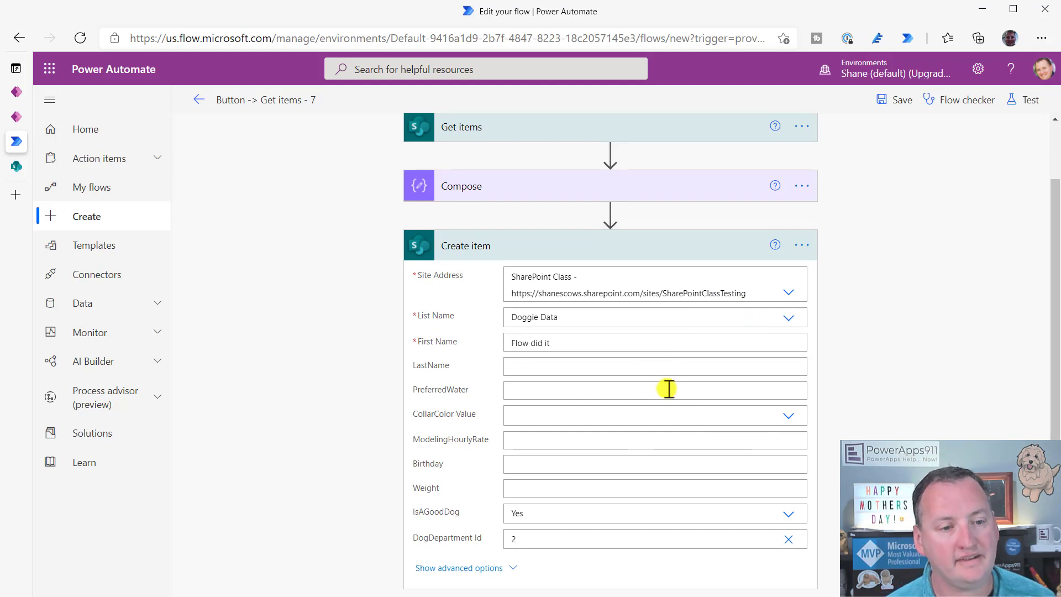
Step: Switch to the Look Up Playtime app in Power Apps and select the dog gallery to show its Items formula
left_click(16, 117)
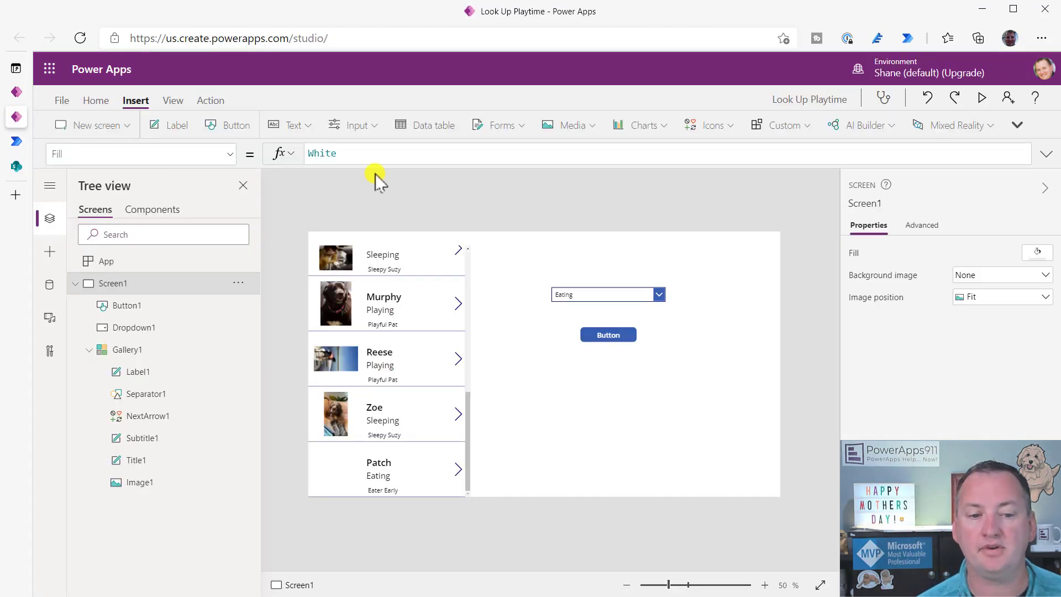
left_click(440, 480)
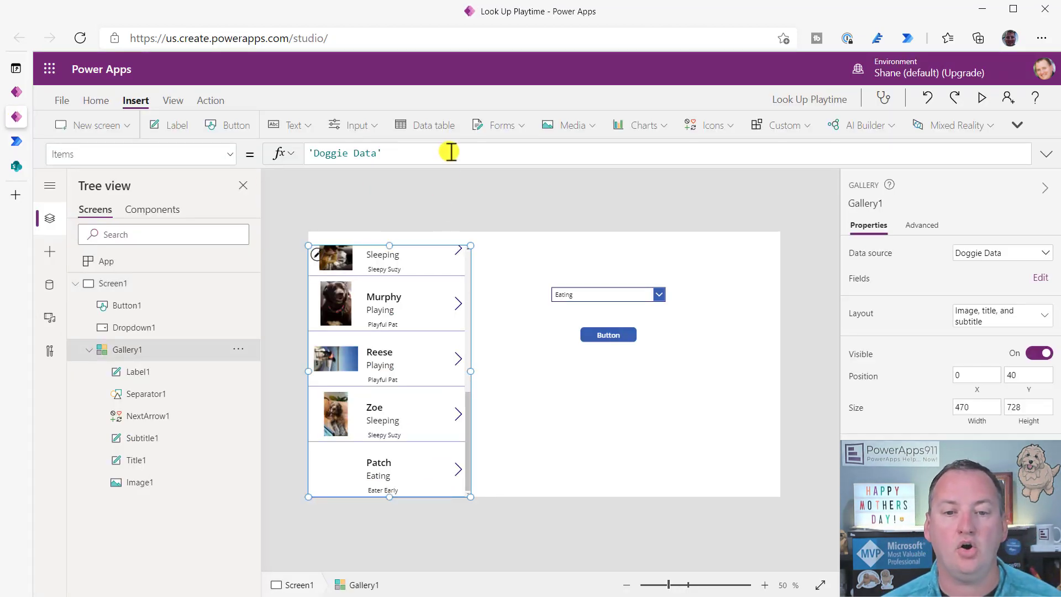